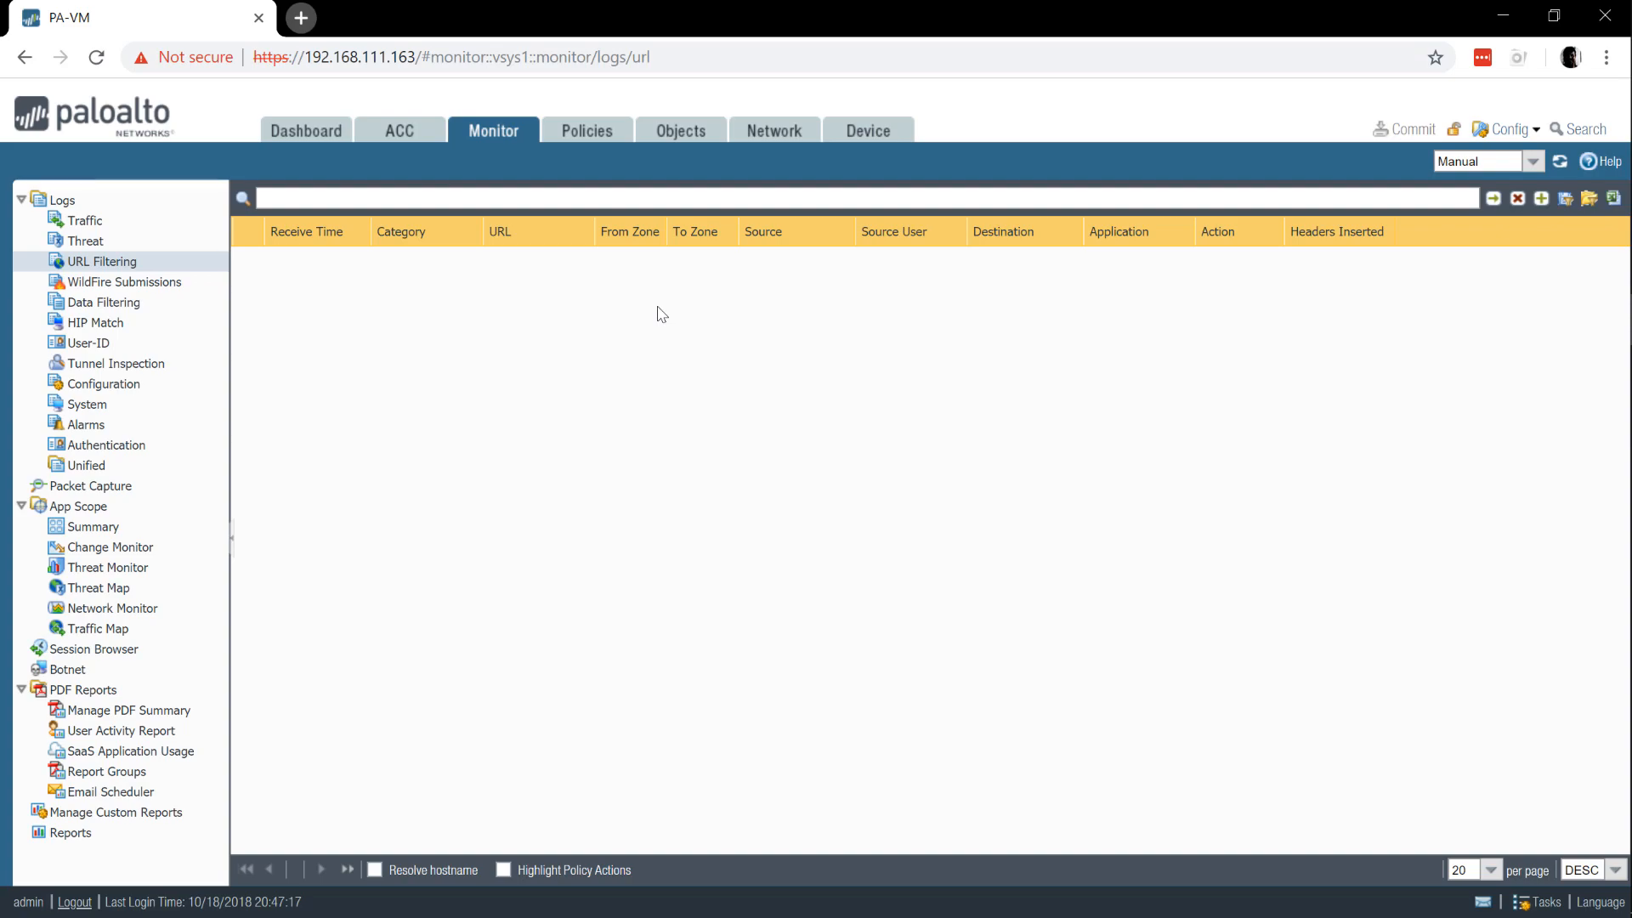
# - View the traffic log and the URL filtering log to compare their recorded entries
pyautogui.click(86, 221)
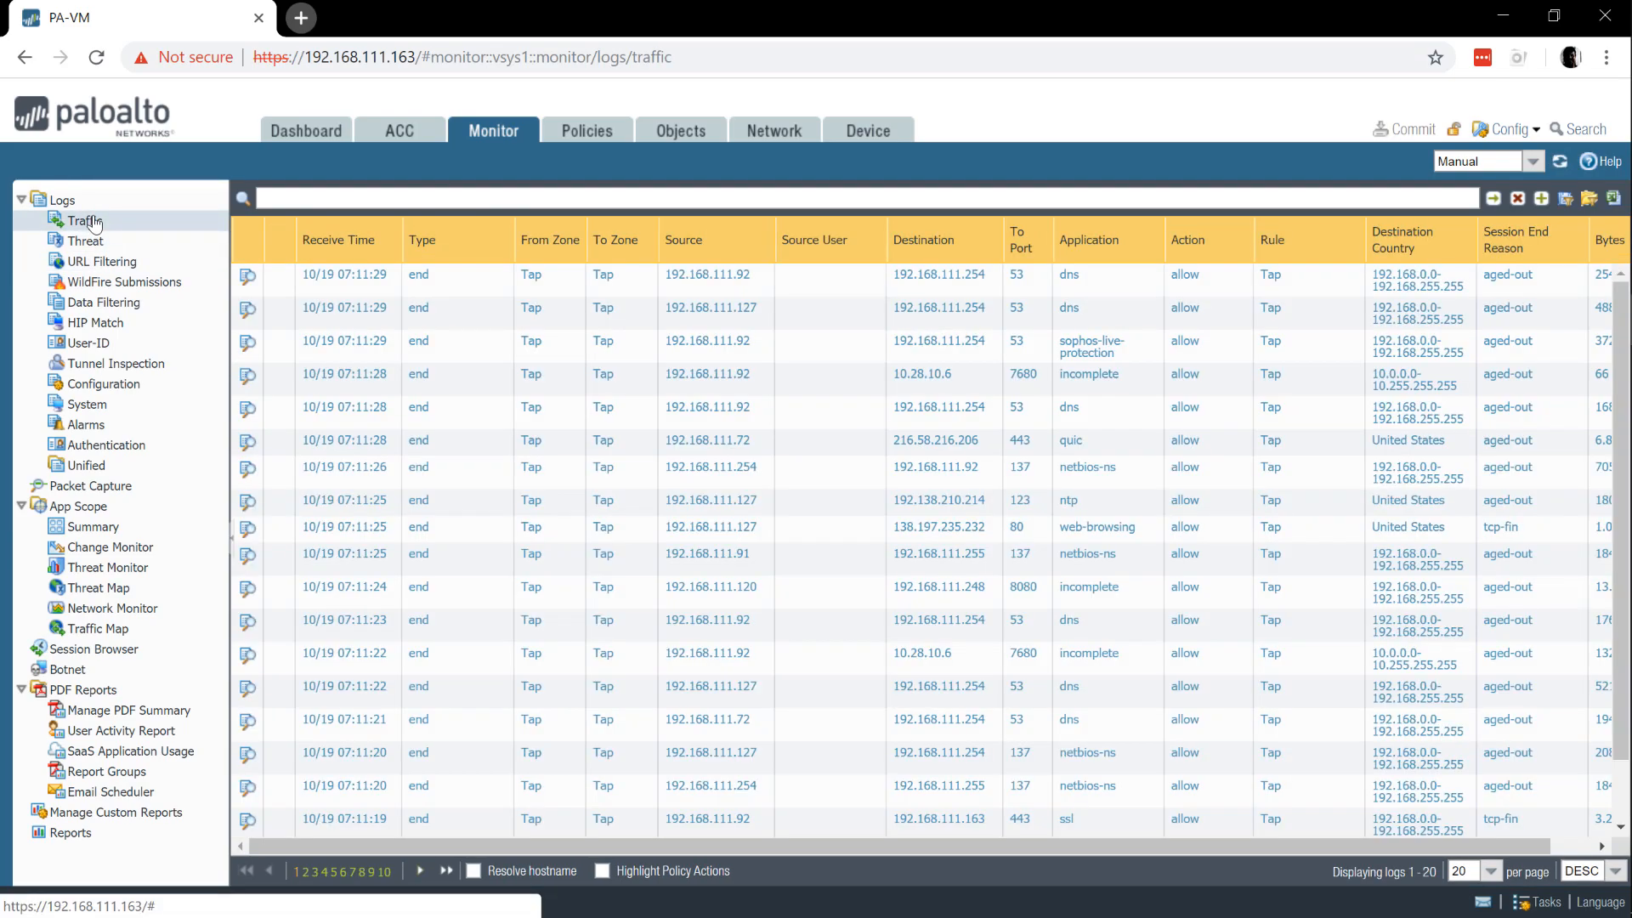
pyautogui.click(103, 263)
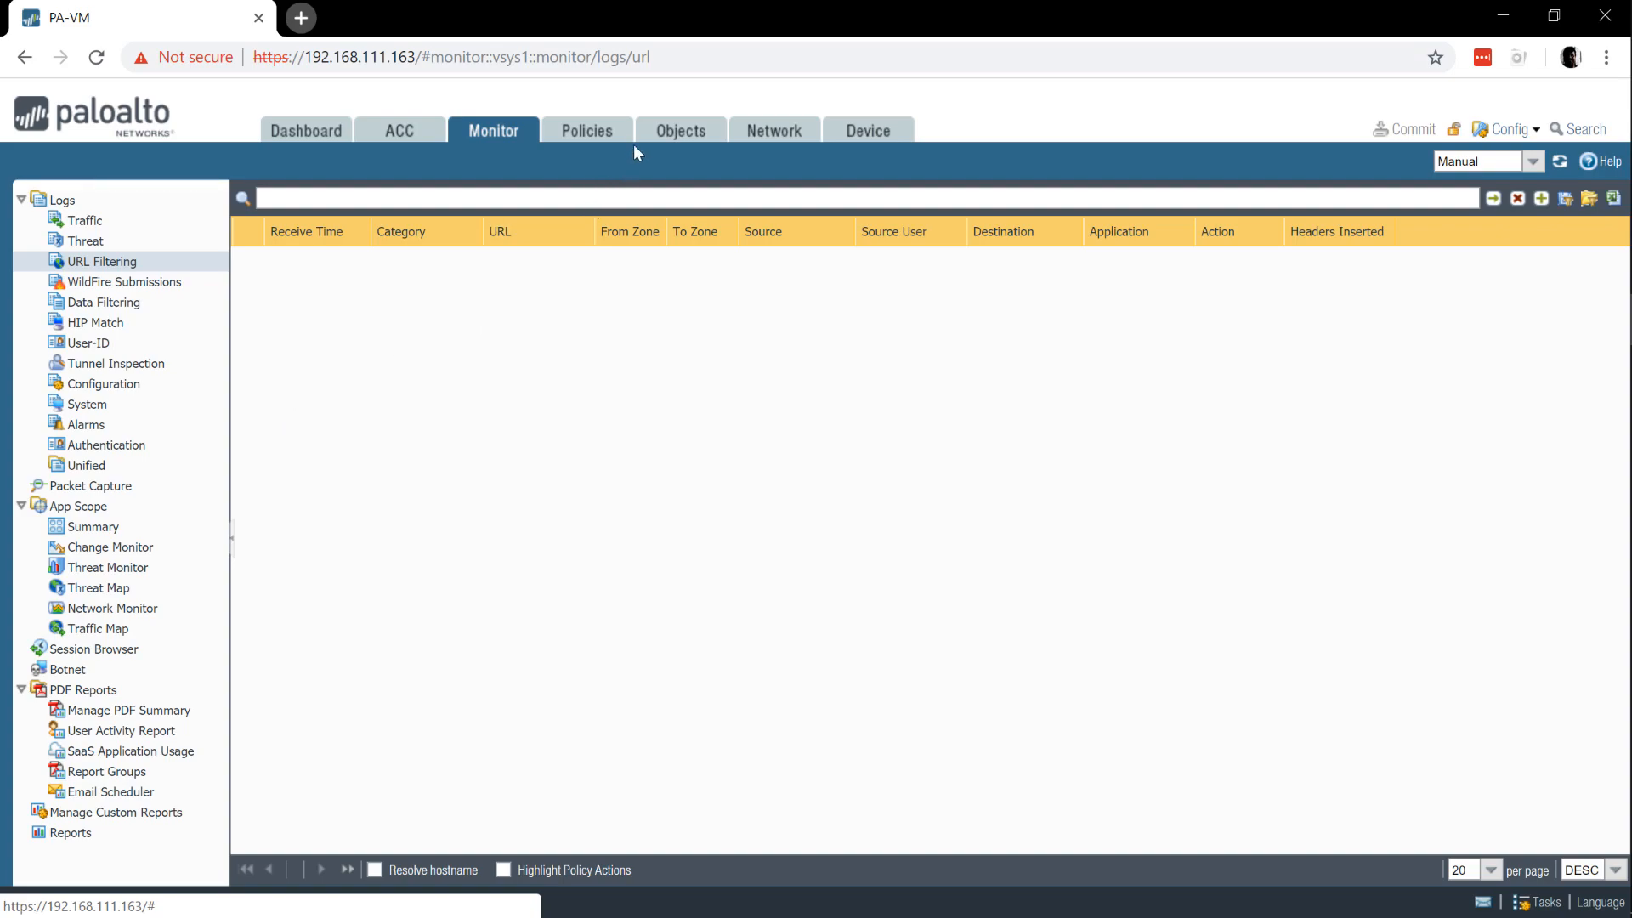
# - Add a new URL Filtering security profile named Tap
pyautogui.click(662, 134)
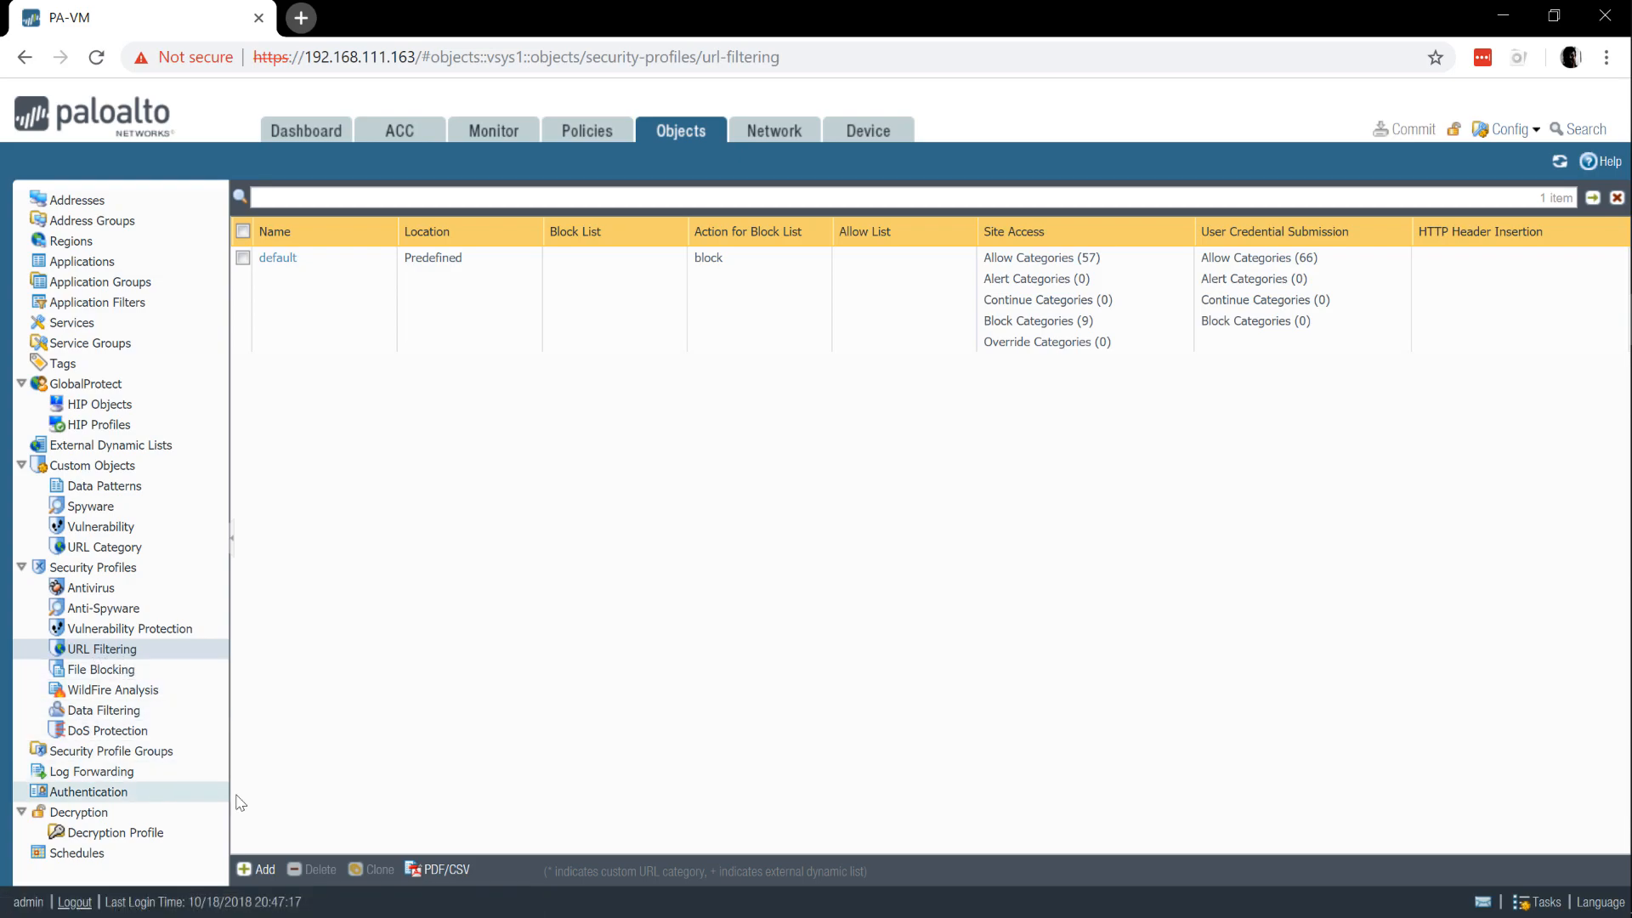
pyautogui.click(265, 869)
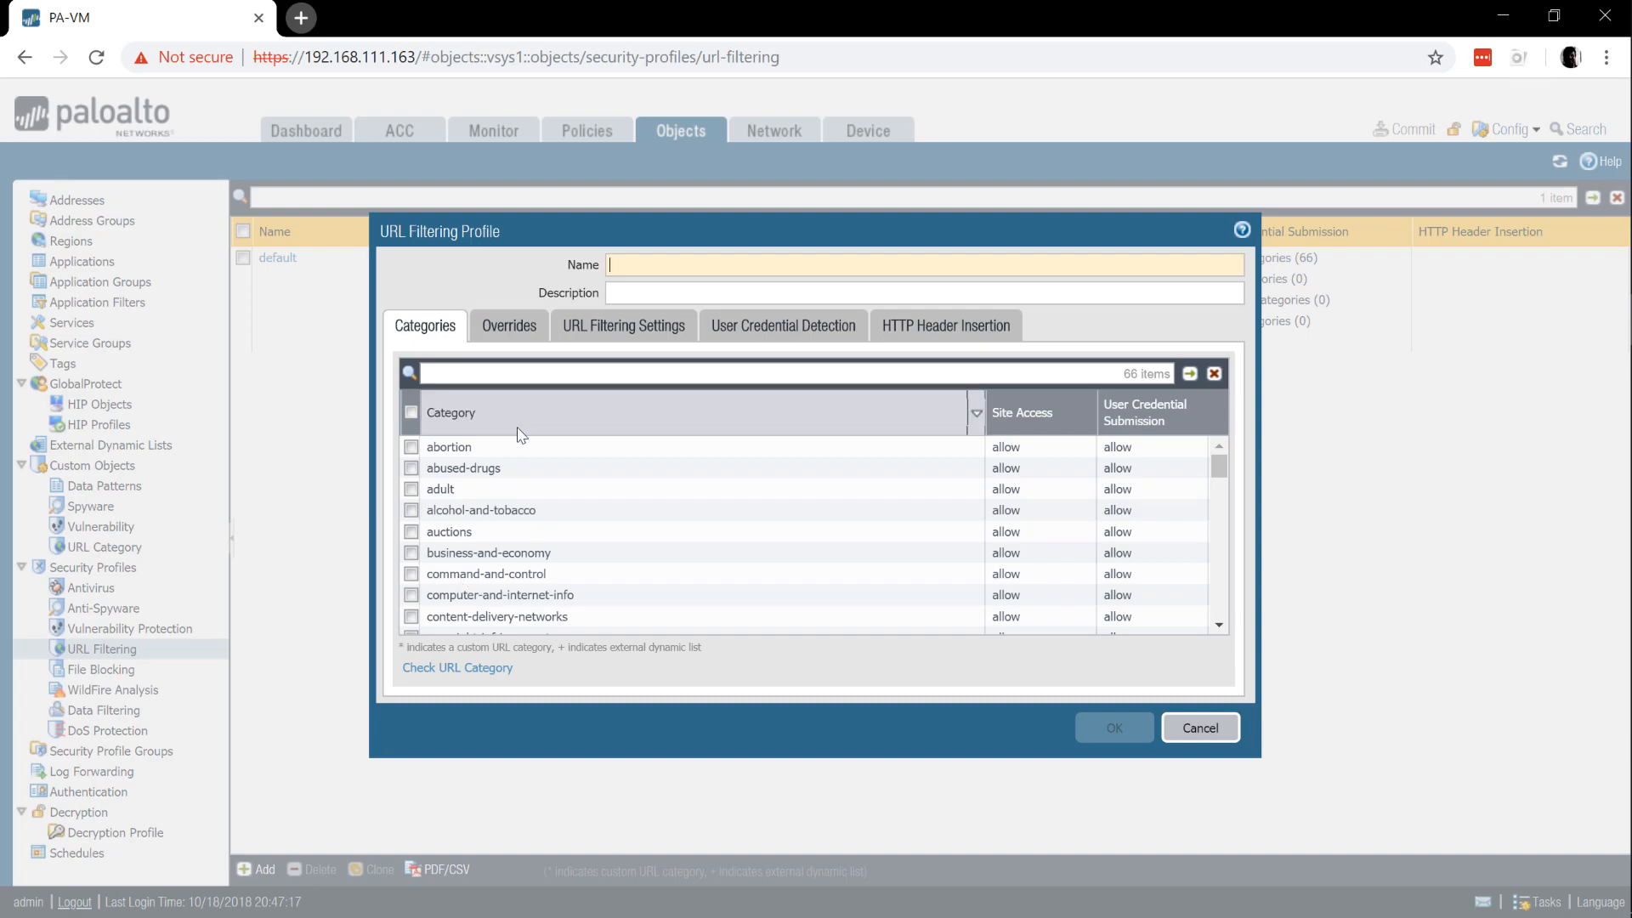
pyautogui.scroll(-5, 502, 498)
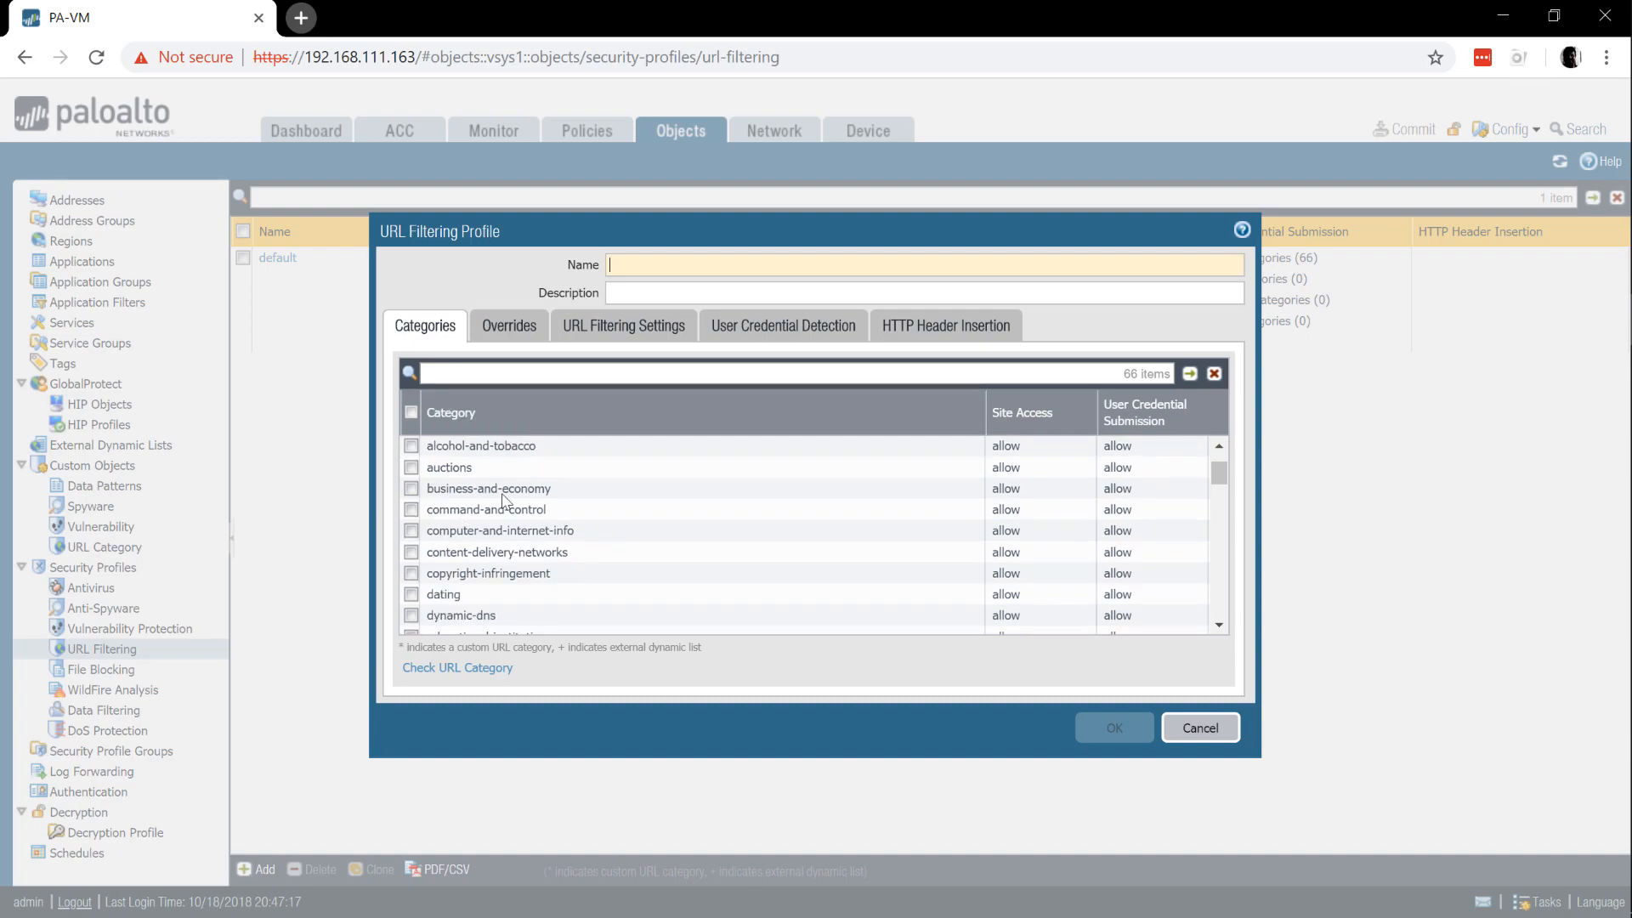
pyautogui.scroll(-6, 501, 497)
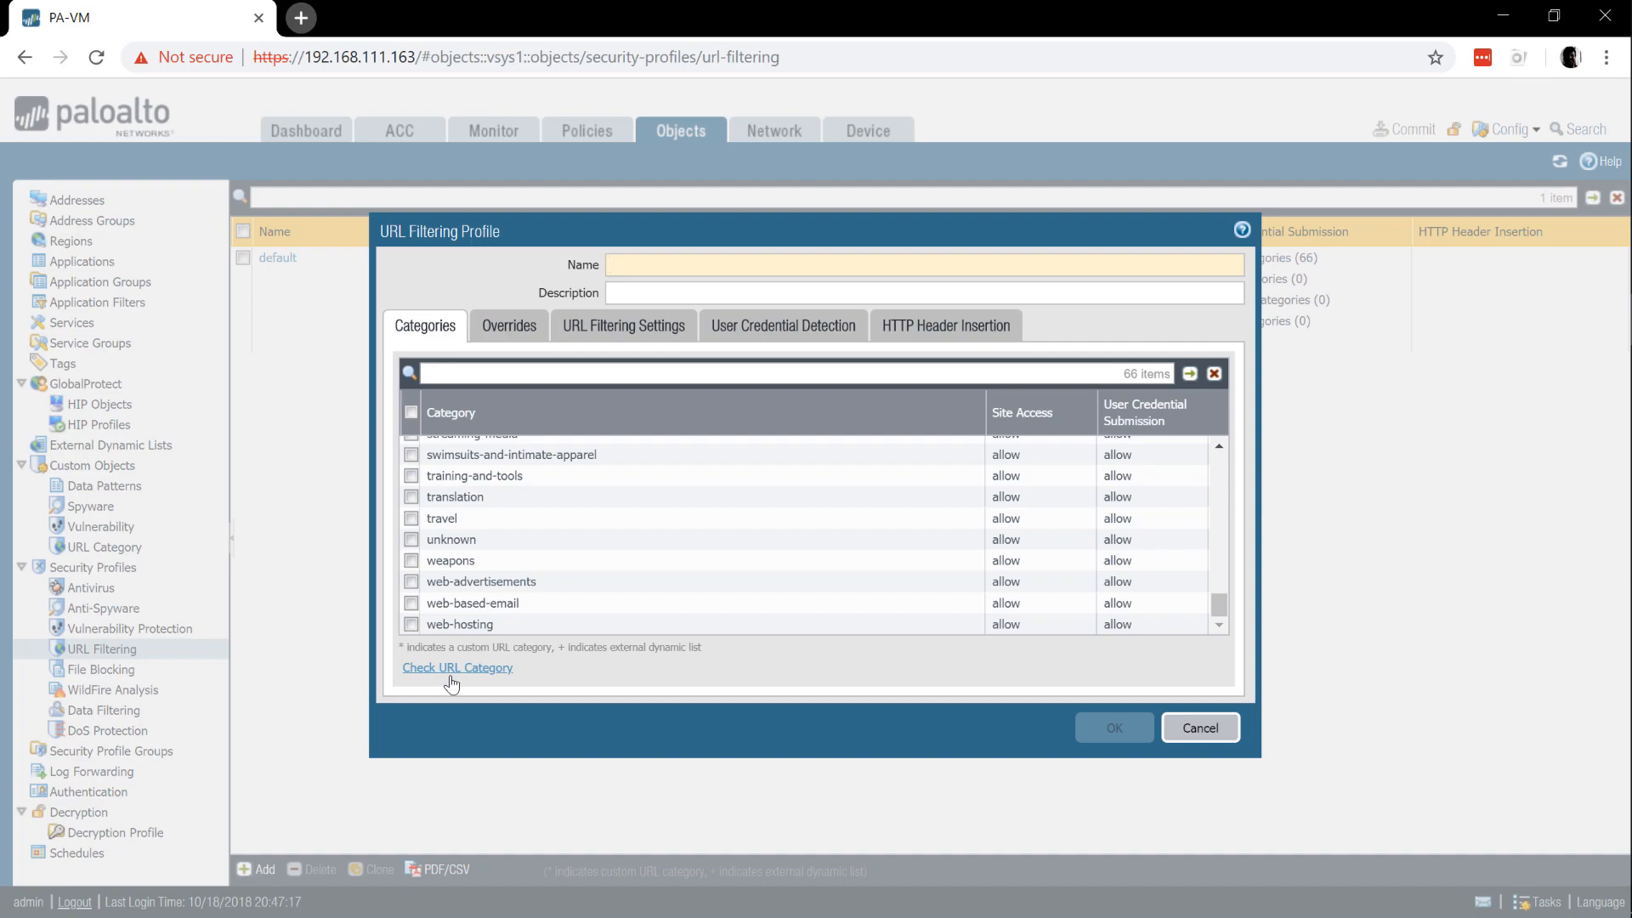
pyautogui.write('Tap')
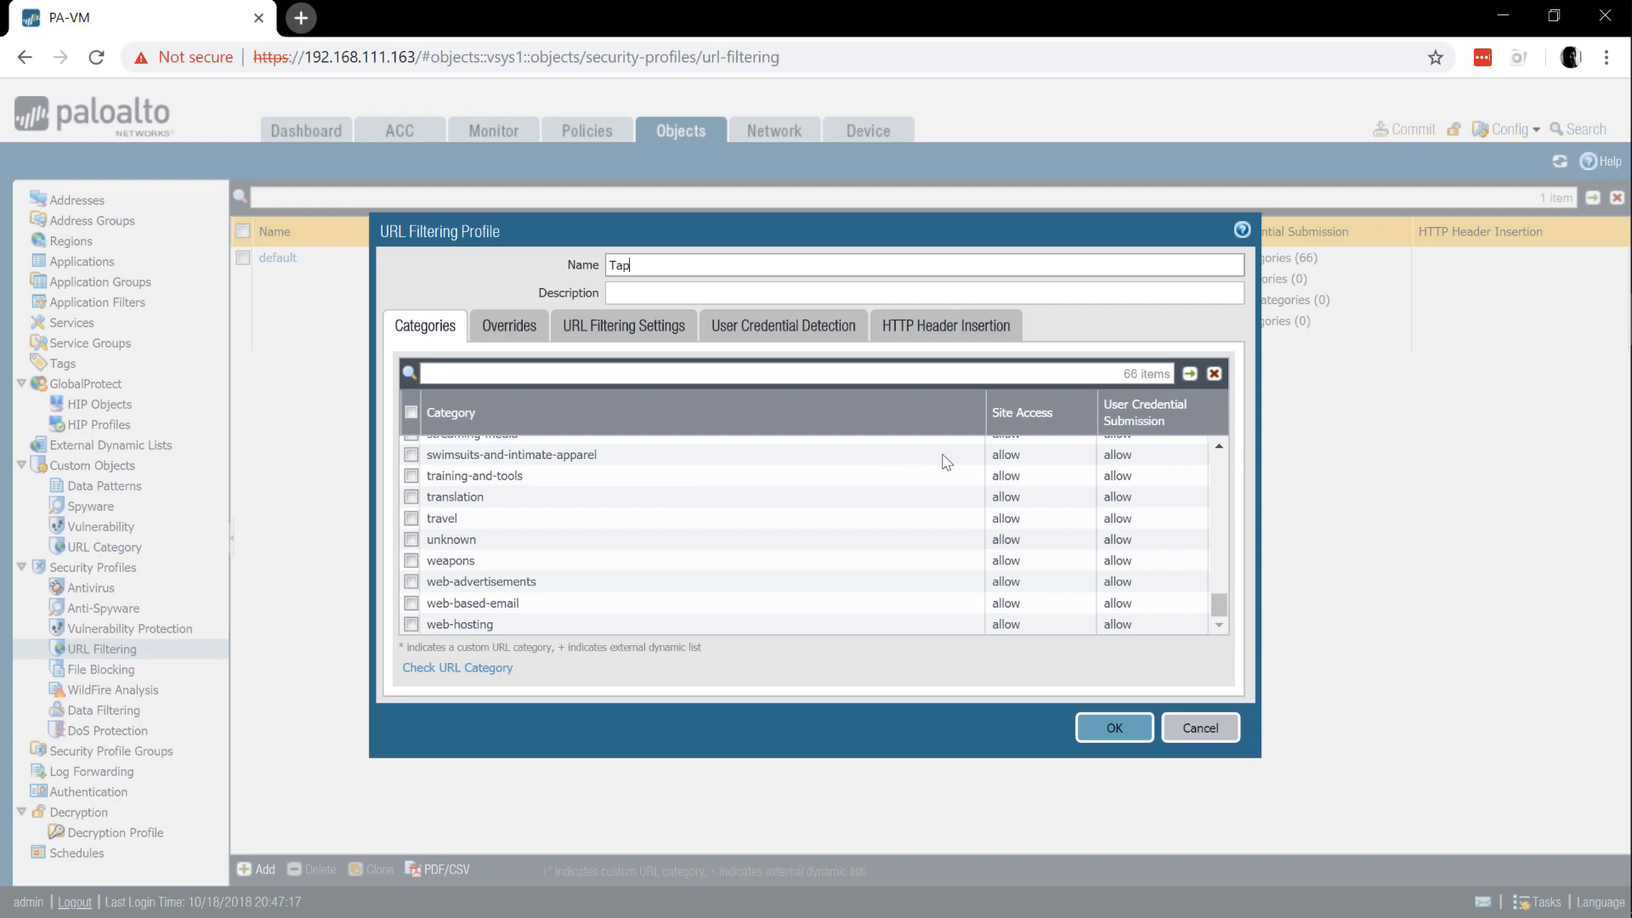
# - Set Site Access to alert for the abortion, abused-drugs and adult categories
pyautogui.scroll(15, 950, 467)
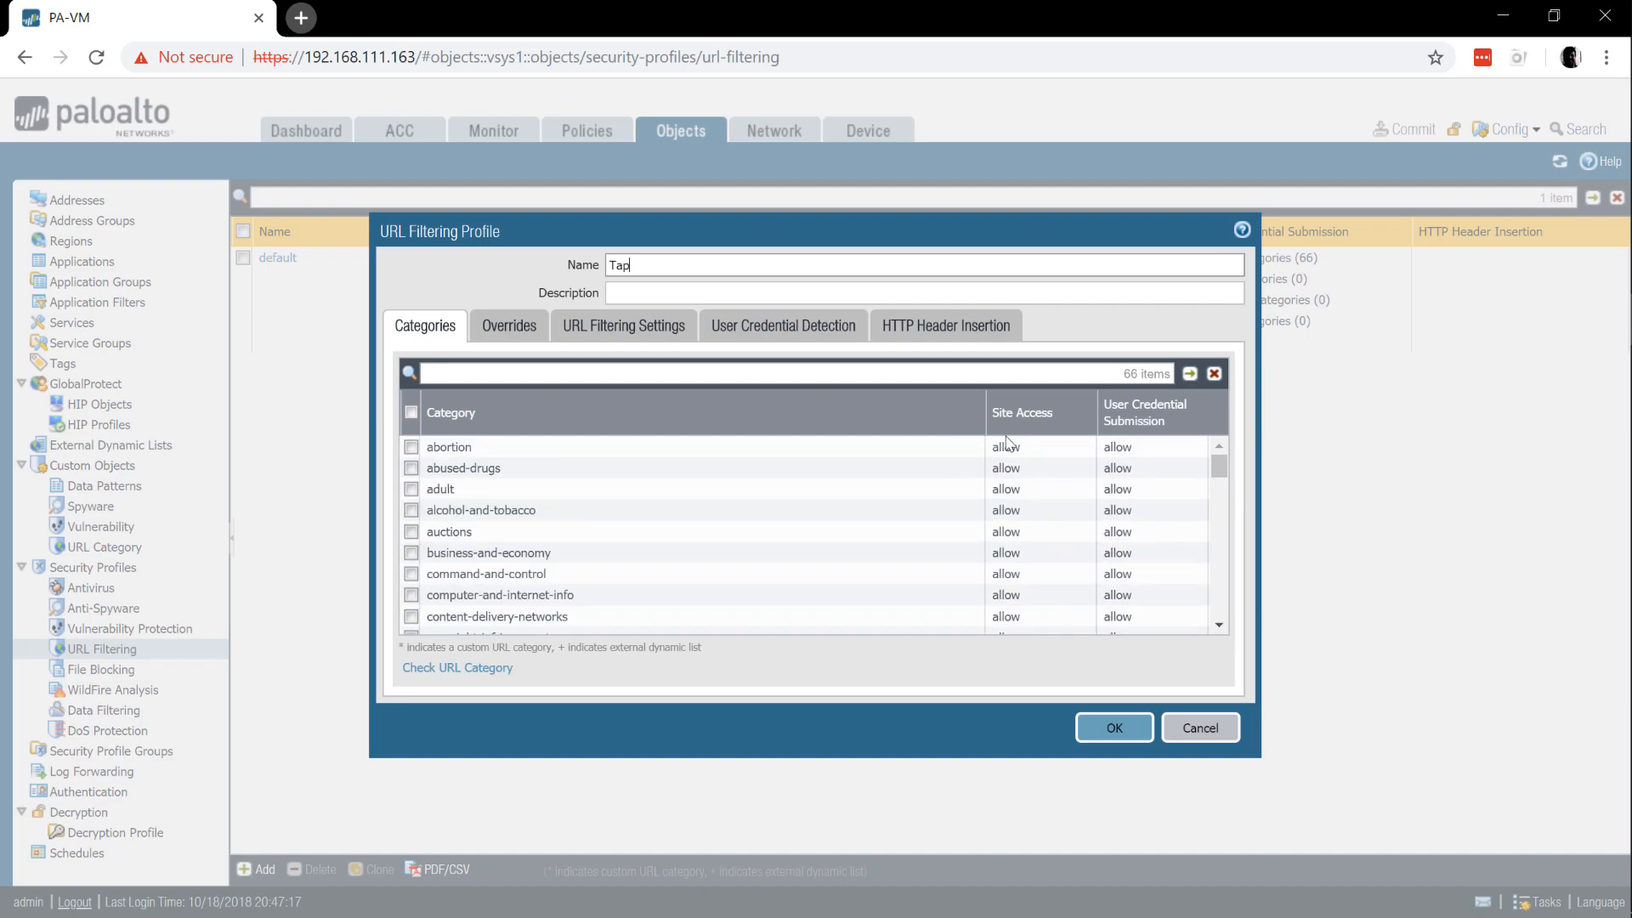
pyautogui.click(1020, 451)
pyautogui.click(1019, 451)
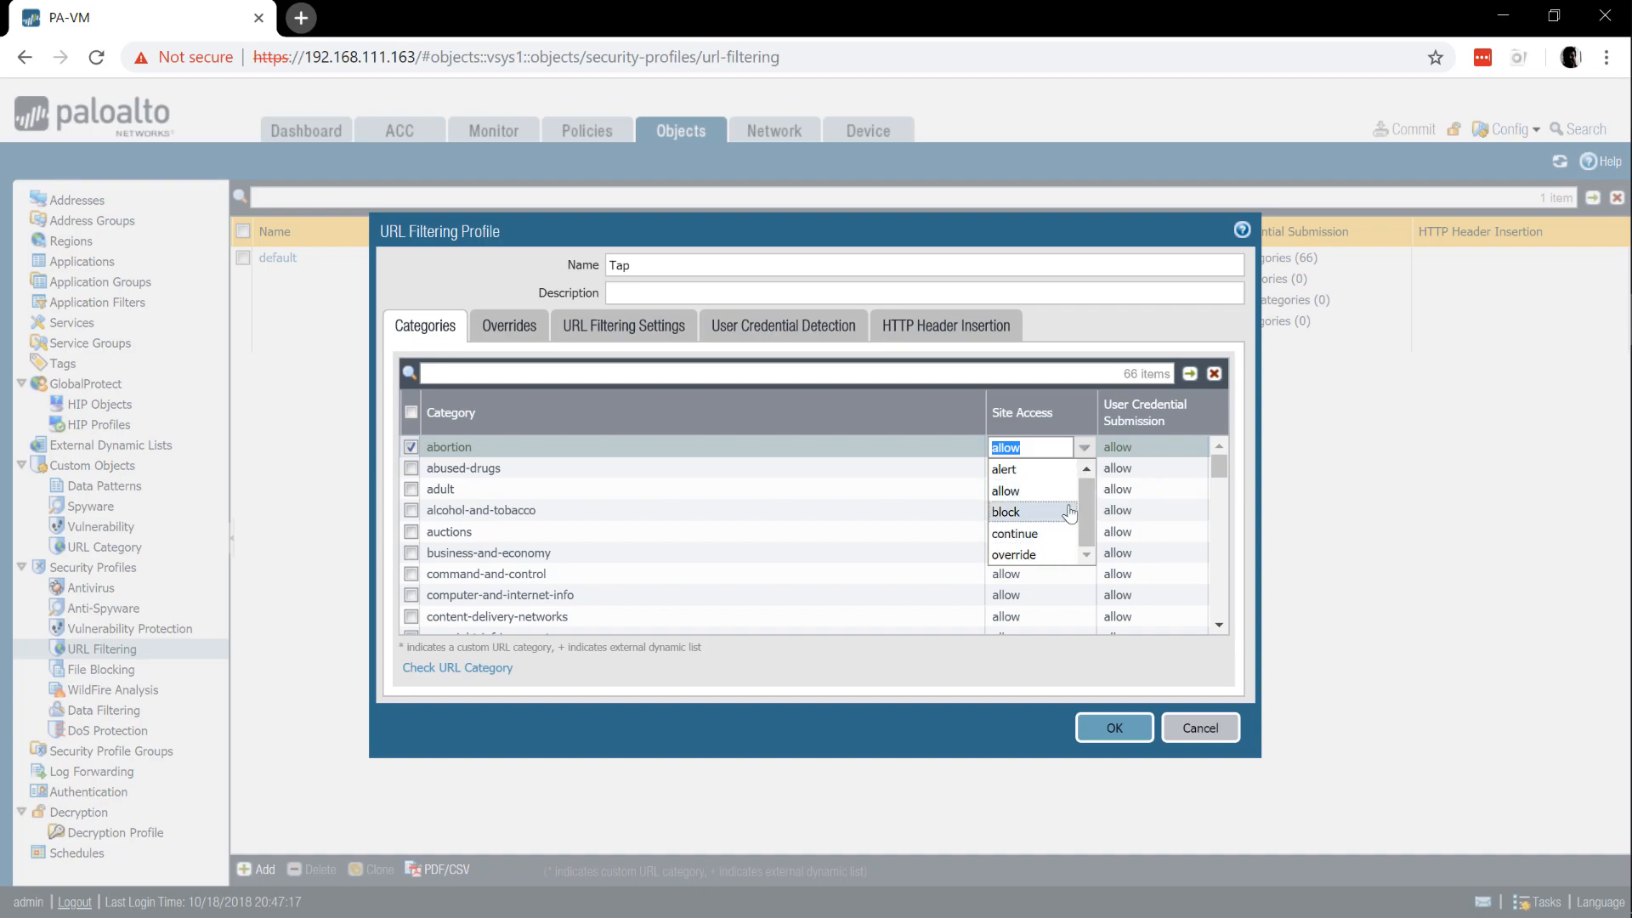
pyautogui.click(1054, 469)
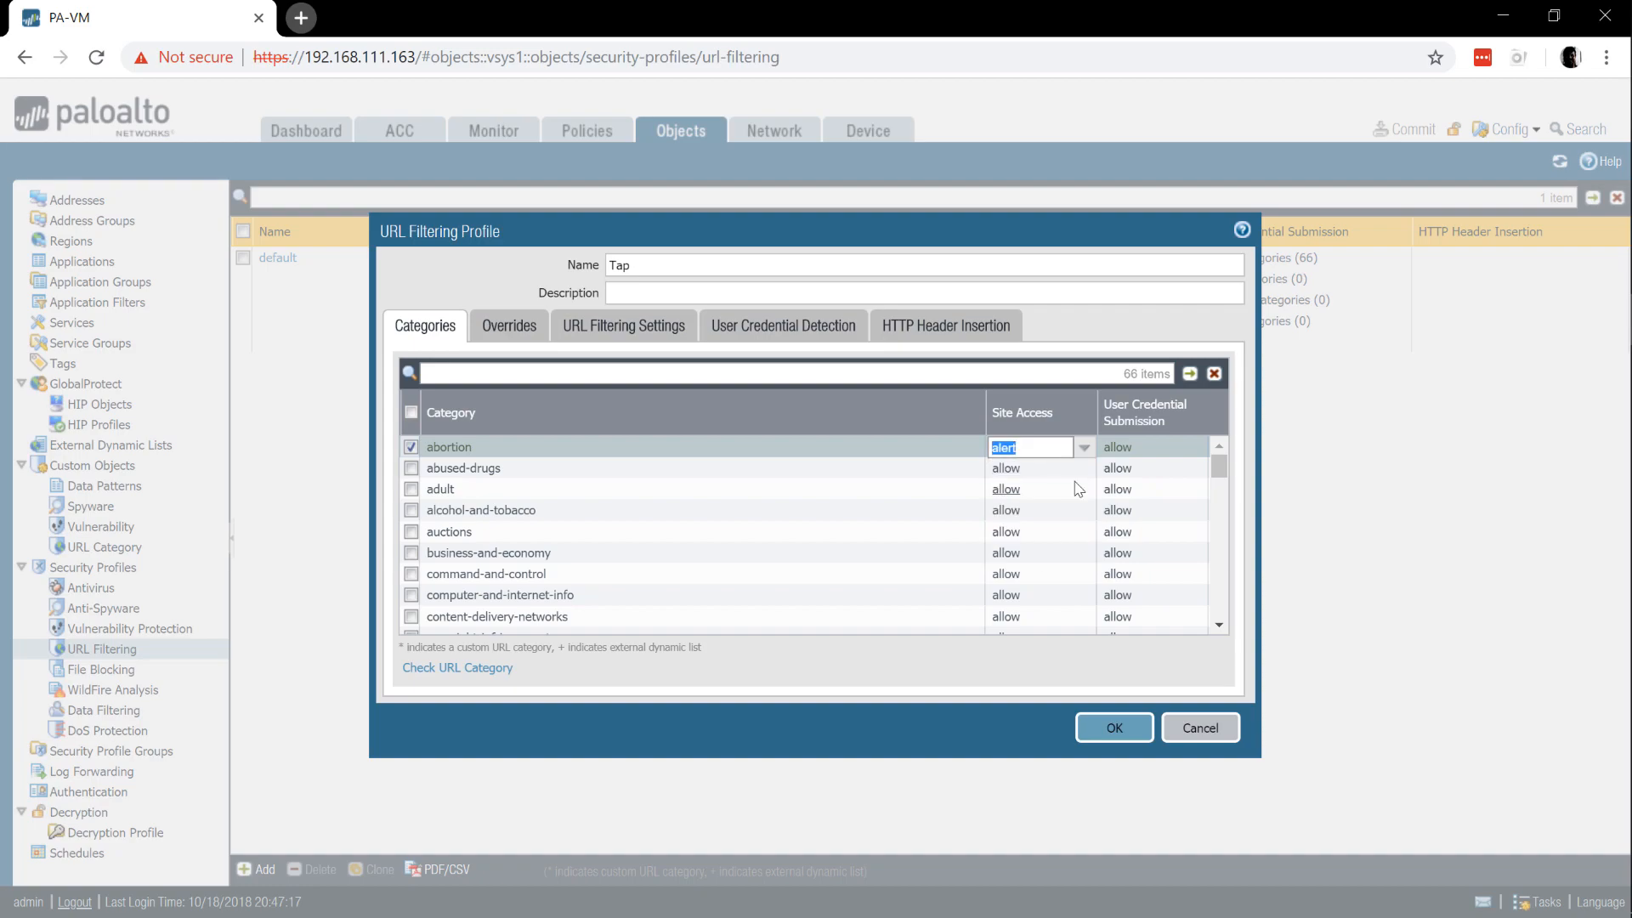
pyautogui.click(1075, 469)
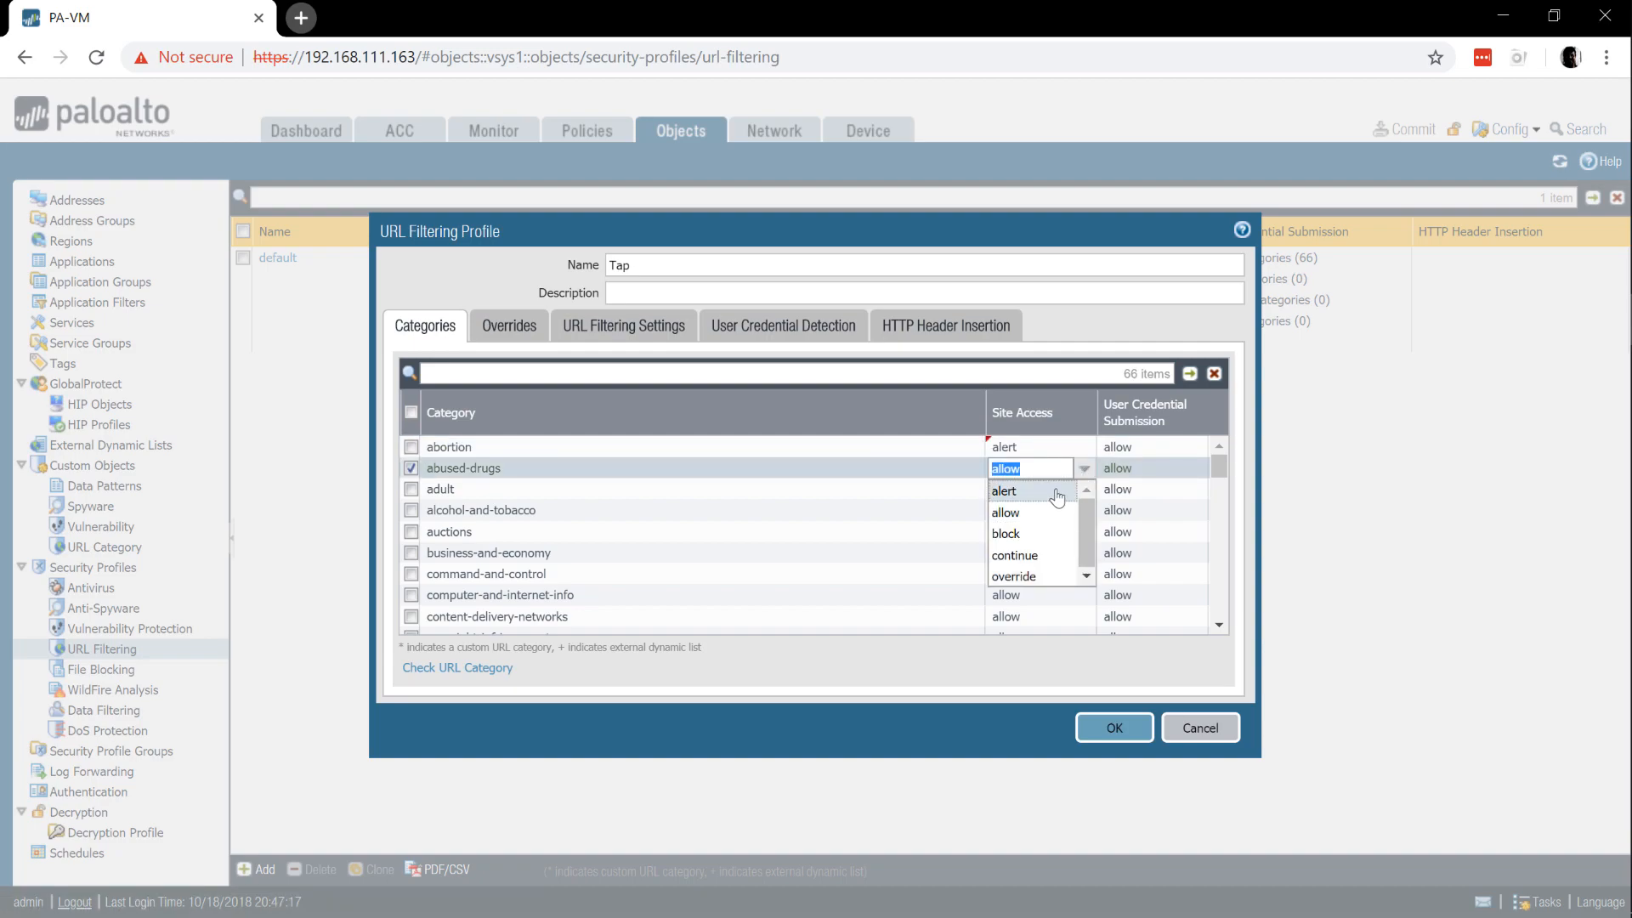
pyautogui.click(1056, 490)
pyautogui.click(1056, 492)
pyautogui.click(1068, 513)
# - Set Site Access to alert for the alcohol-and-tobacco, auctions and business-and-economy categories
pyautogui.click(1068, 514)
pyautogui.click(1054, 541)
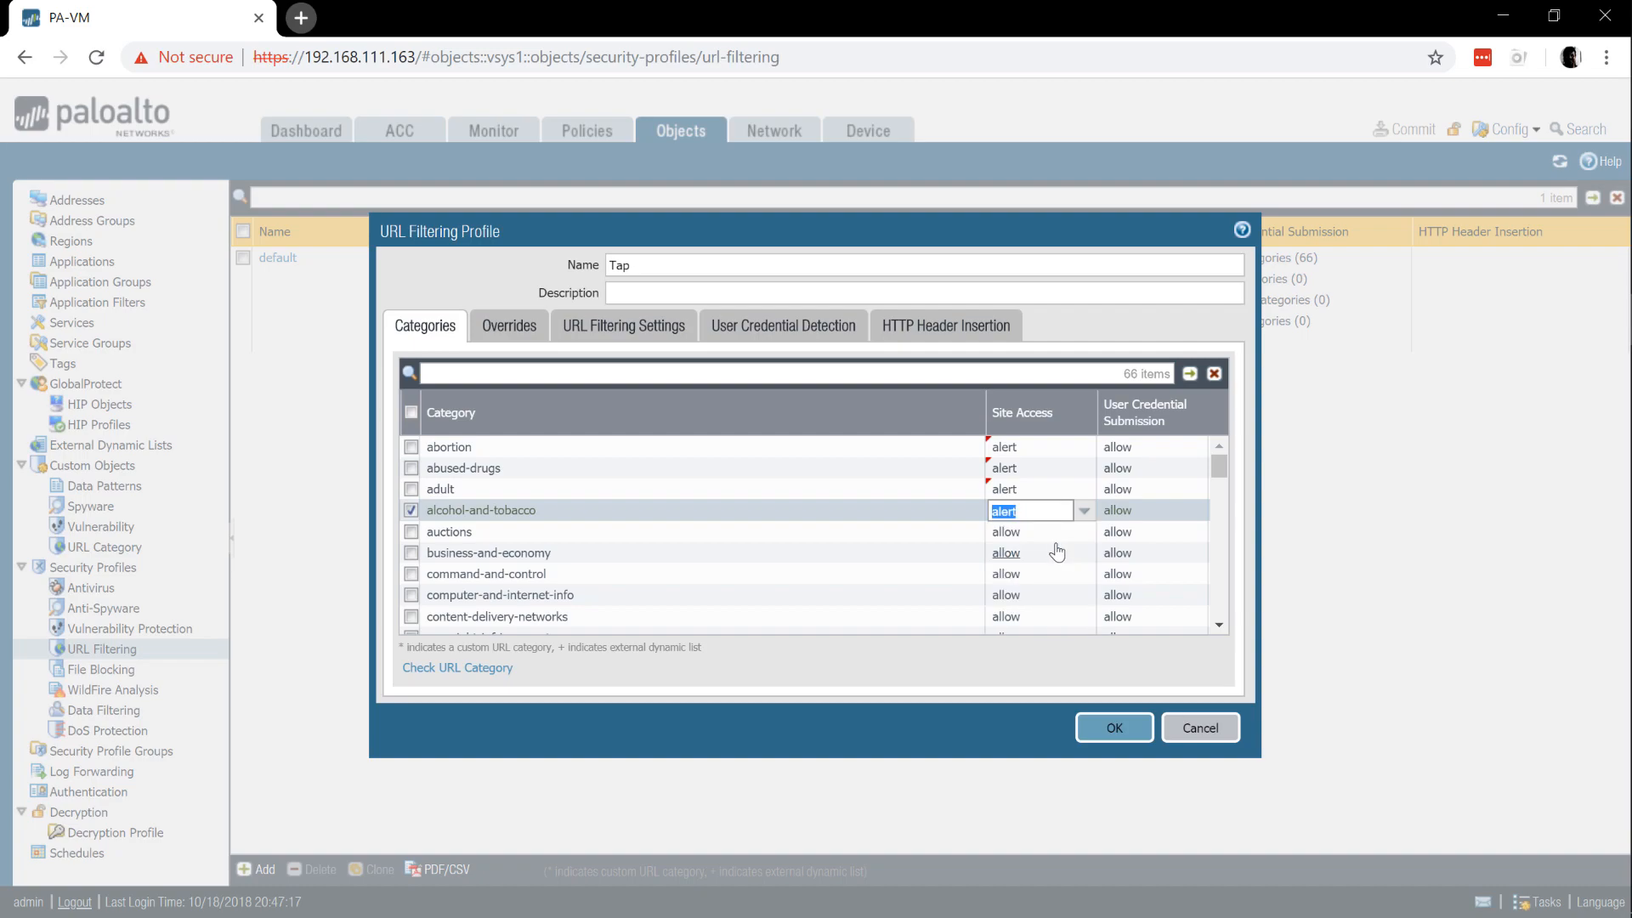
pyautogui.click(1054, 548)
pyautogui.click(1058, 580)
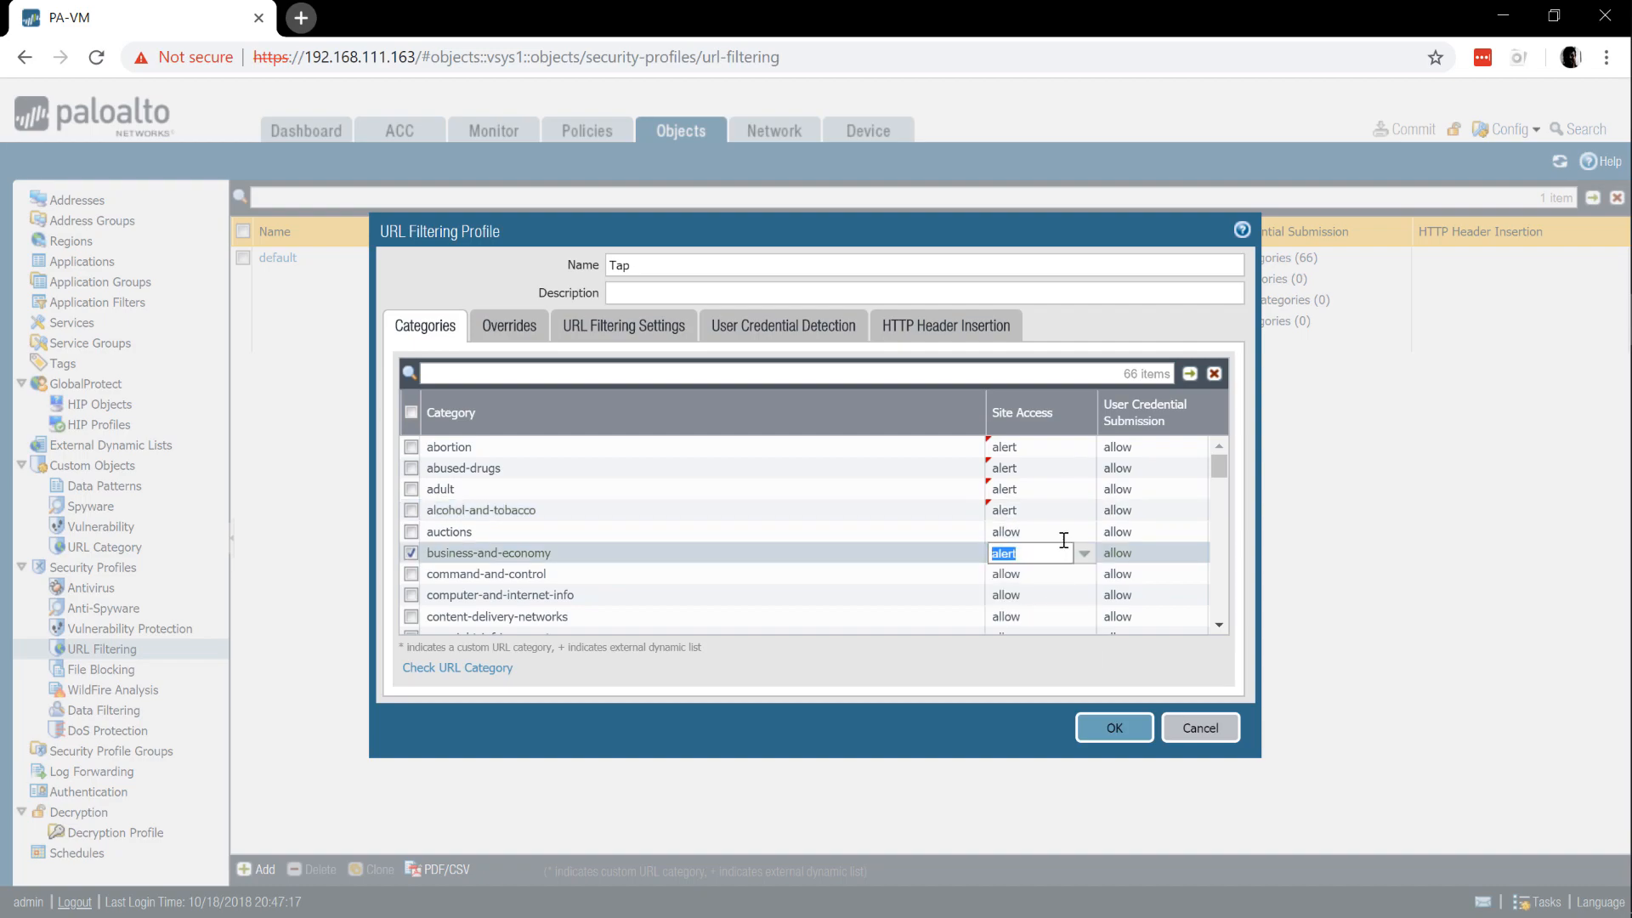
pyautogui.click(1061, 531)
pyautogui.click(1039, 557)
pyautogui.click(1039, 554)
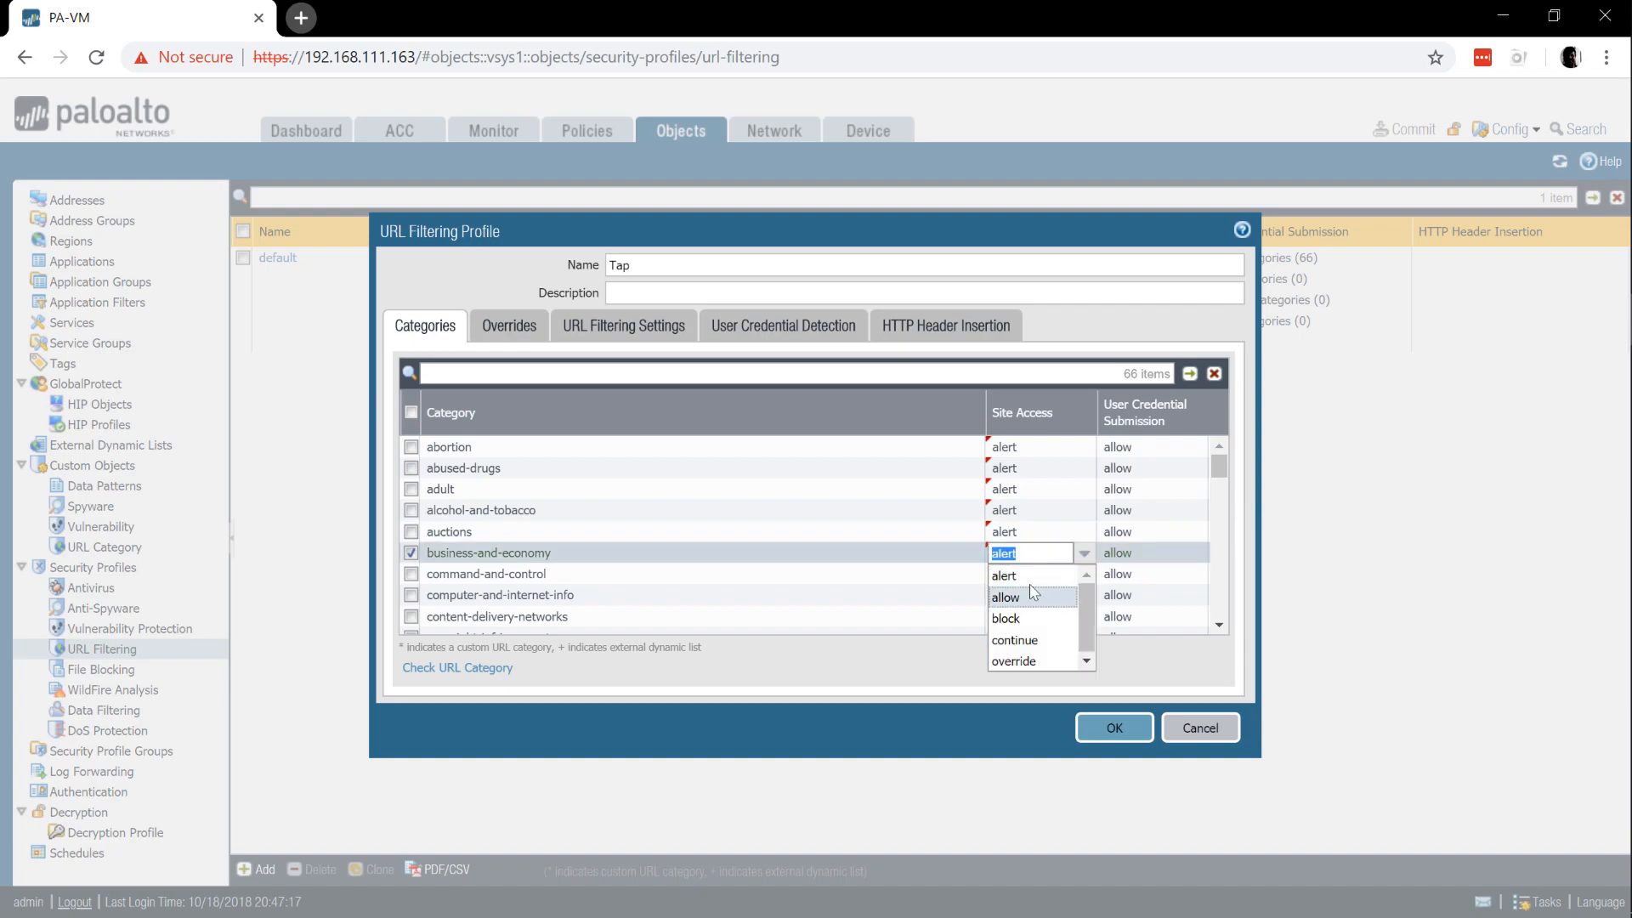
pyautogui.click(1032, 579)
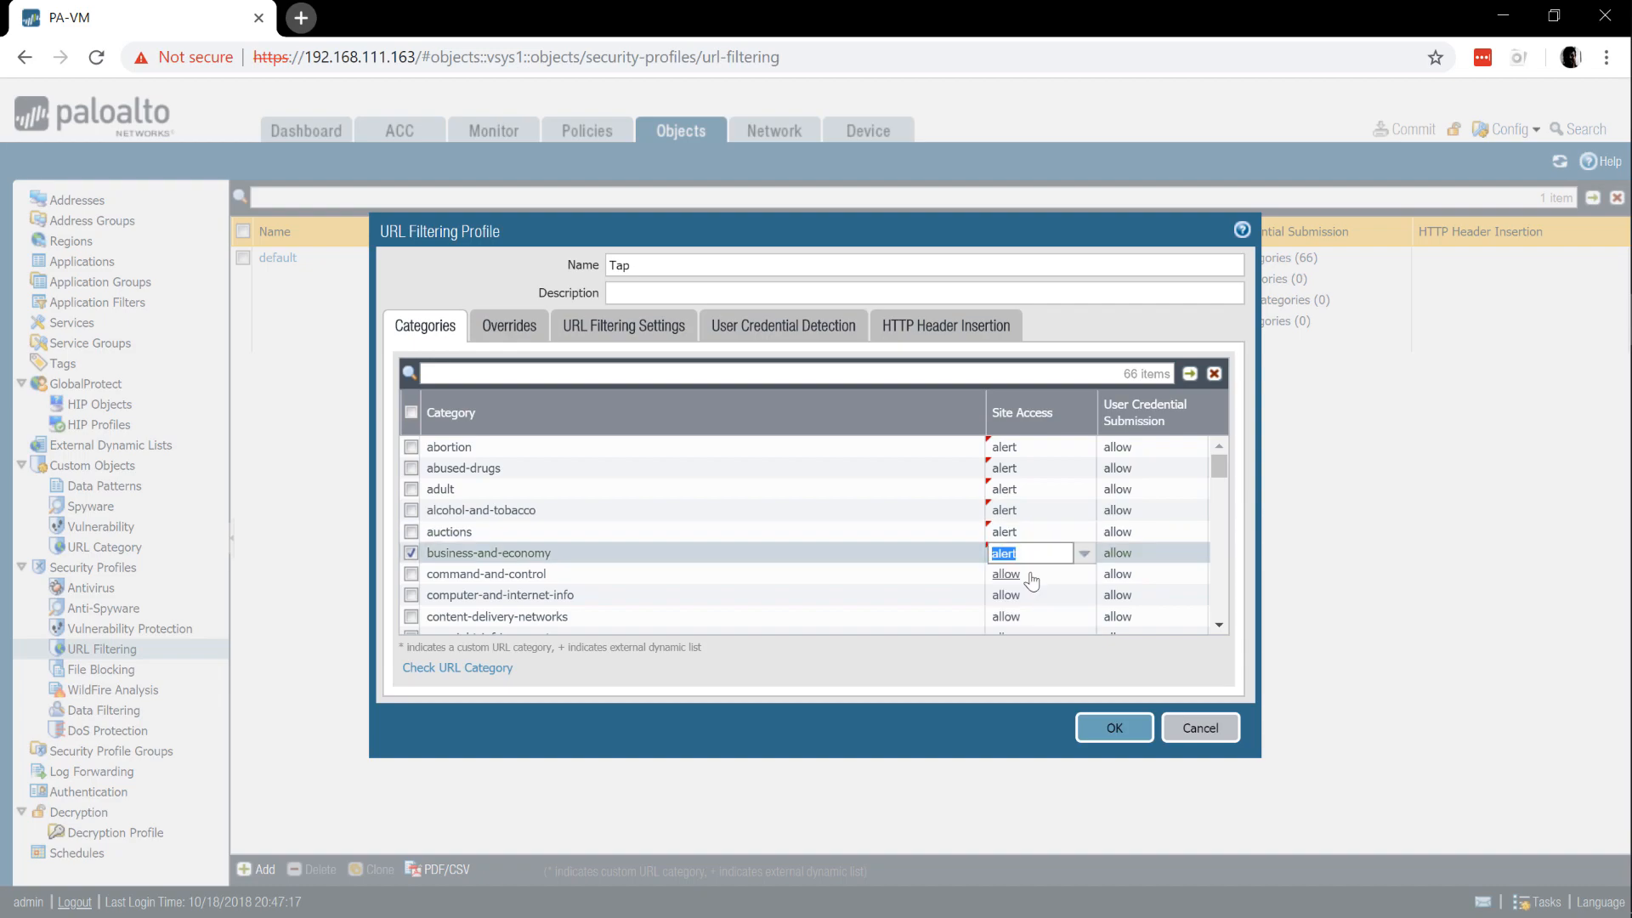
# - Consult the help page for URL Filtering profiles and return to the profile being created
pyautogui.click(1241, 232)
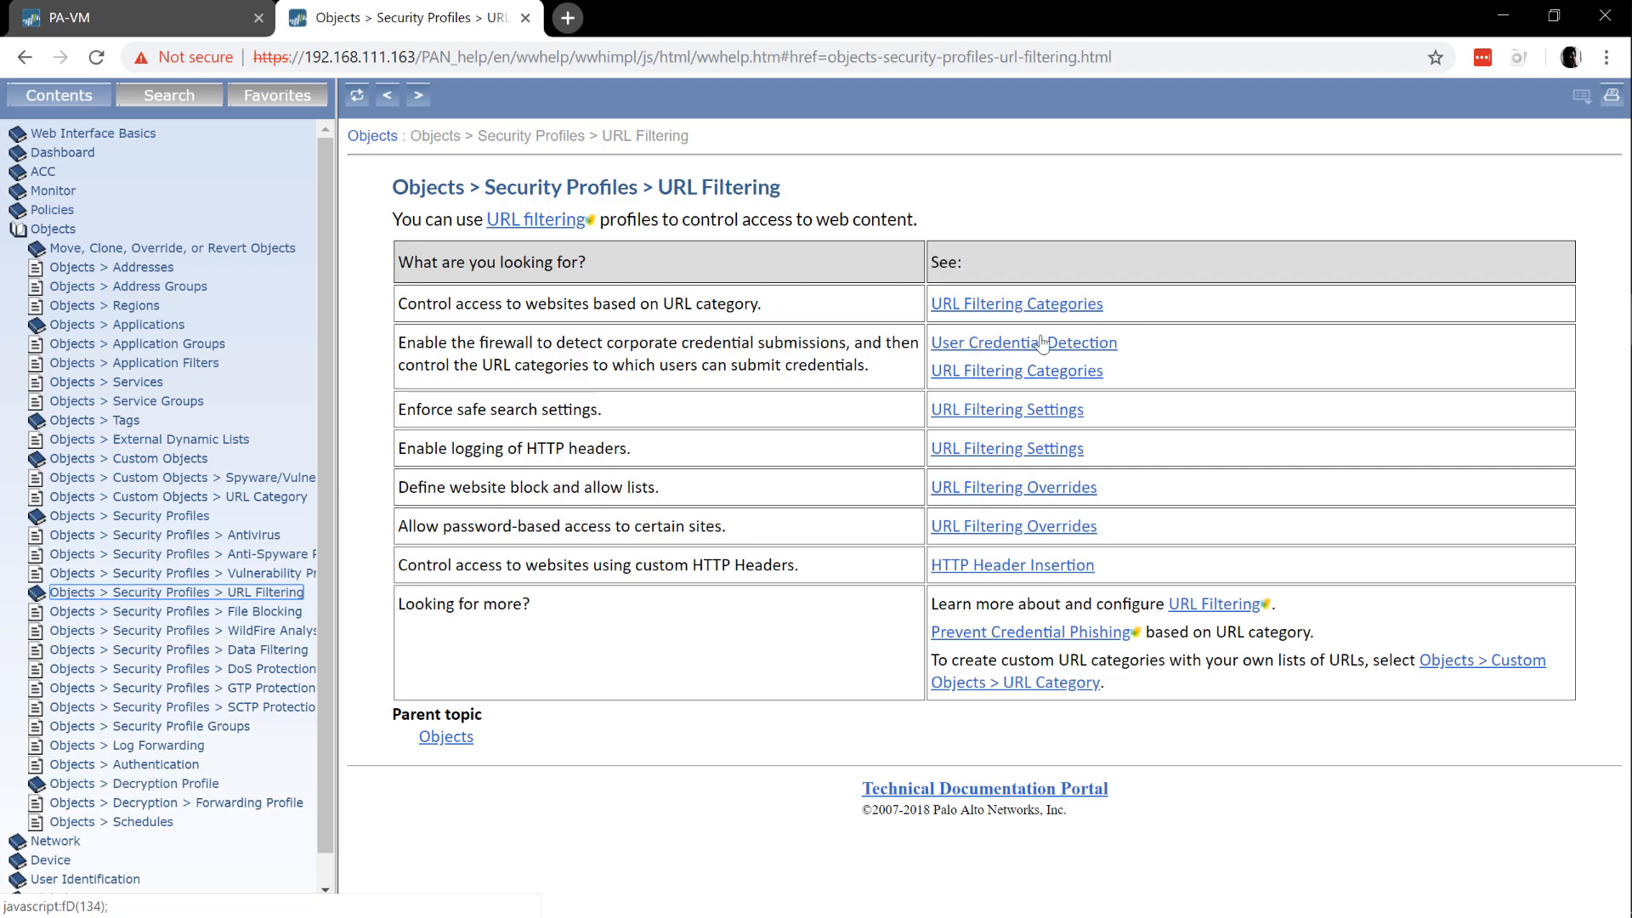
pyautogui.click(165, 9)
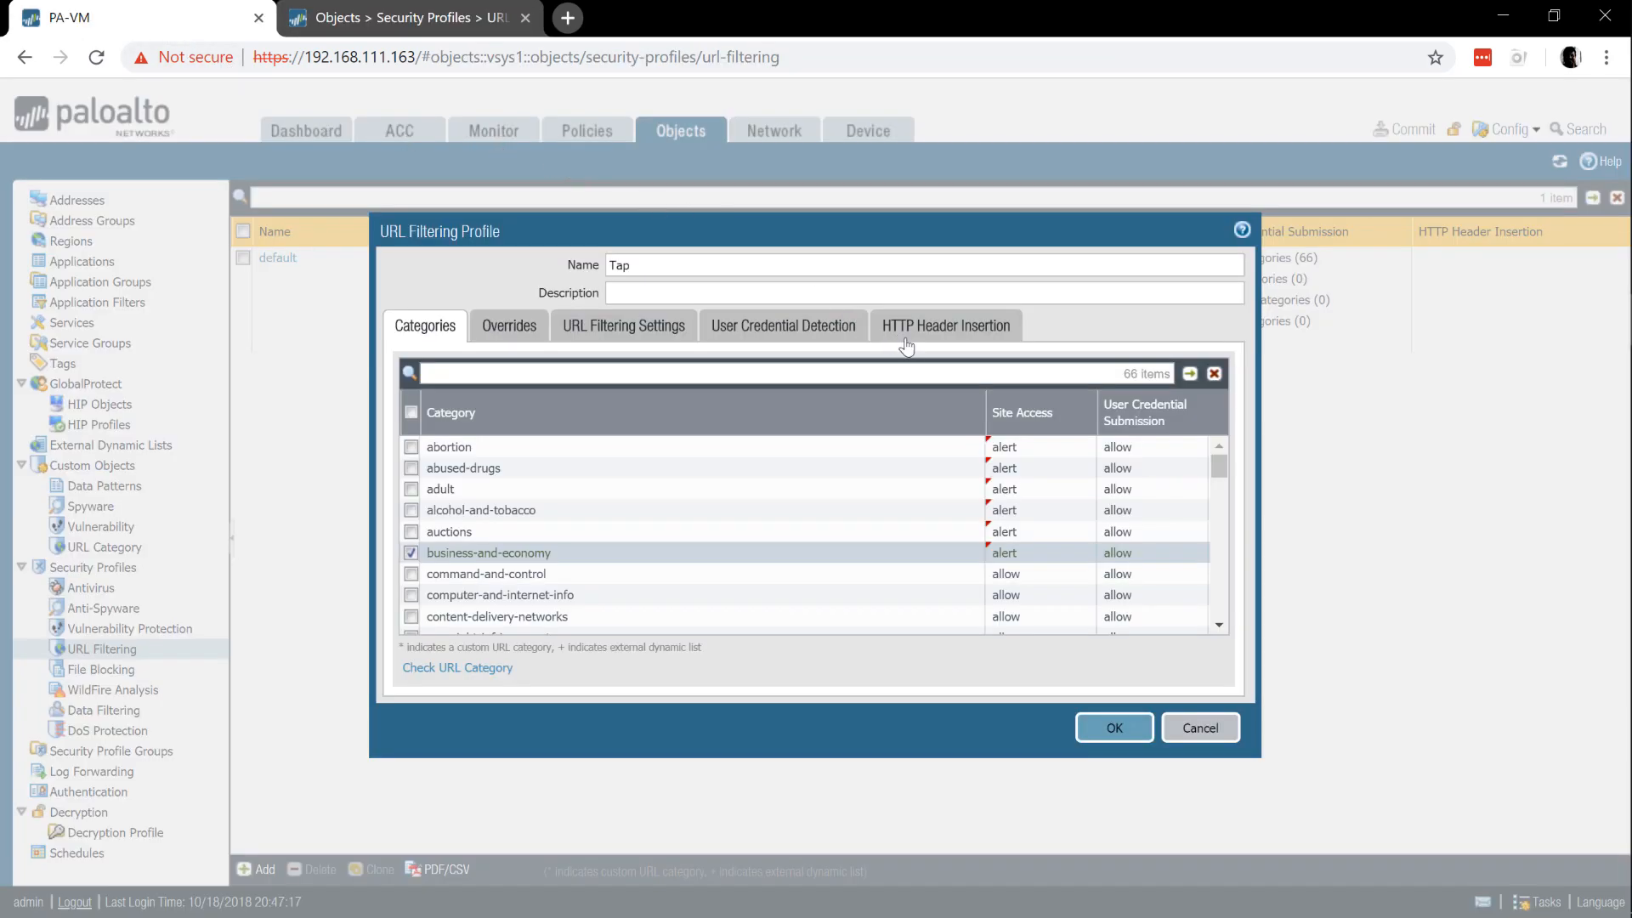
# - Review the profile's overrides, URL filtering settings, user credential detection options and HTTP header insertion
pyautogui.click(531, 324)
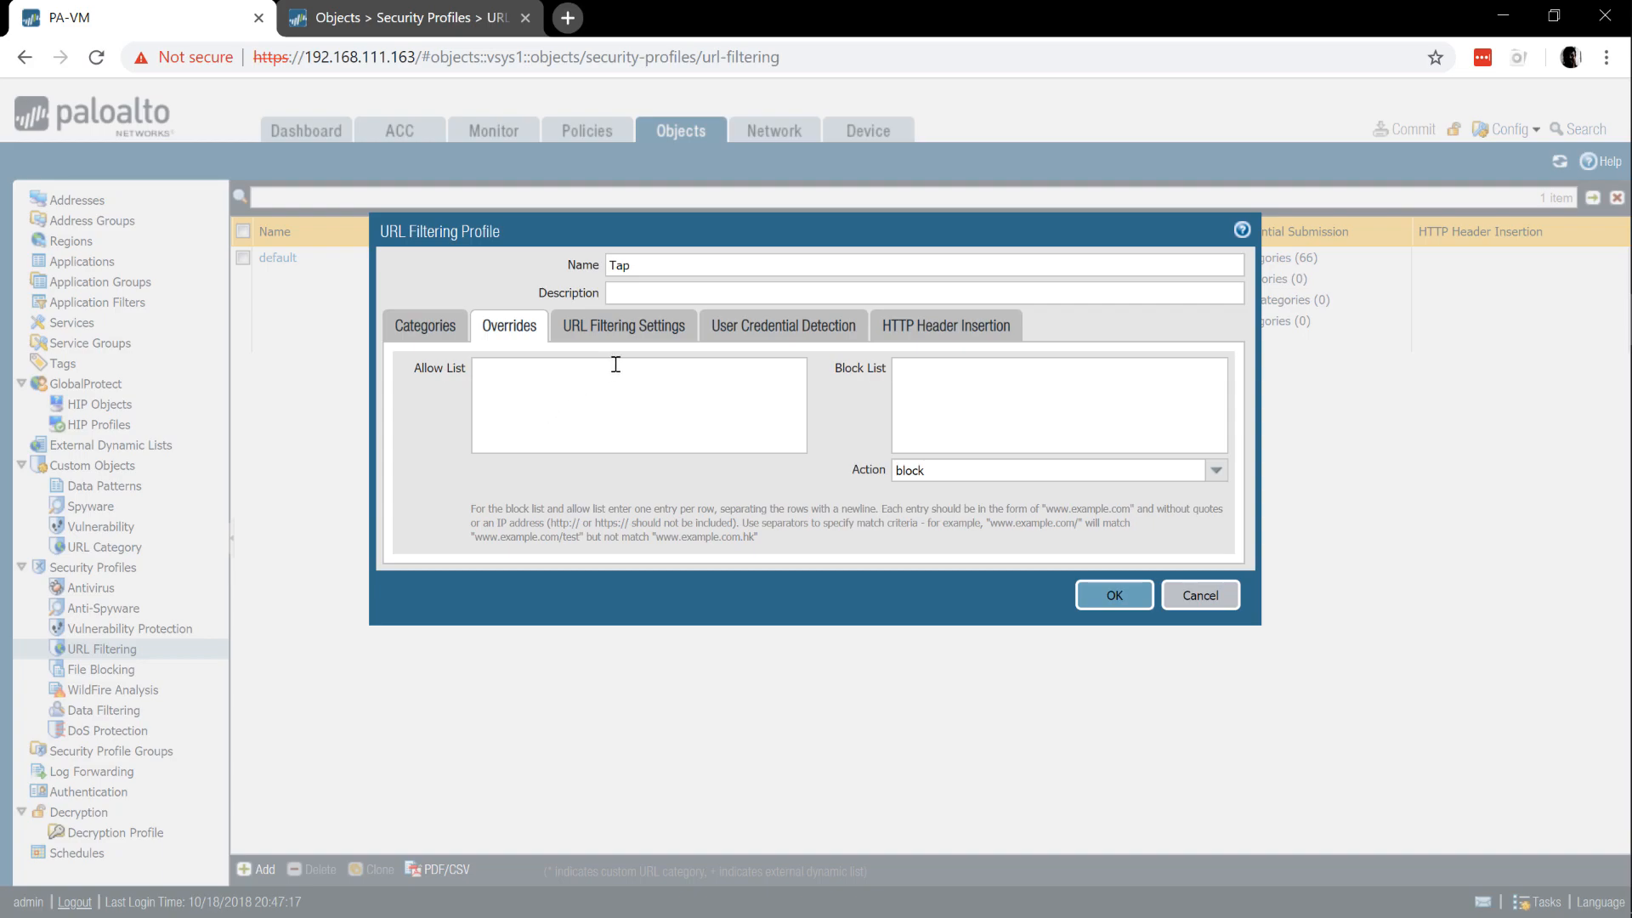
pyautogui.click(628, 333)
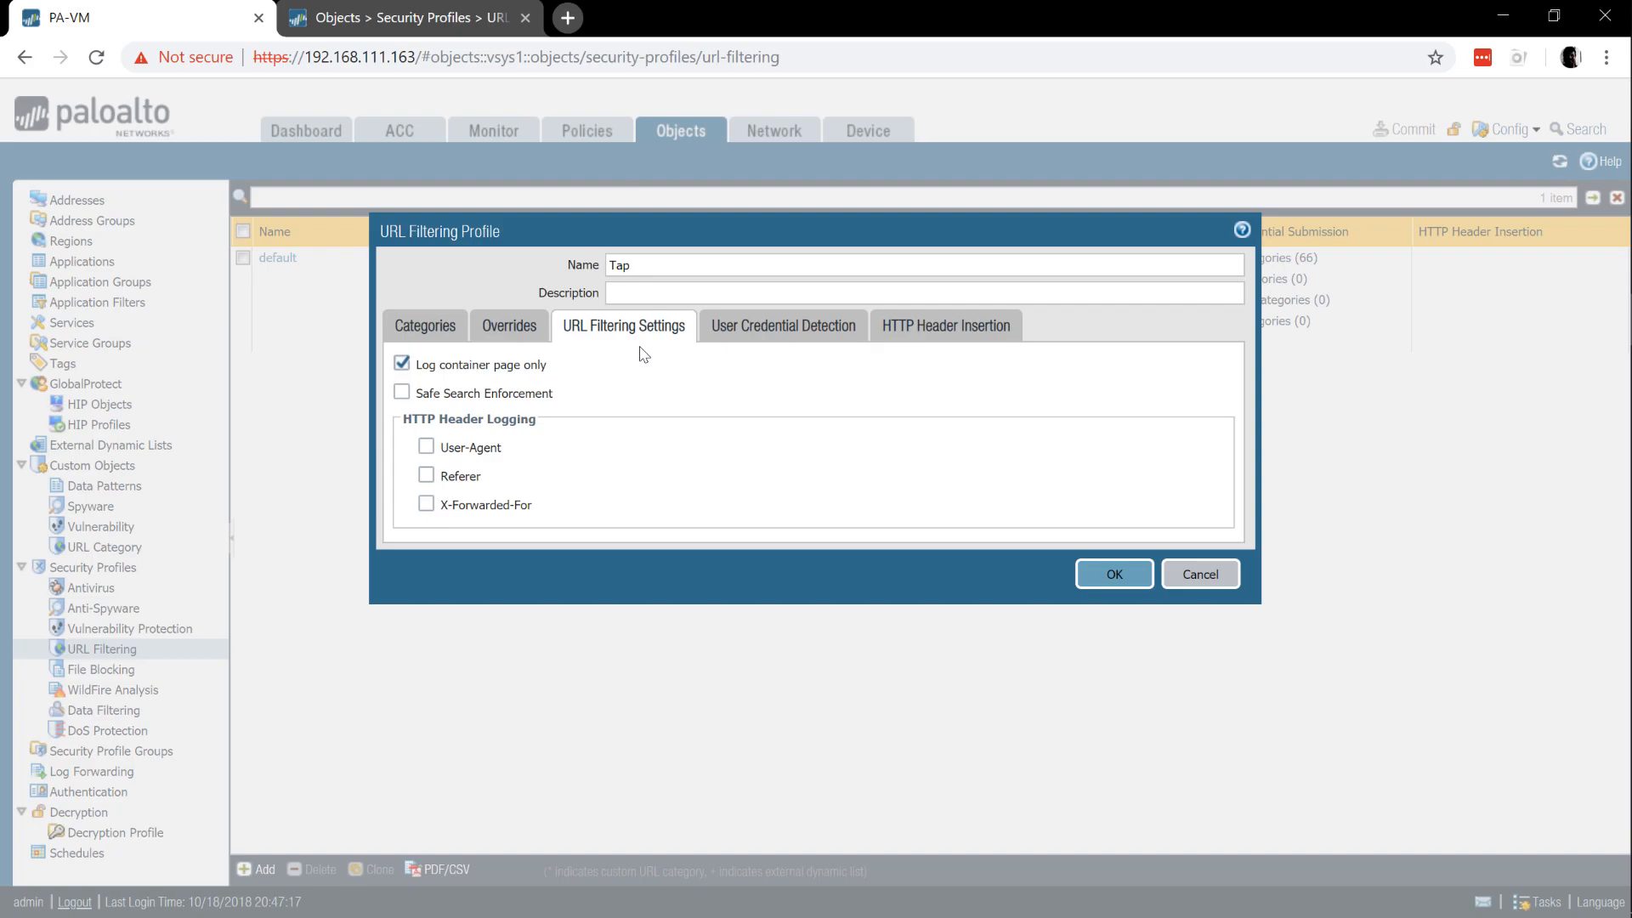
pyautogui.click(738, 327)
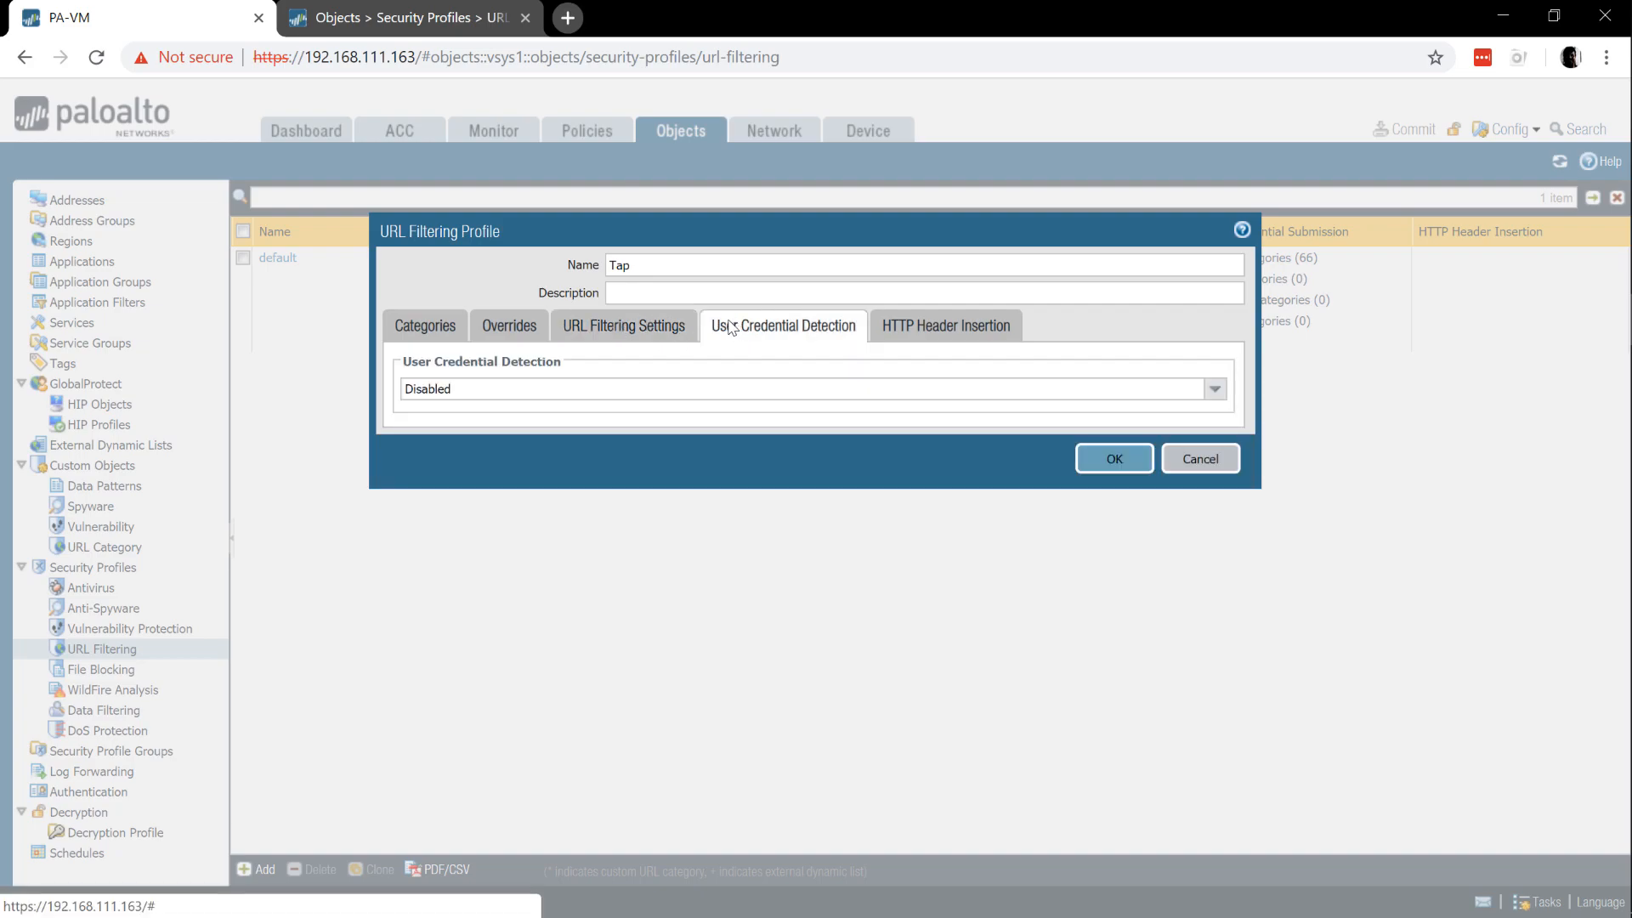
pyautogui.click(741, 397)
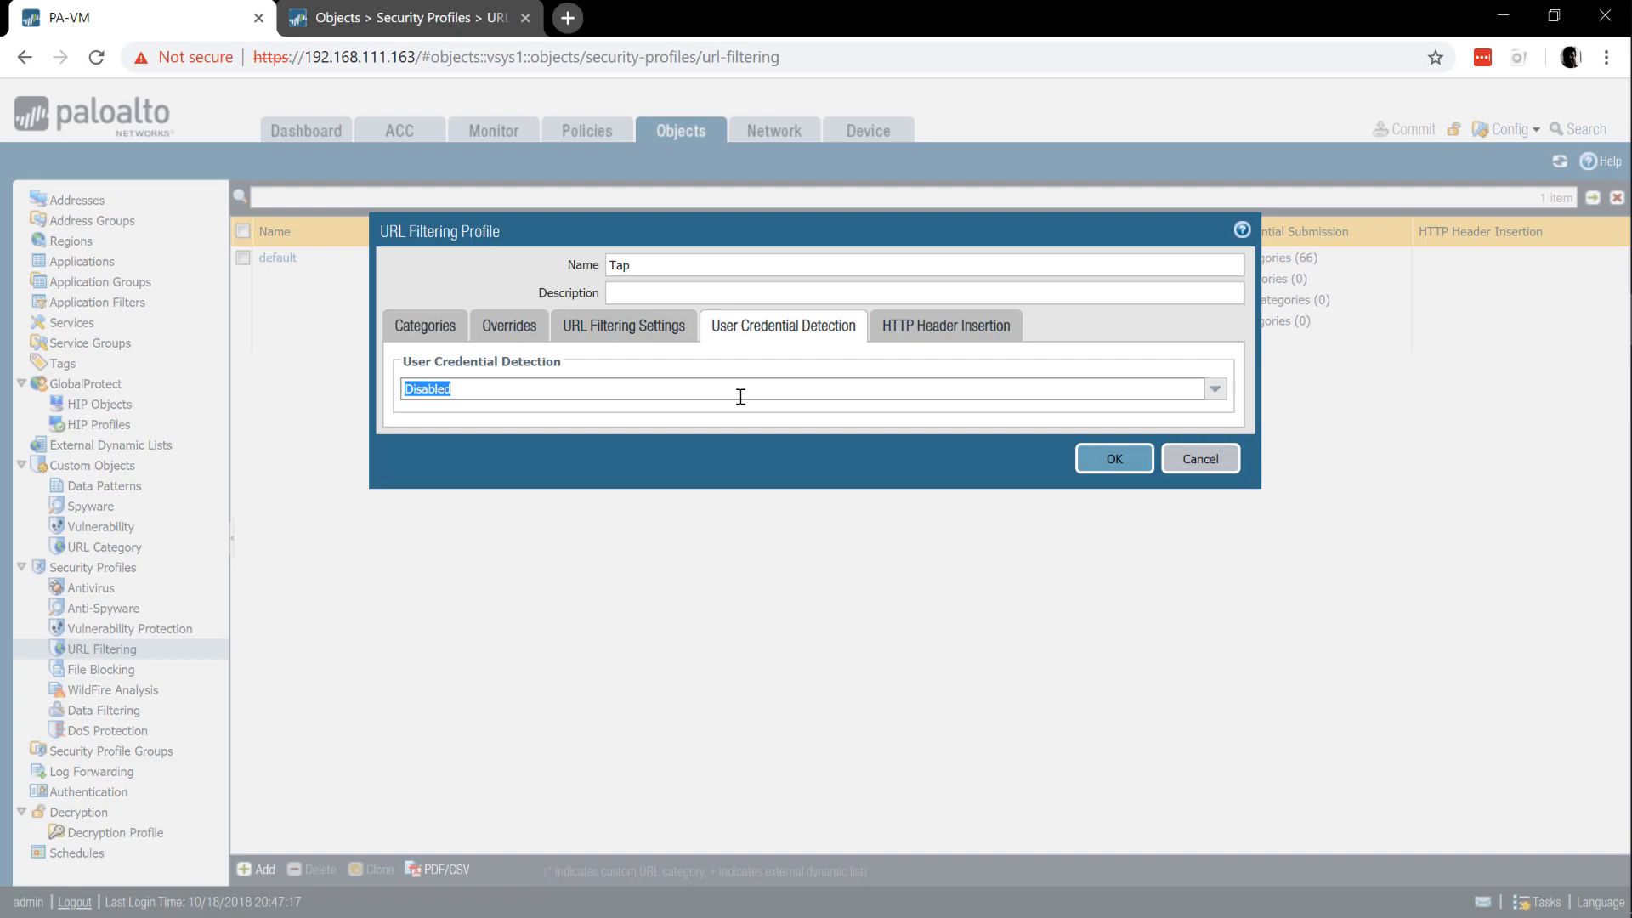
pyautogui.click(1215, 390)
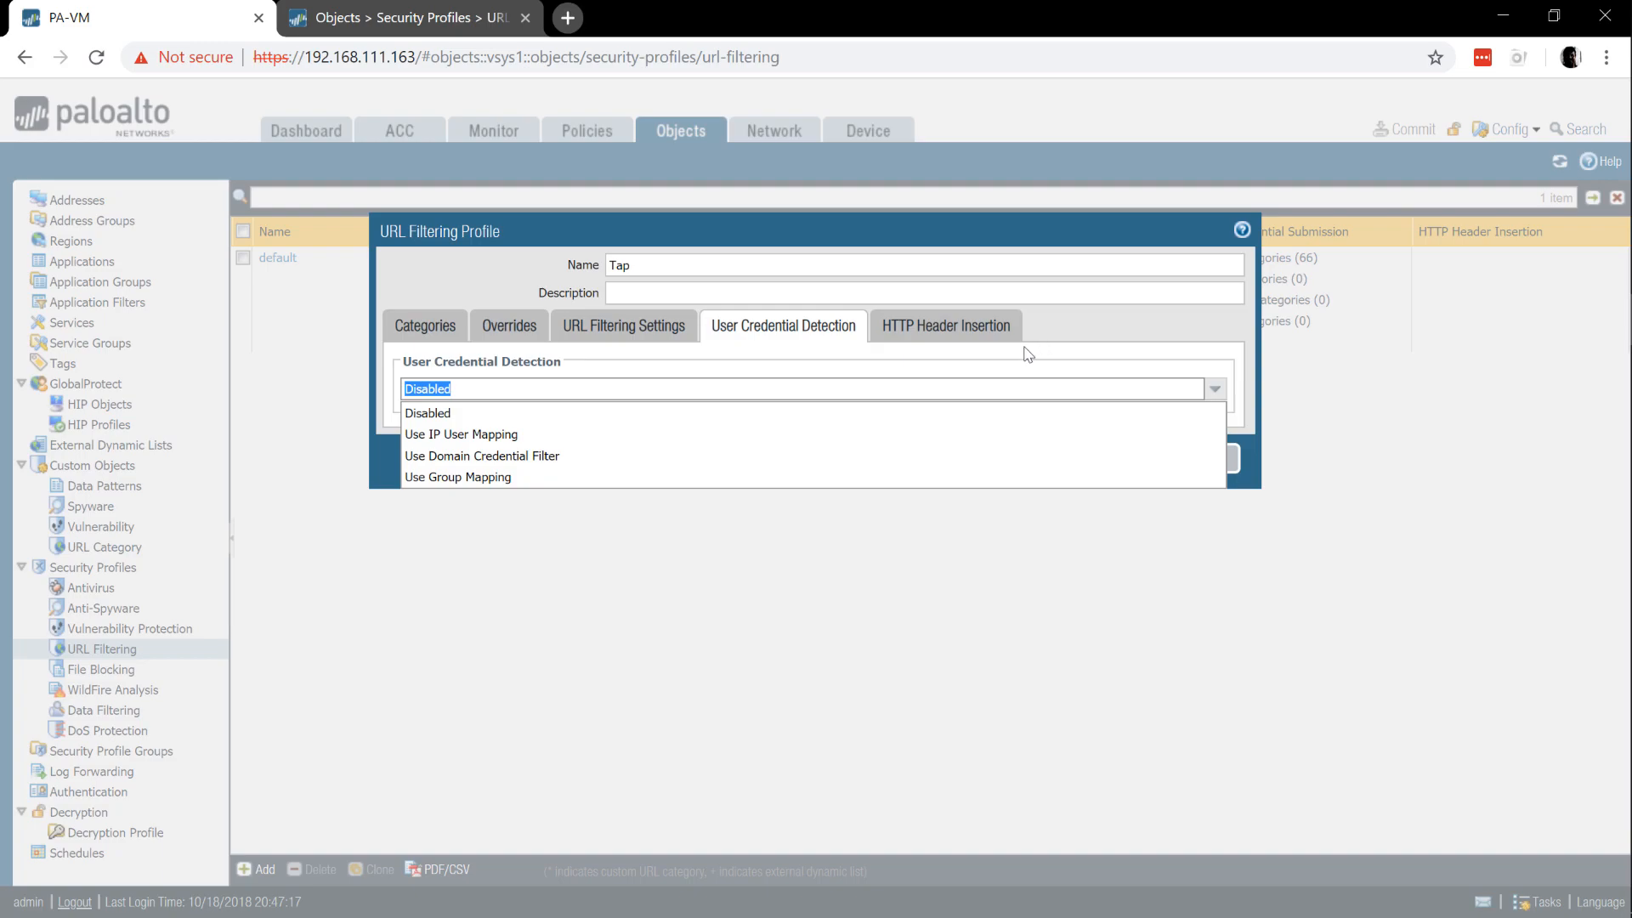
pyautogui.click(988, 334)
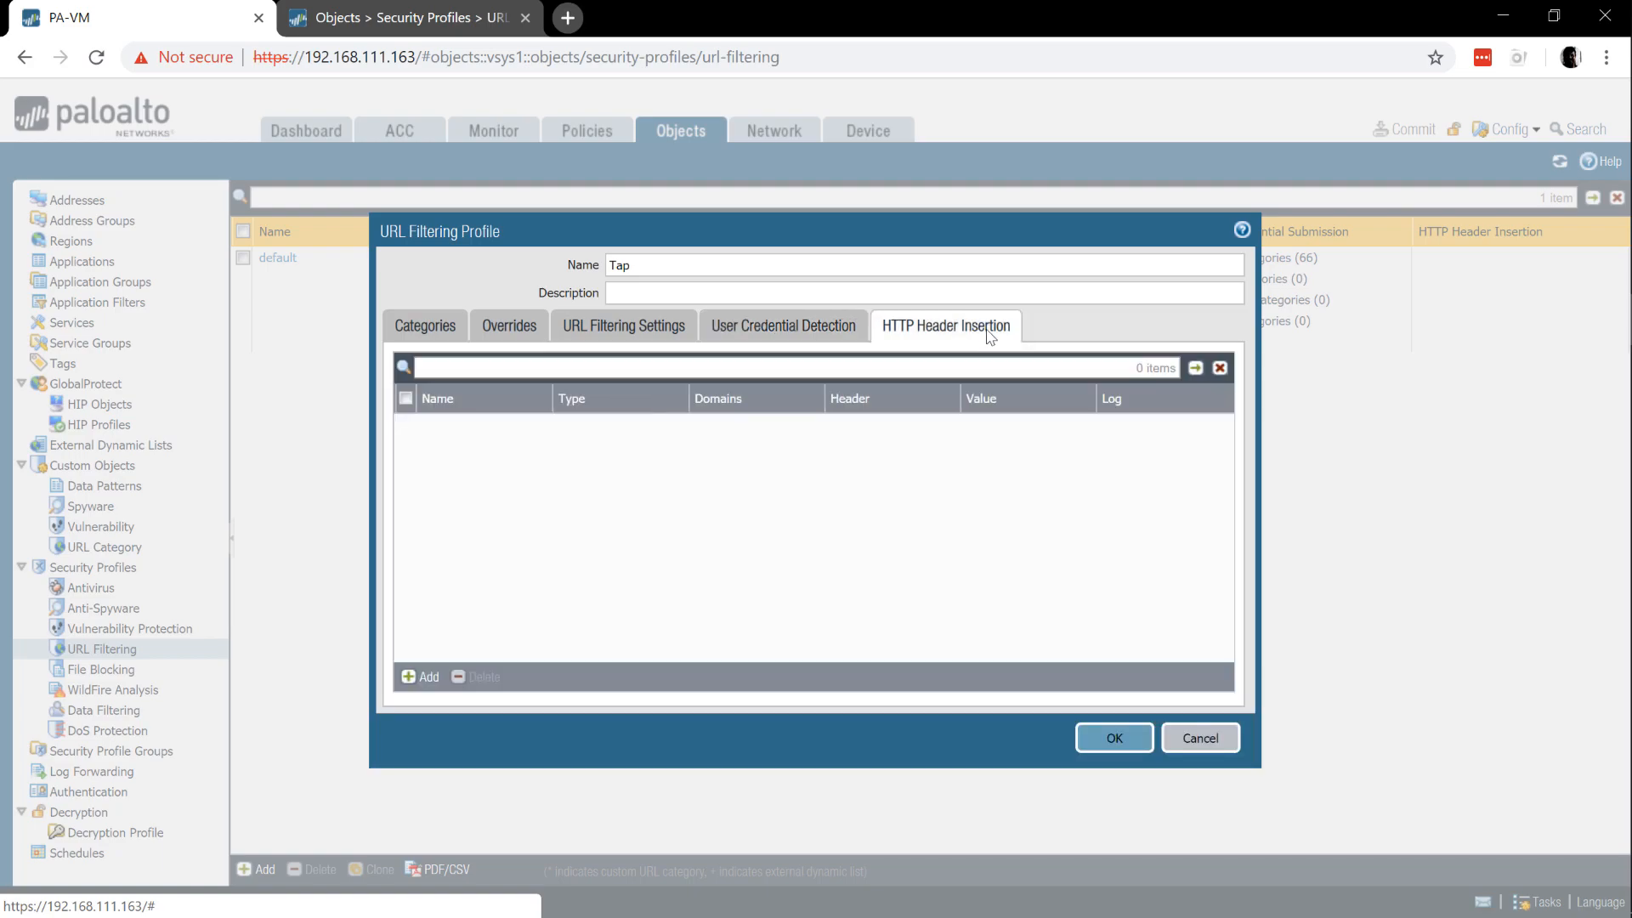
# - Set Site Access to alert for the command-and-control category and choose allow for computer-and-internet-info
pyautogui.click(439, 325)
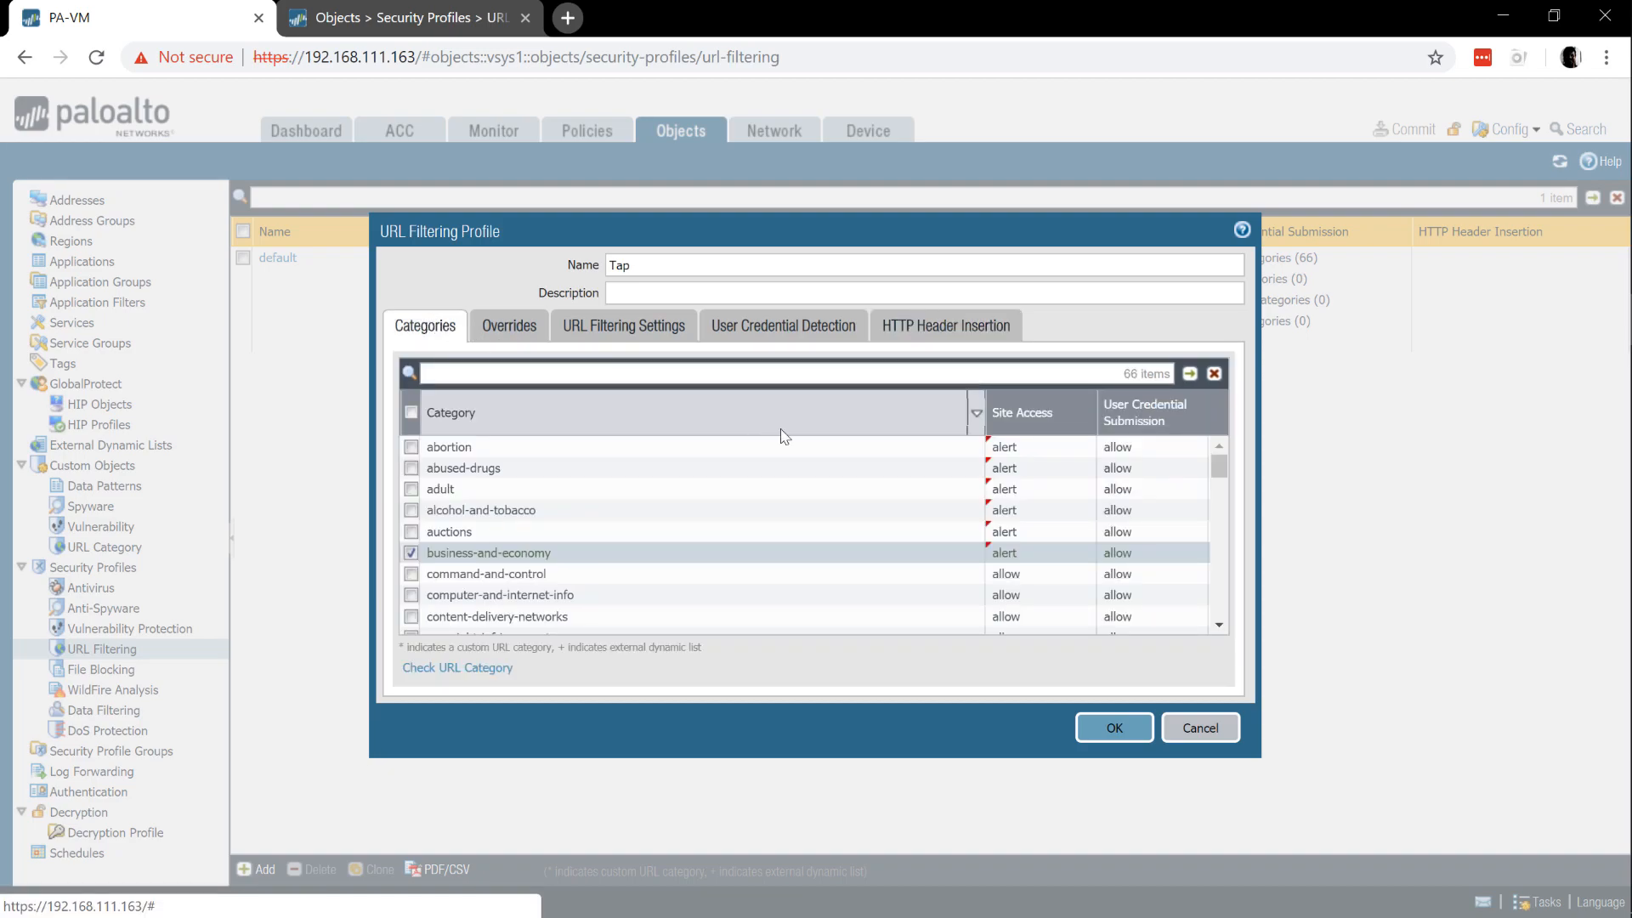
pyautogui.click(1000, 578)
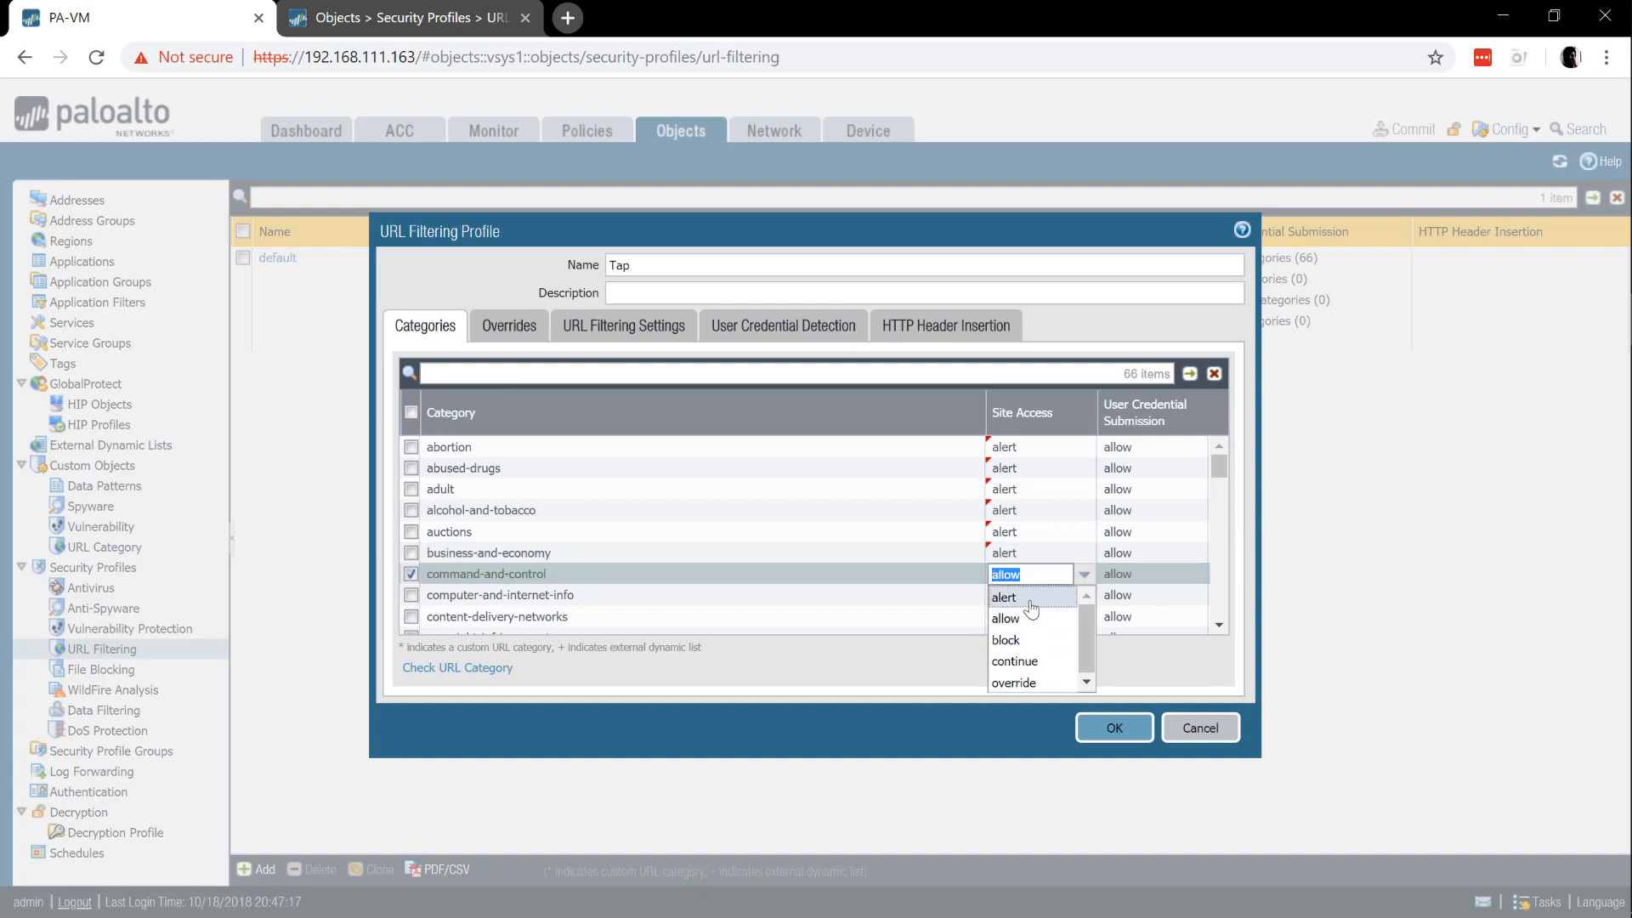
pyautogui.click(1010, 597)
pyautogui.click(1027, 596)
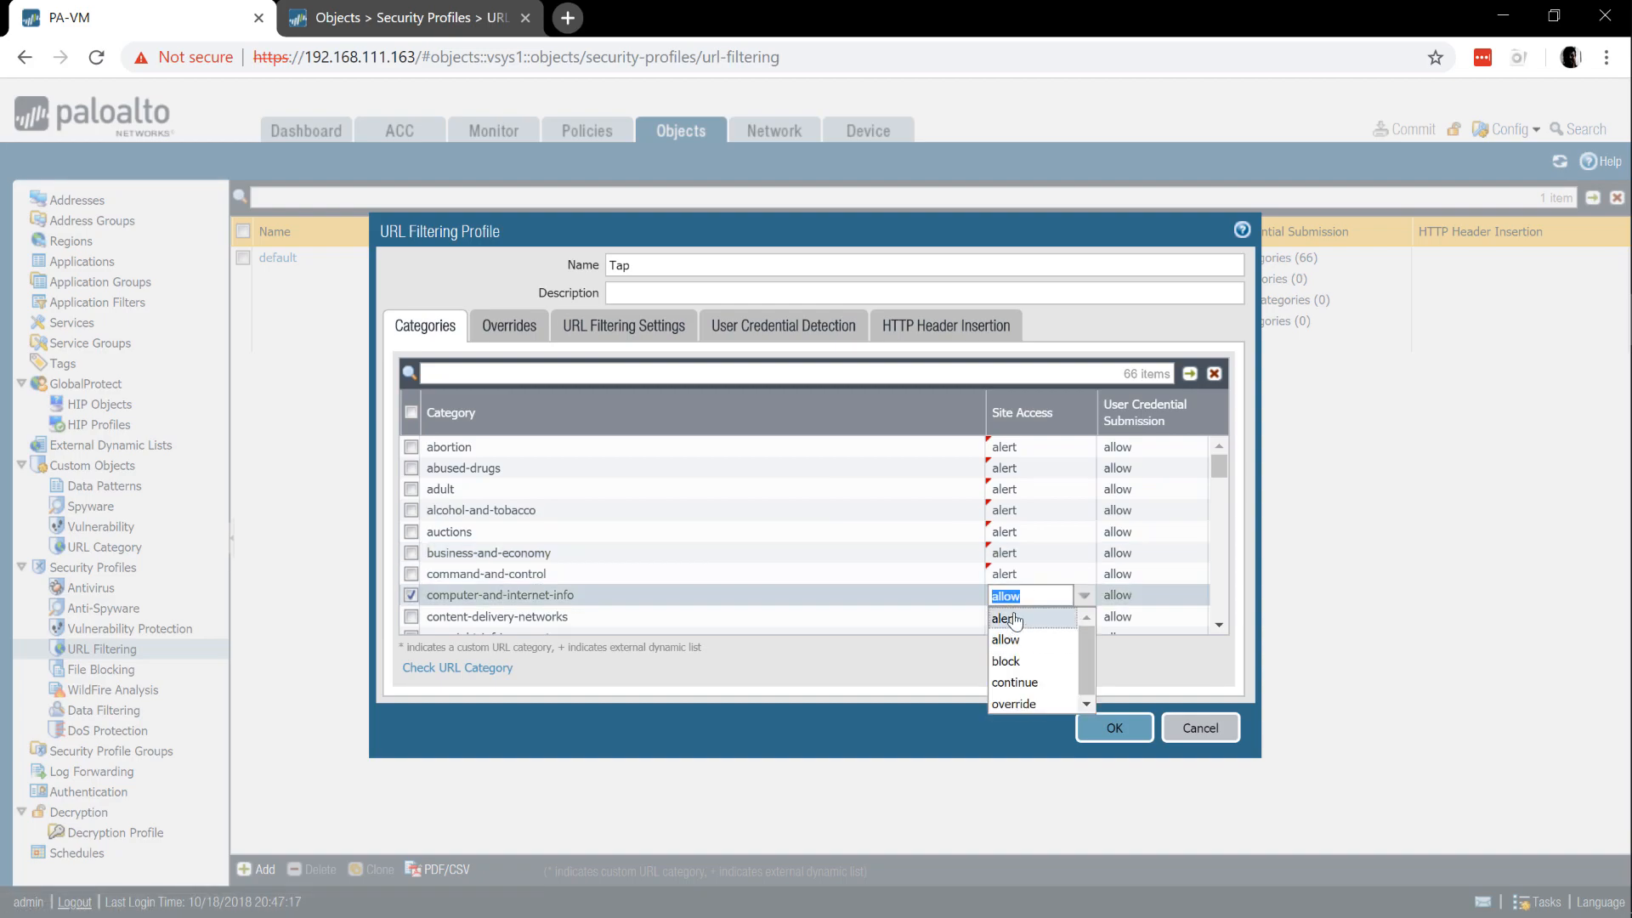
pyautogui.click(1017, 639)
# - Set Site Access to alert for web-based-email, web-advertisements and web-hosting, and save the URL Filtering profile
pyautogui.scroll(-6, 1020, 629)
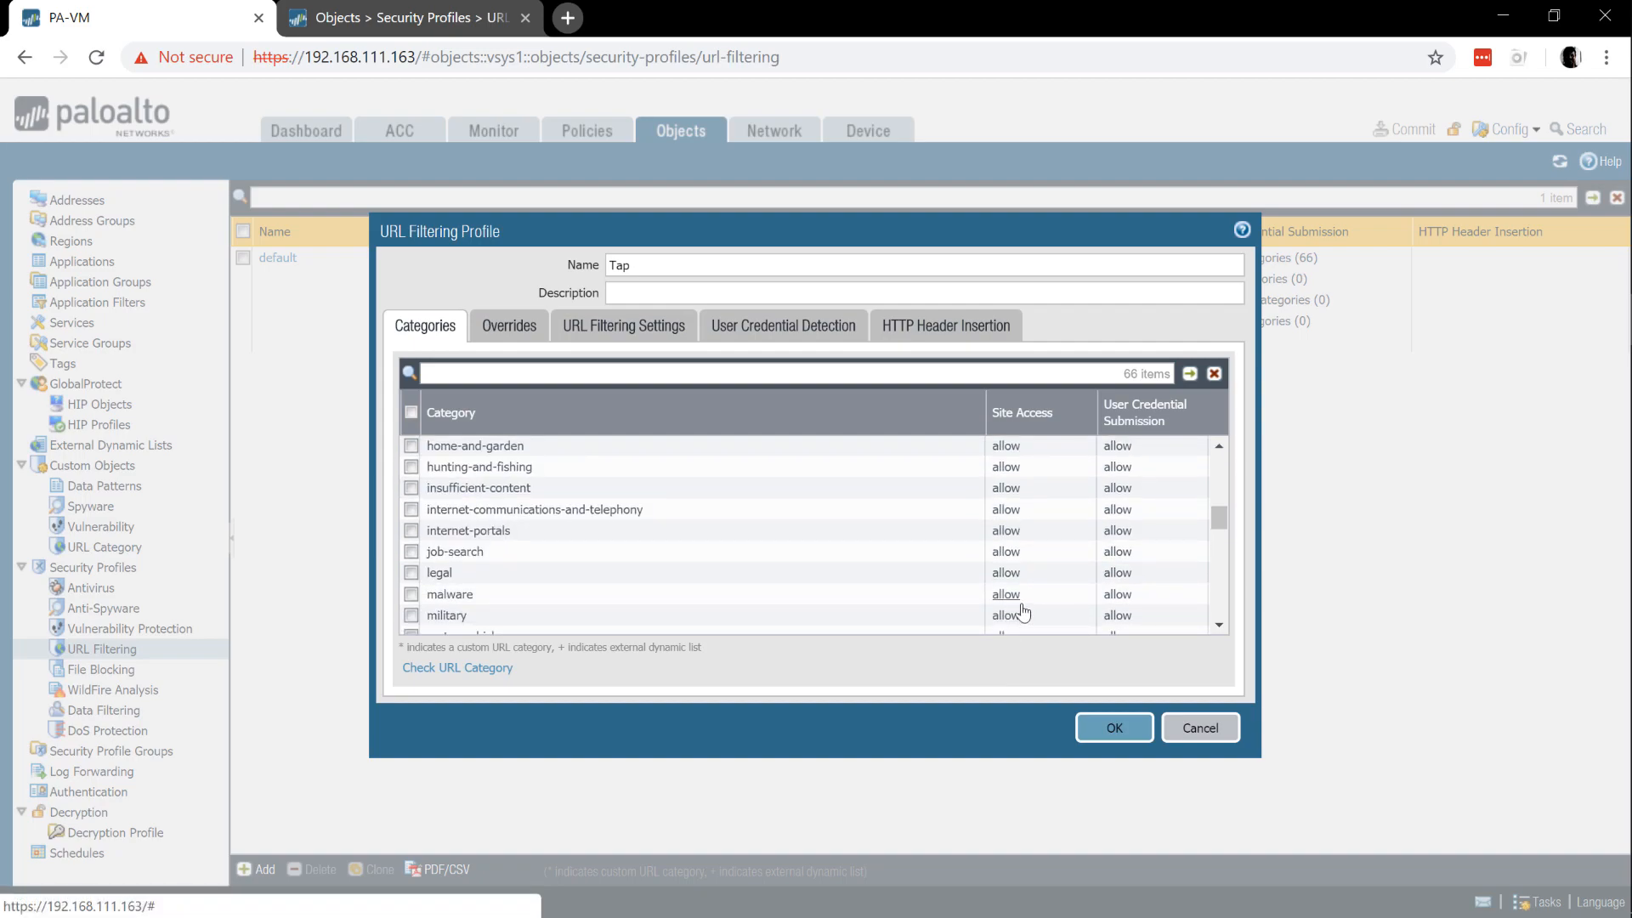
pyautogui.scroll(-6, 1020, 625)
pyautogui.scroll(-5, 1003, 630)
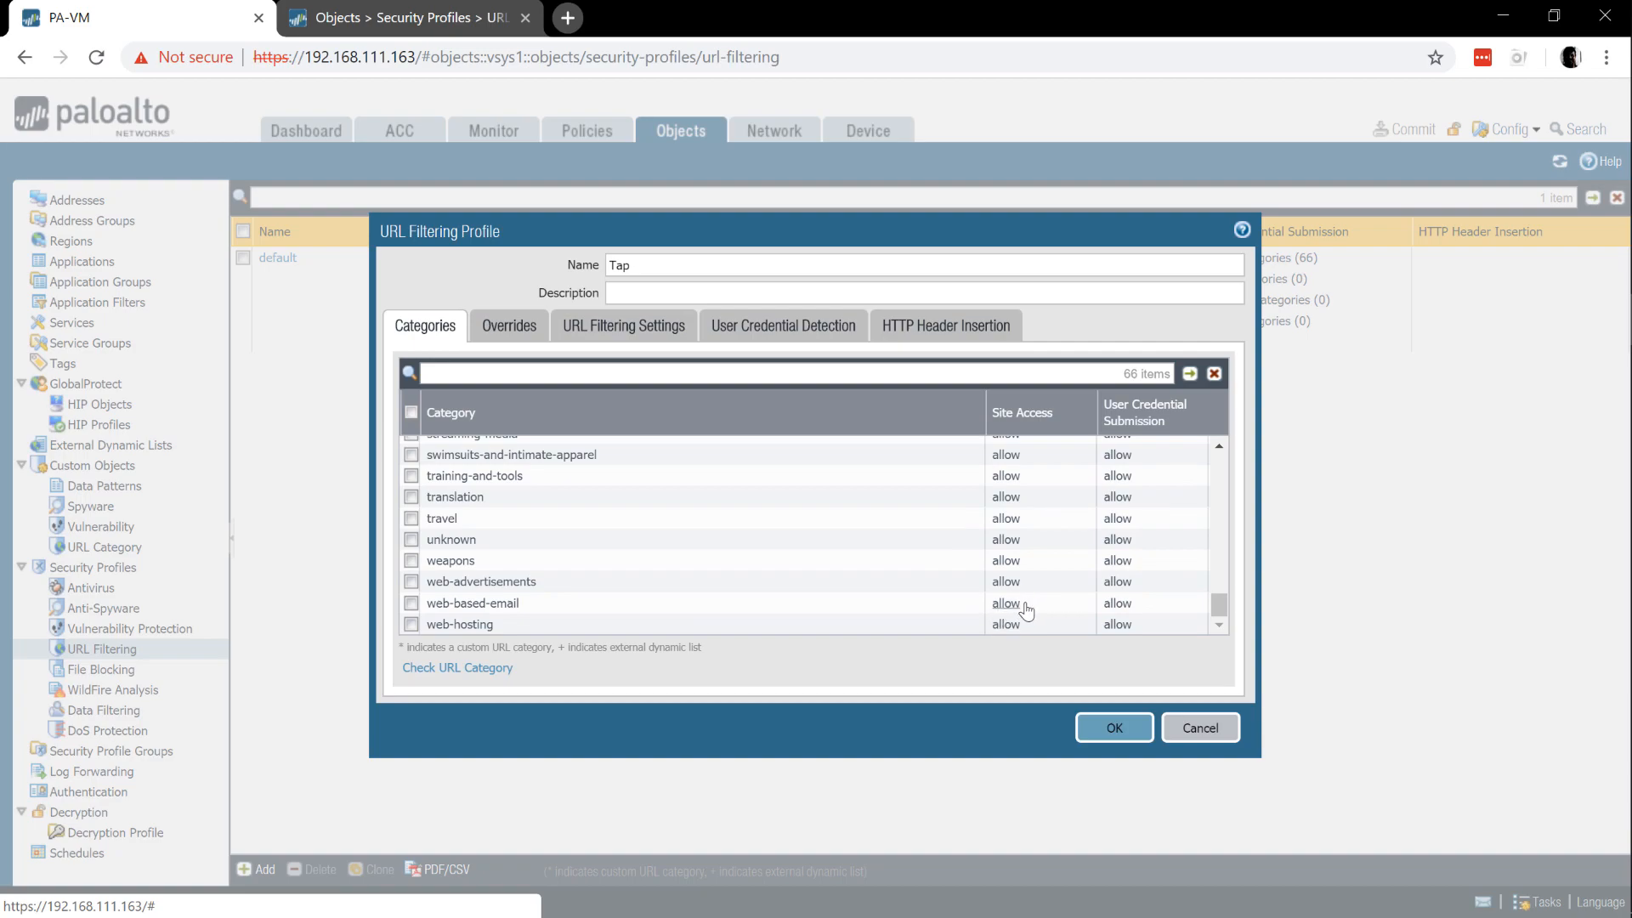
pyautogui.click(1024, 604)
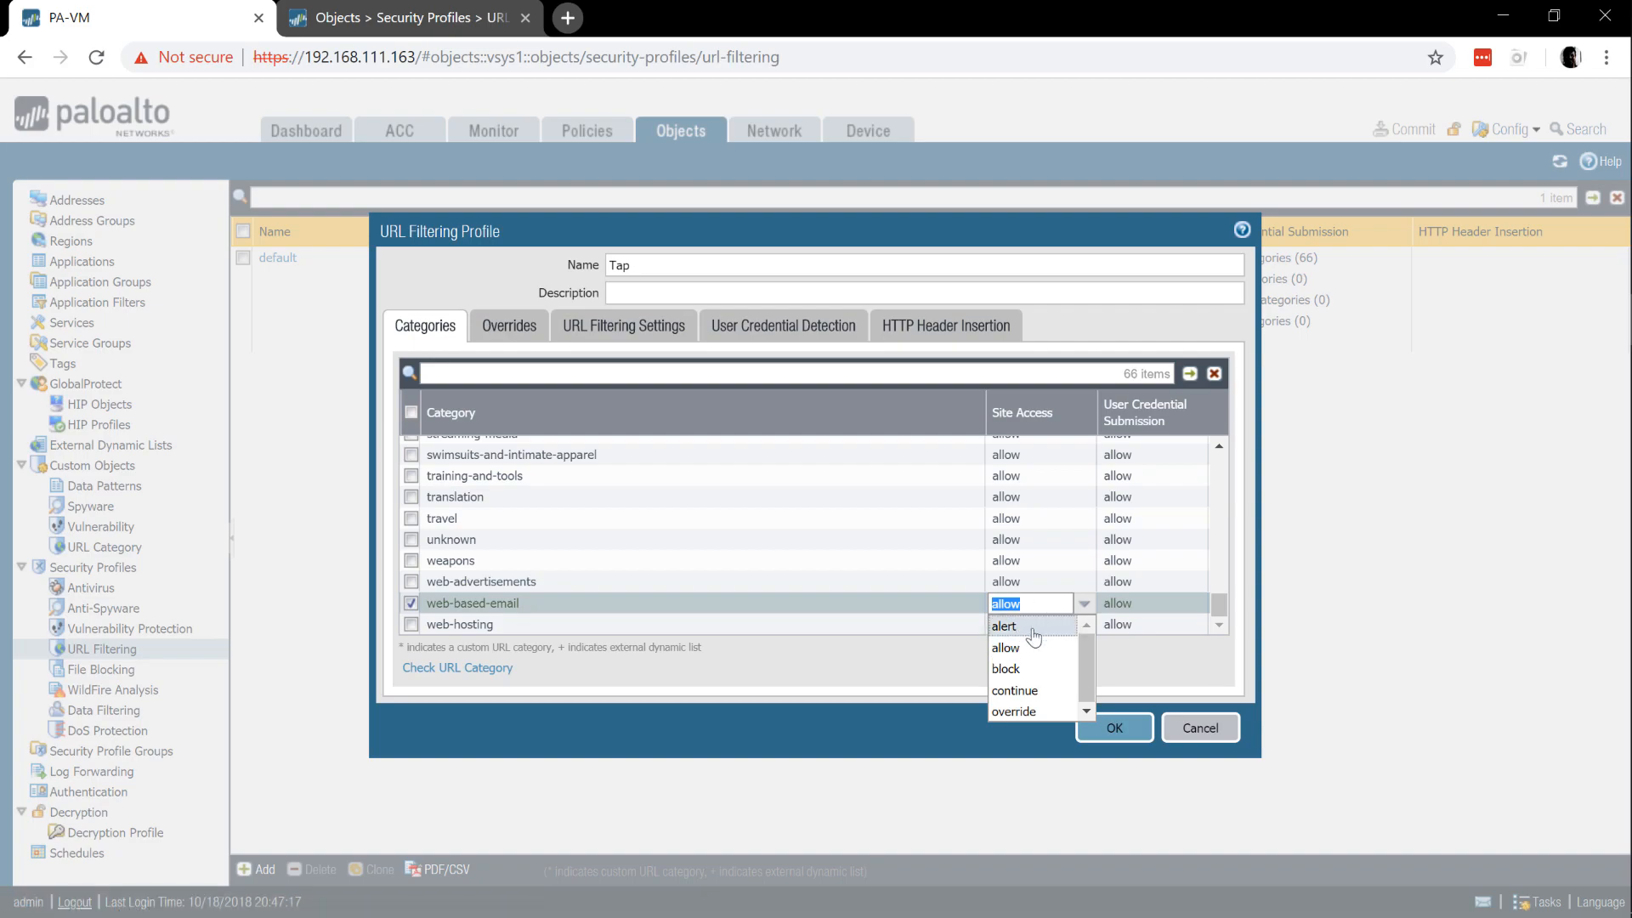
pyautogui.click(1030, 626)
pyautogui.click(1037, 586)
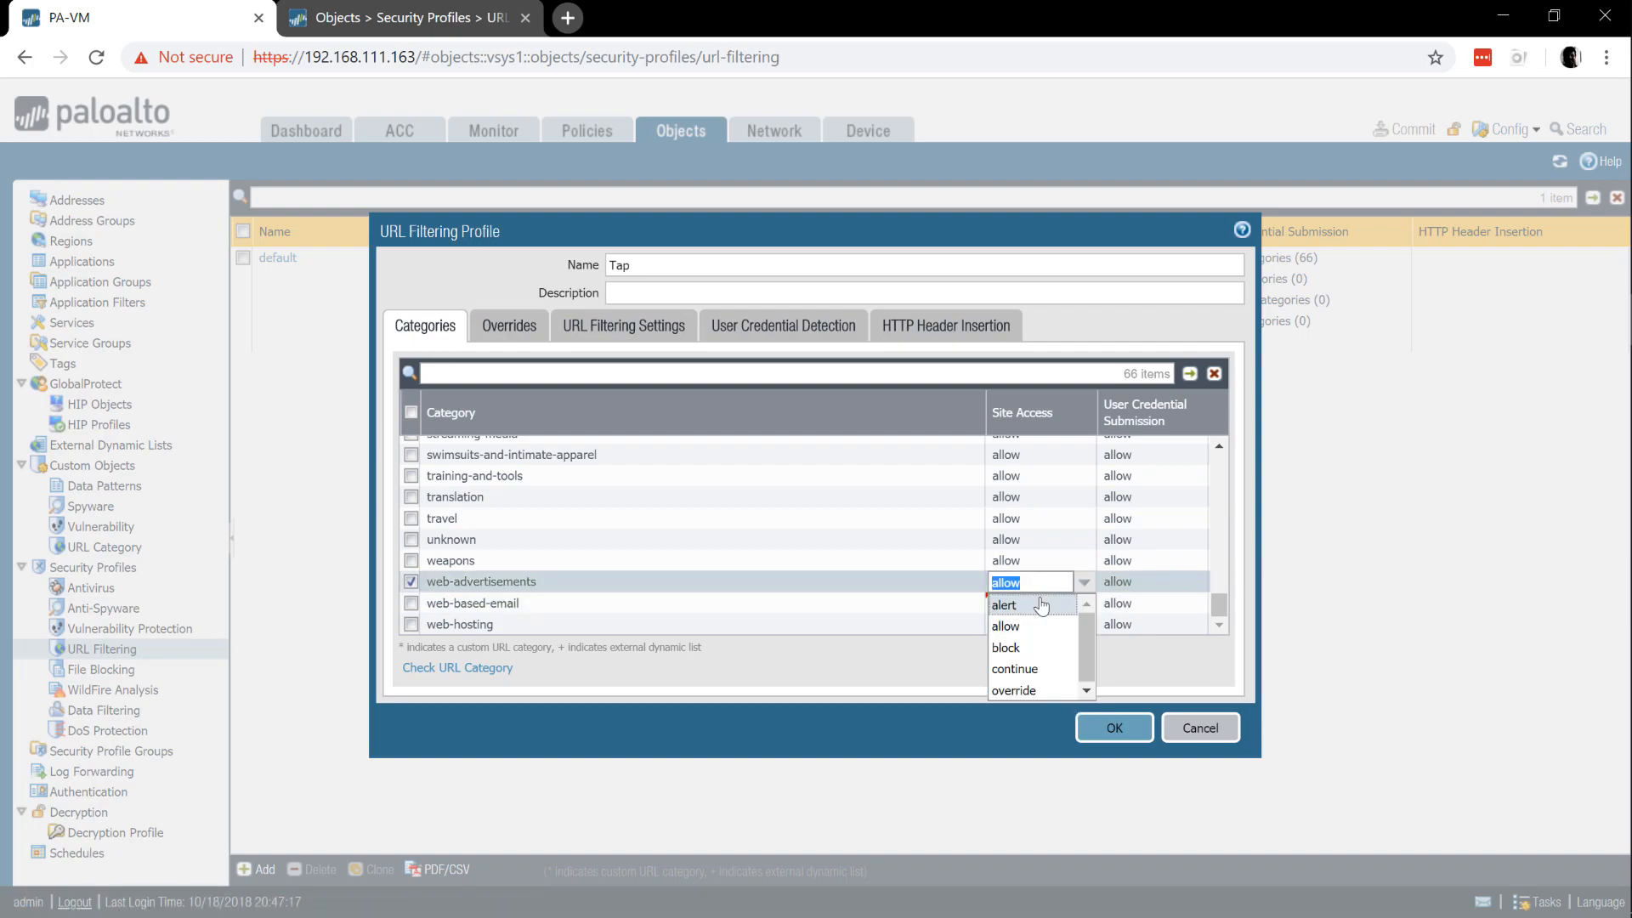
pyautogui.click(1038, 619)
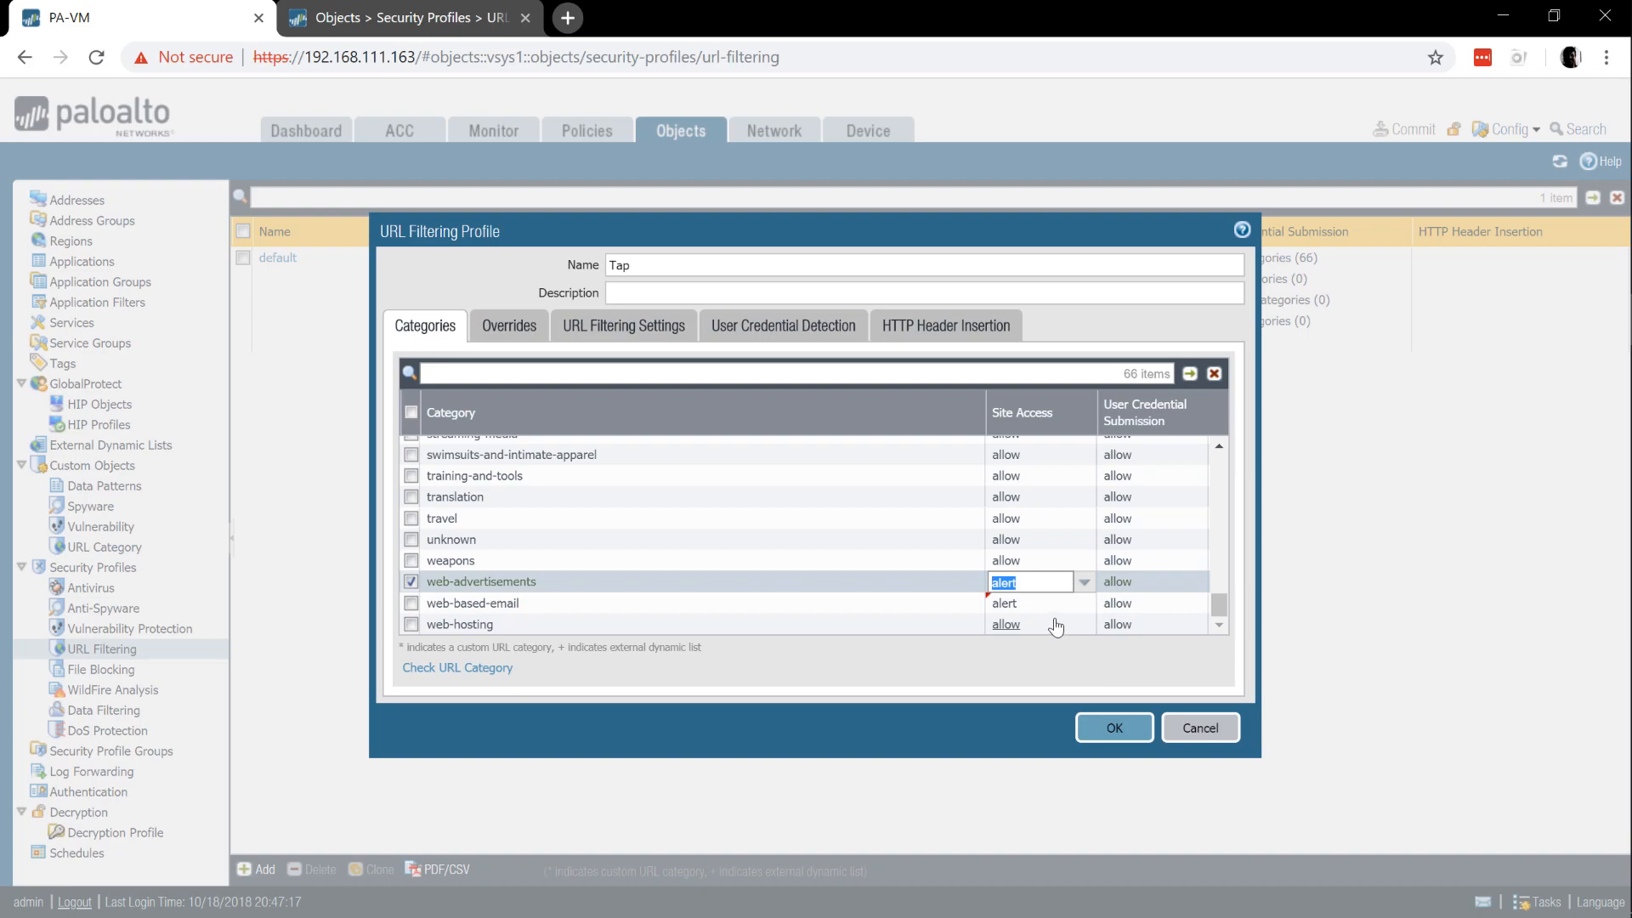
pyautogui.click(1054, 624)
pyautogui.click(1052, 649)
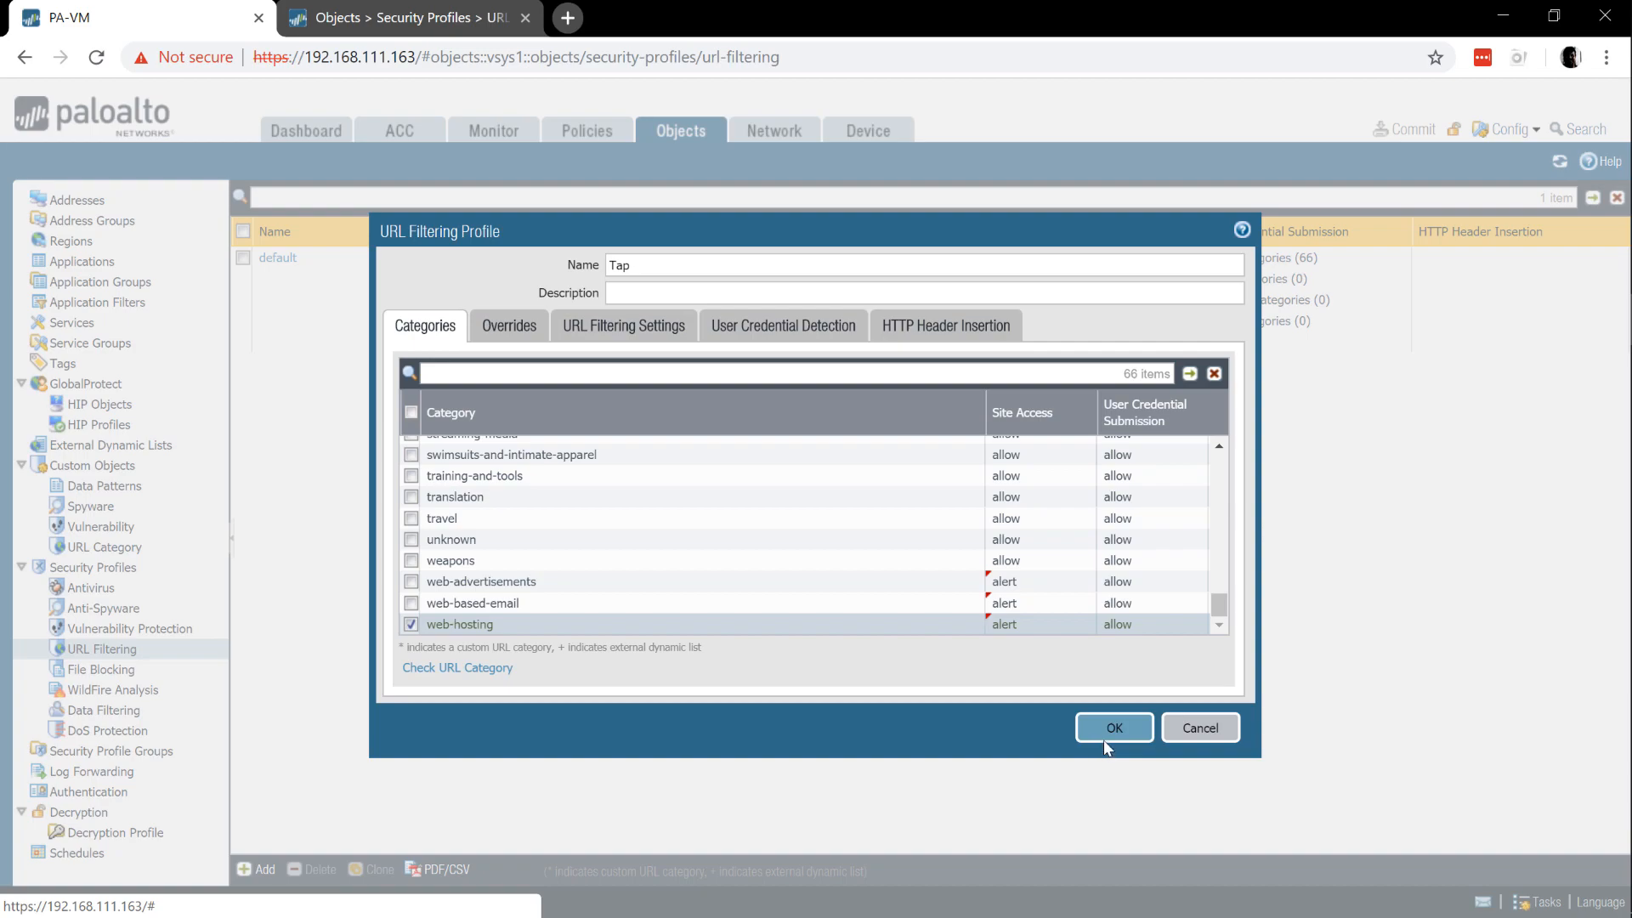
pyautogui.click(1103, 733)
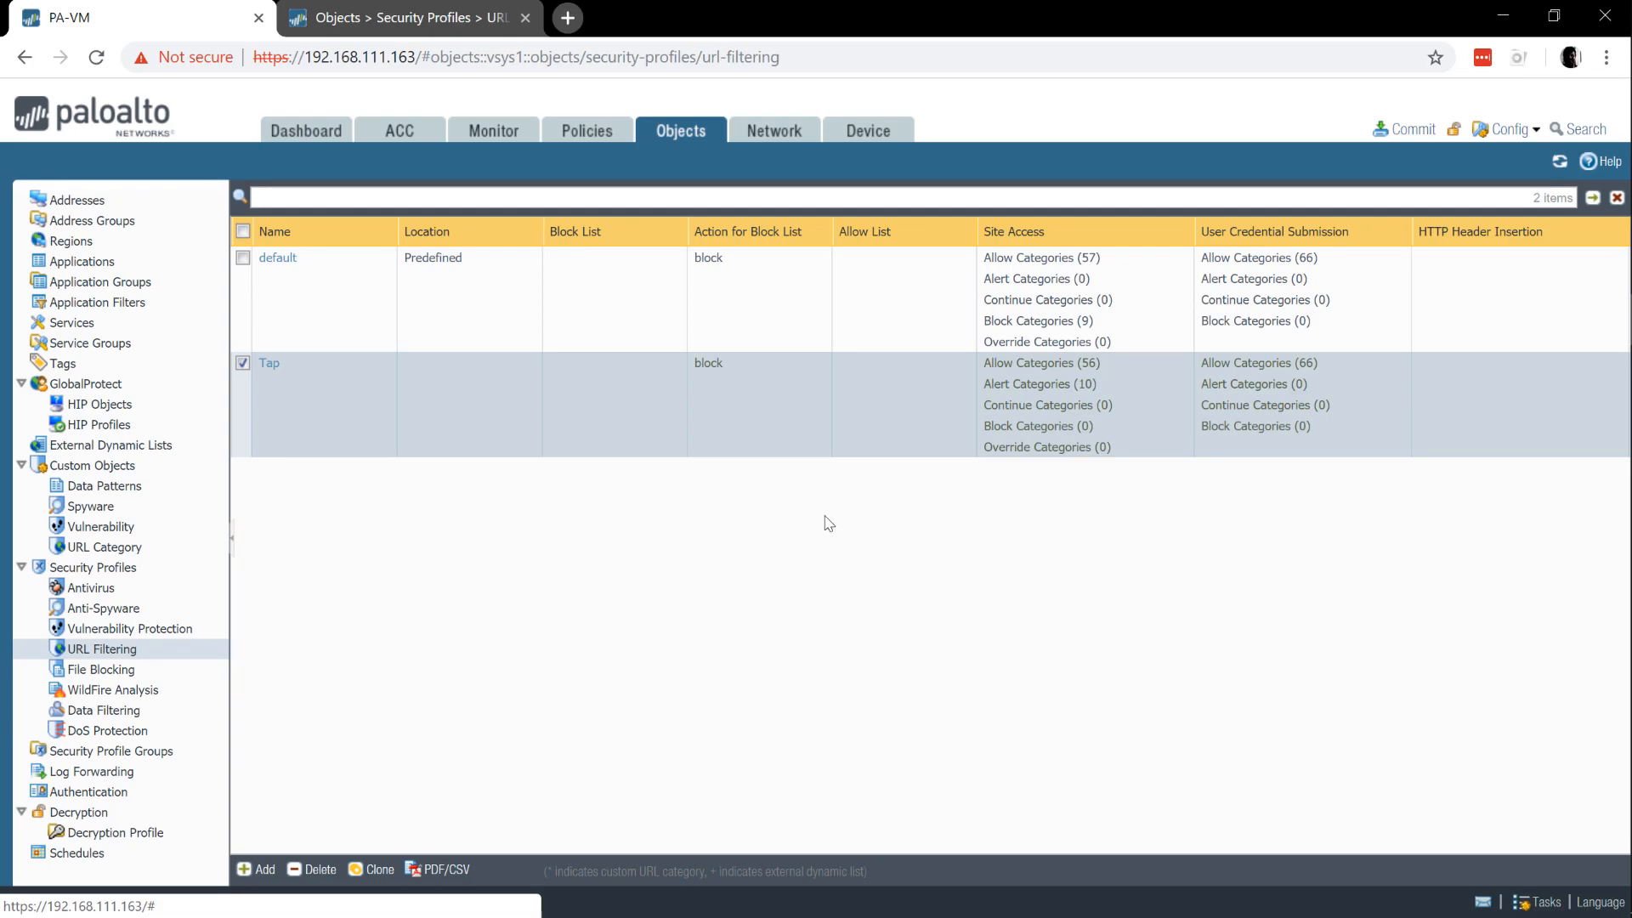
# - Open the actions of the Tap security policy rule and set its Profile Type to Profiles
pyautogui.click(591, 136)
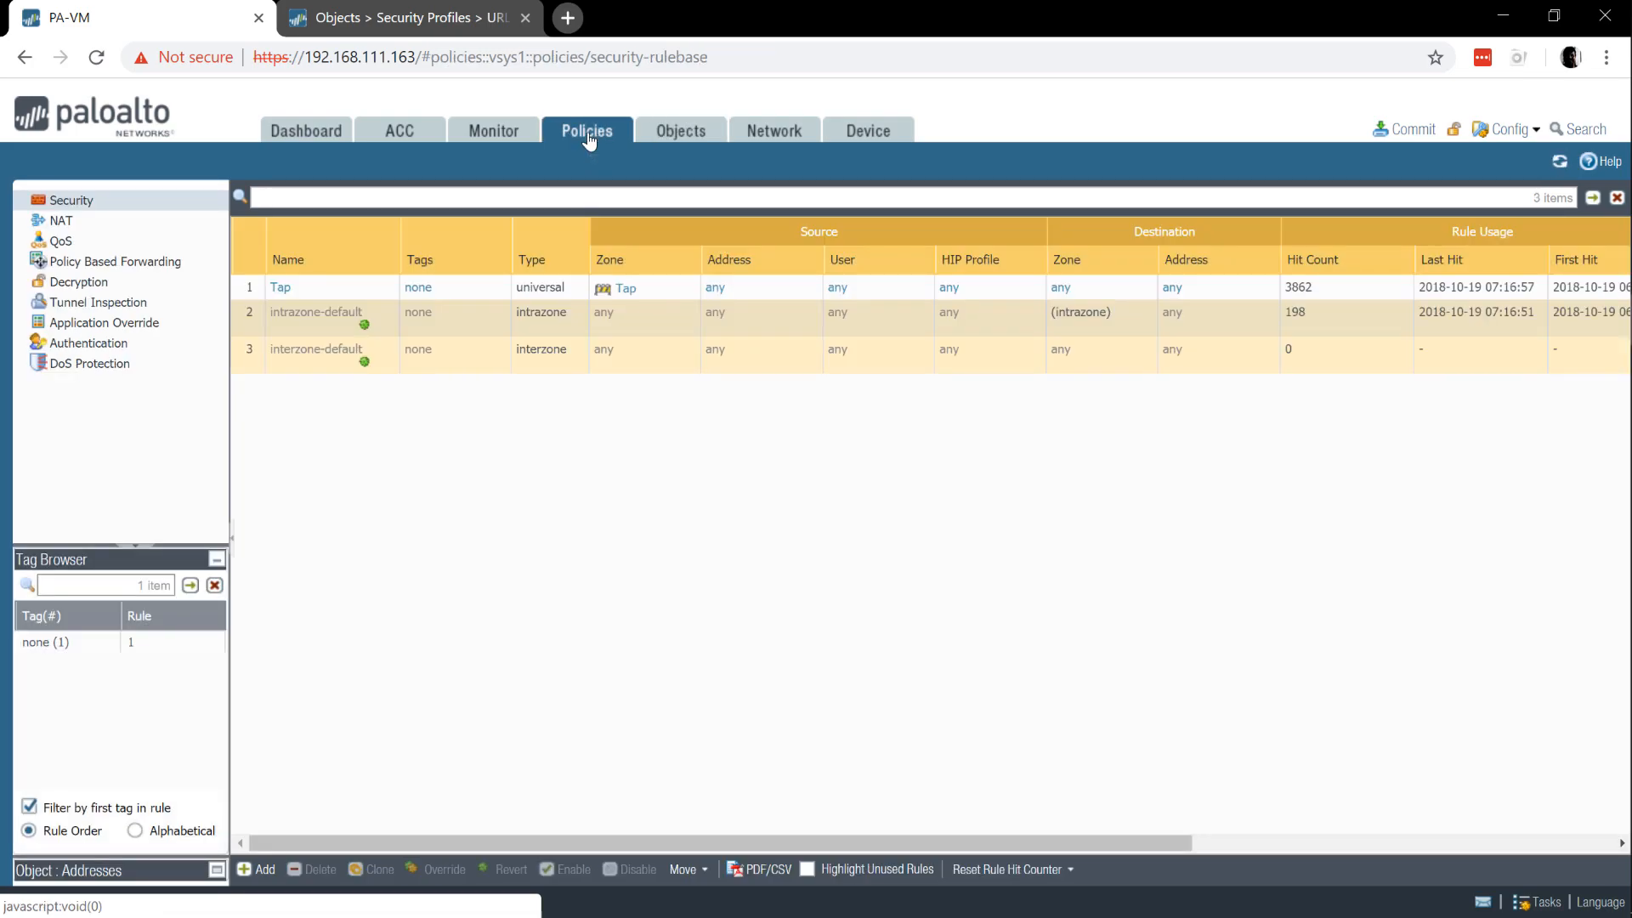
pyautogui.click(279, 288)
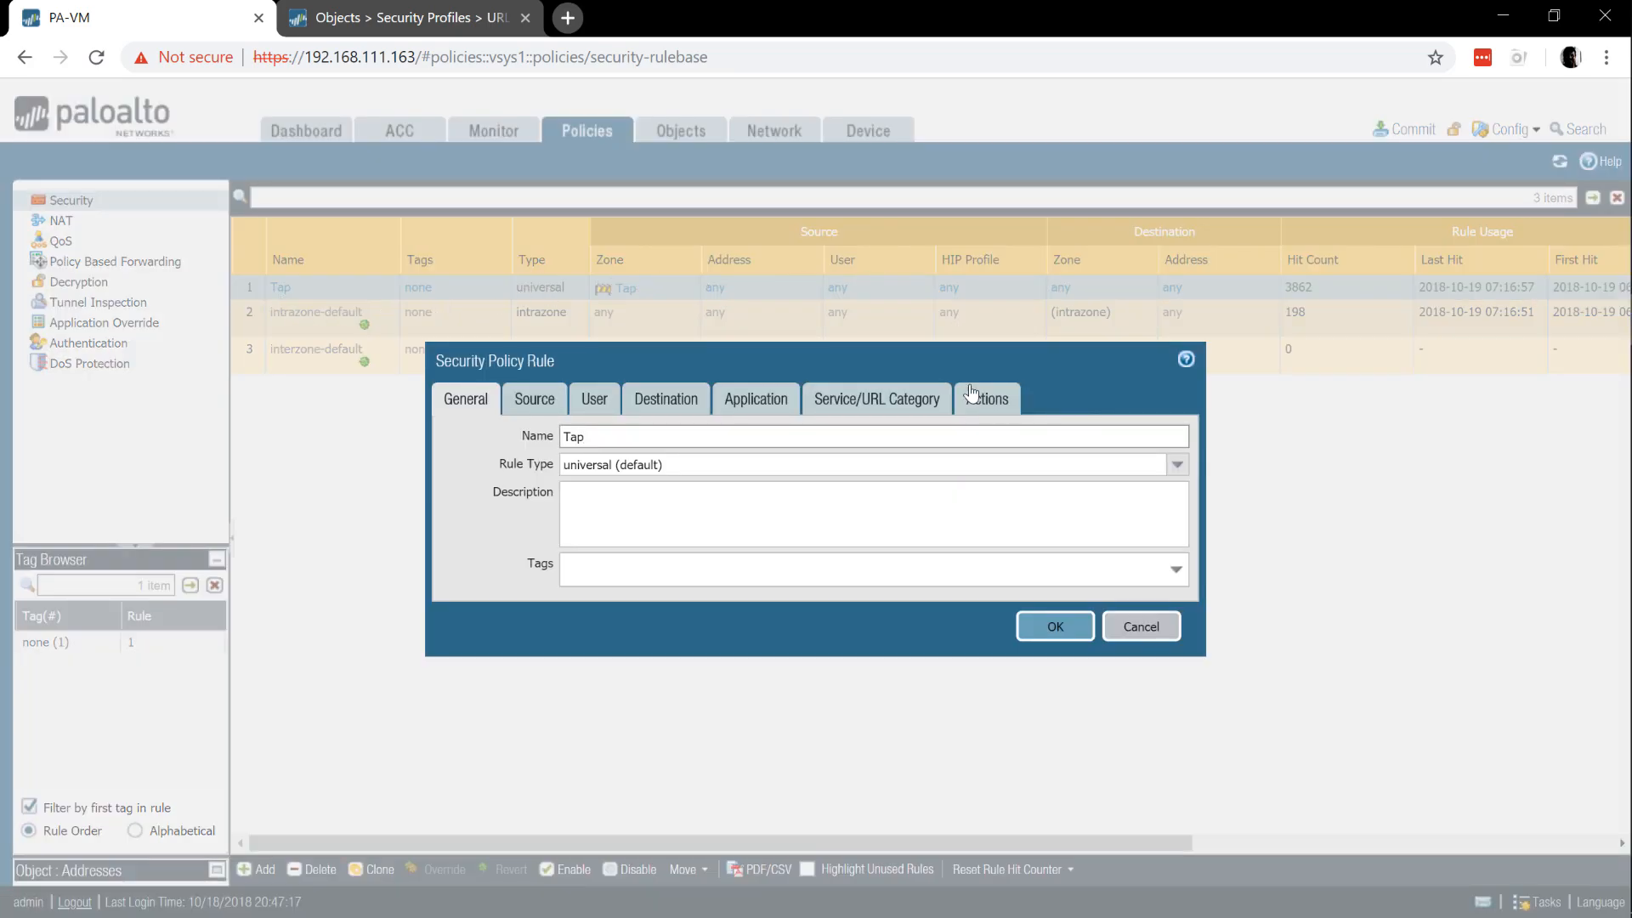
pyautogui.click(977, 400)
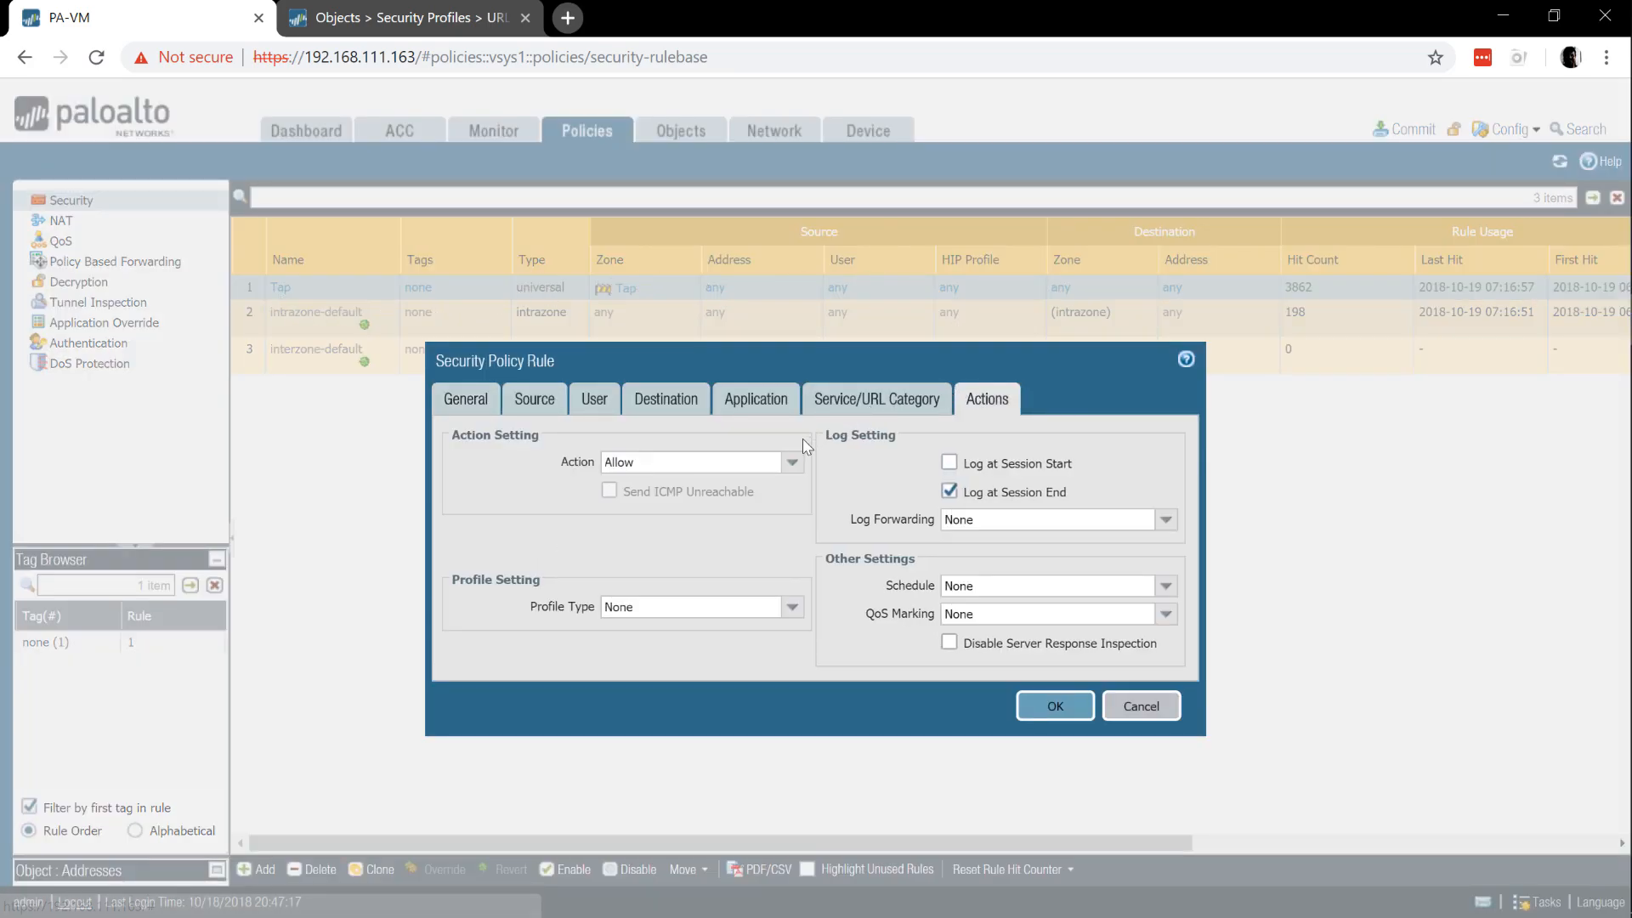
pyautogui.click(789, 615)
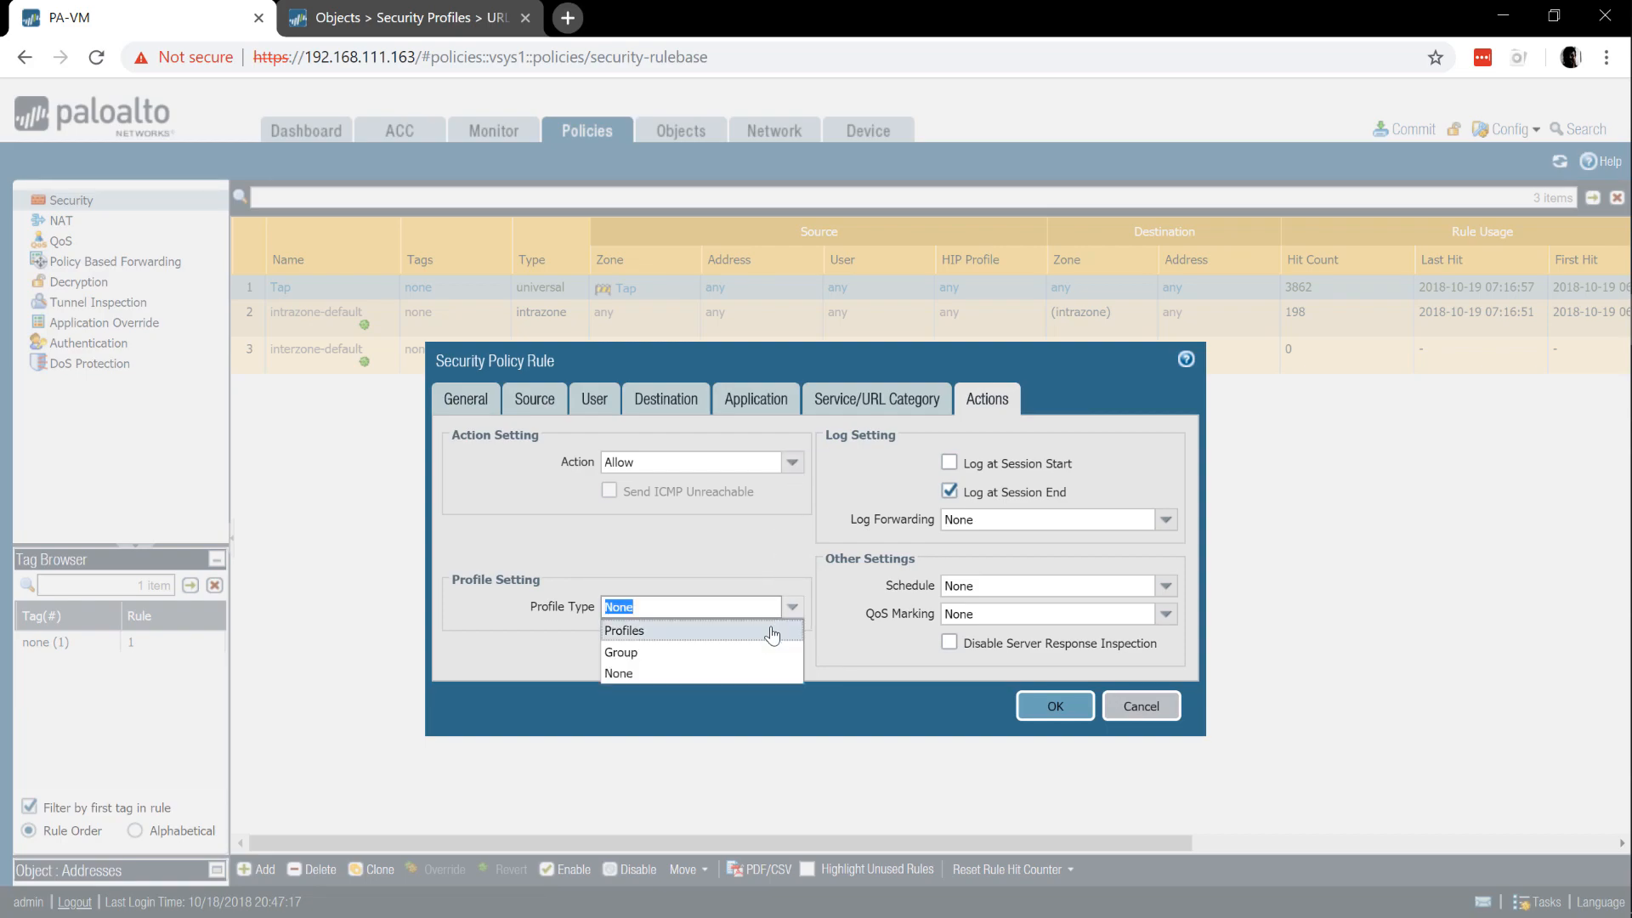
pyautogui.click(753, 653)
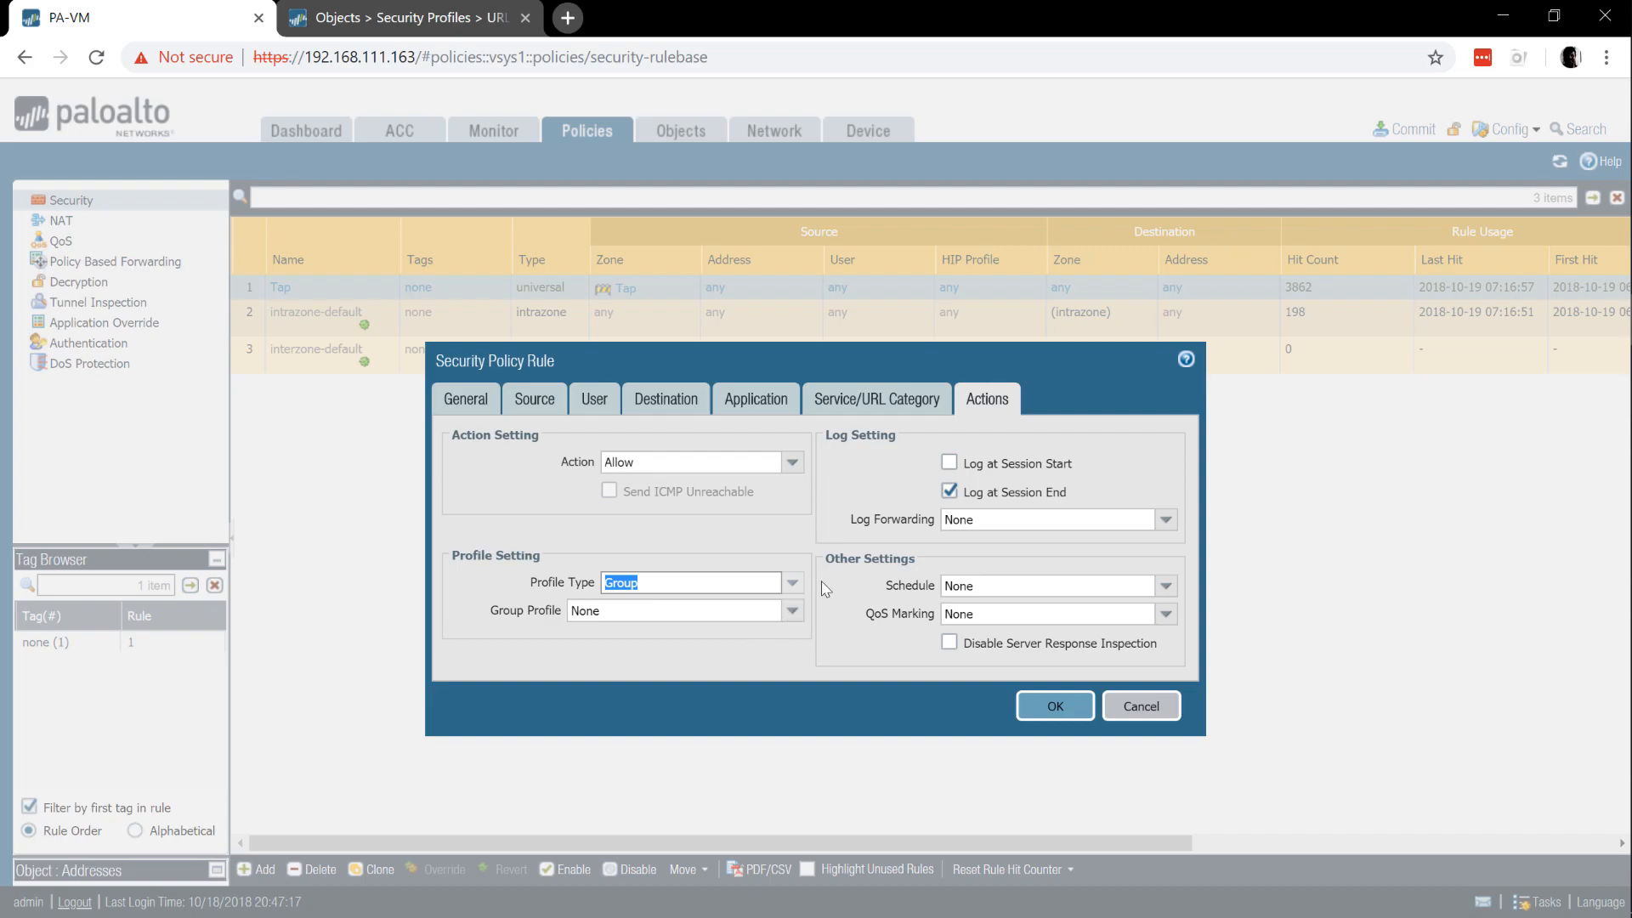
pyautogui.click(792, 583)
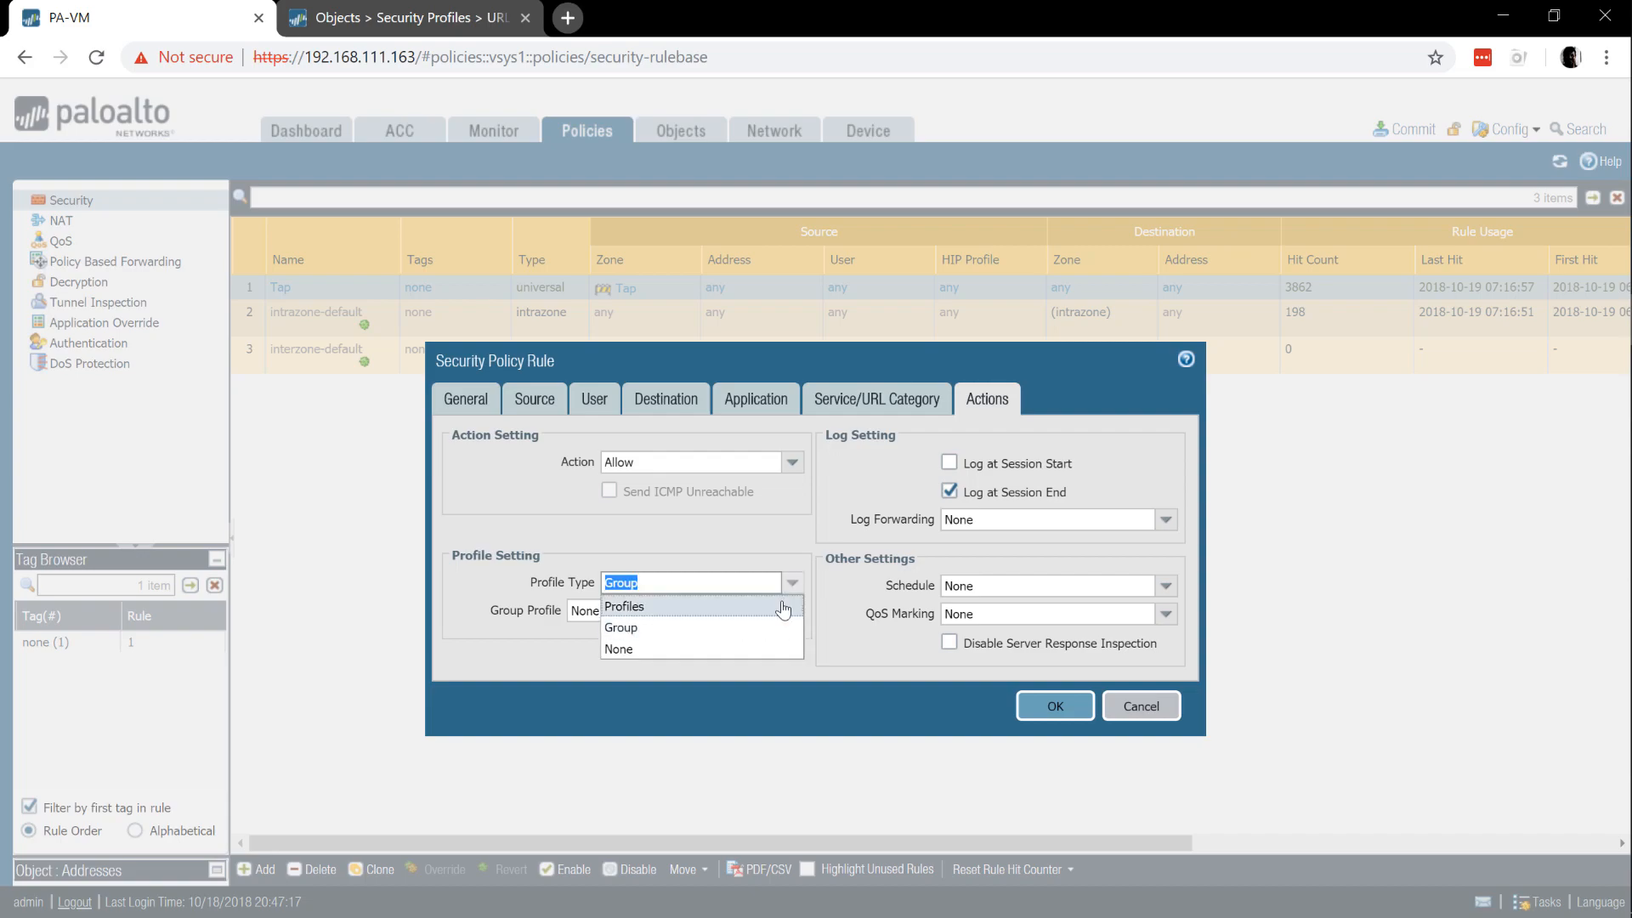
pyautogui.click(783, 607)
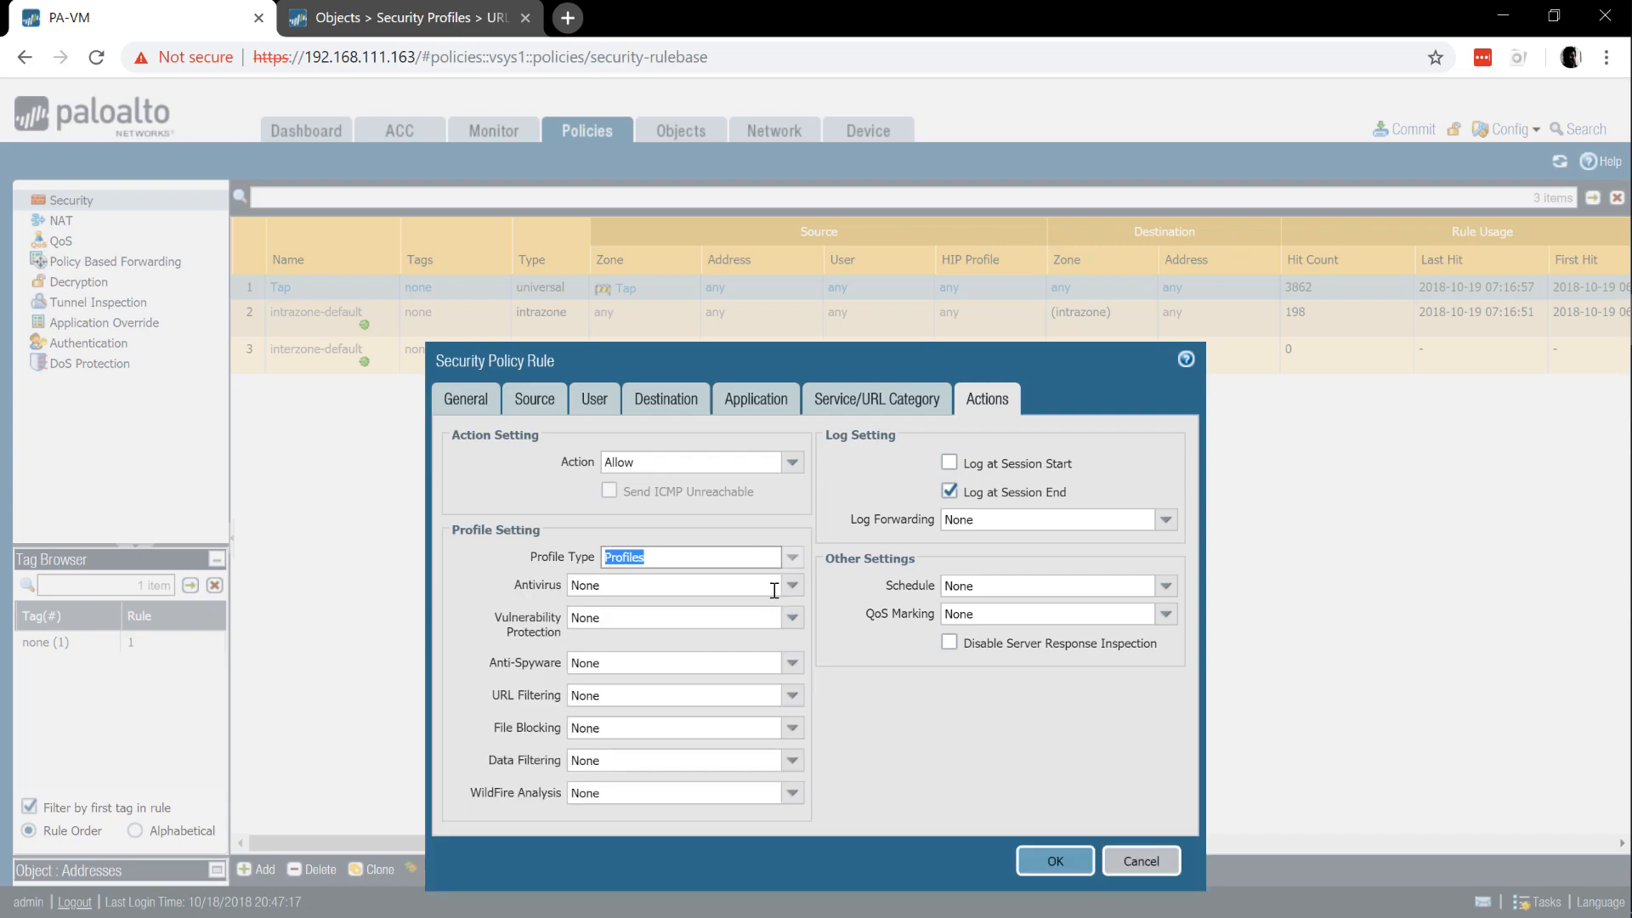
# - Assign the Tap URL Filtering profile to the Tap security rule and save the rule
pyautogui.click(790, 696)
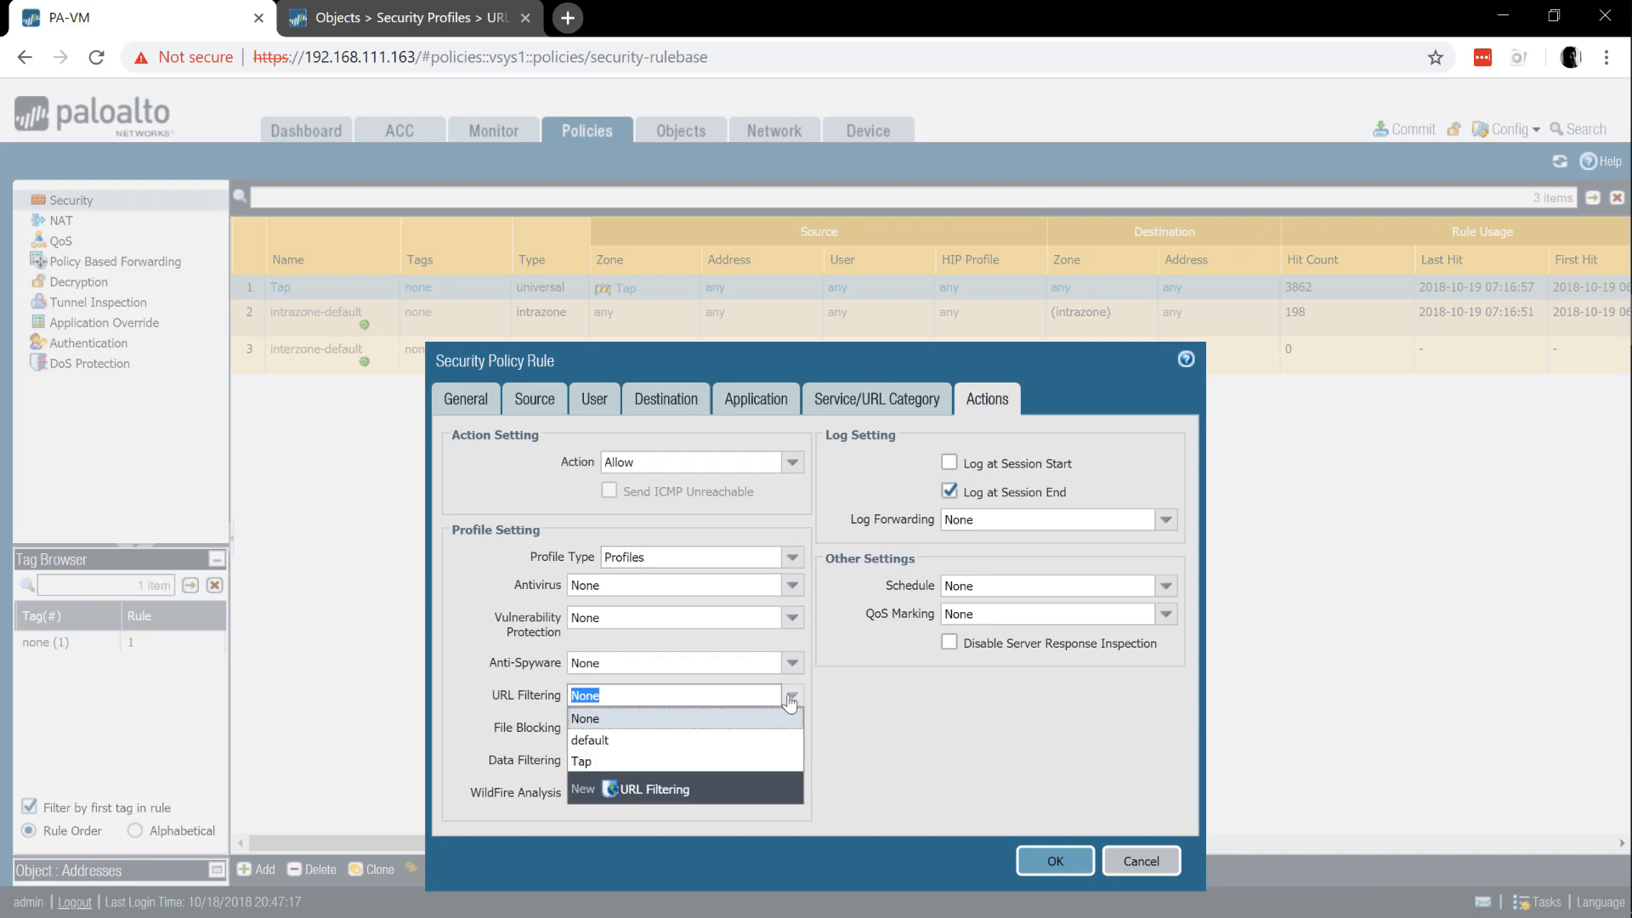
pyautogui.click(734, 762)
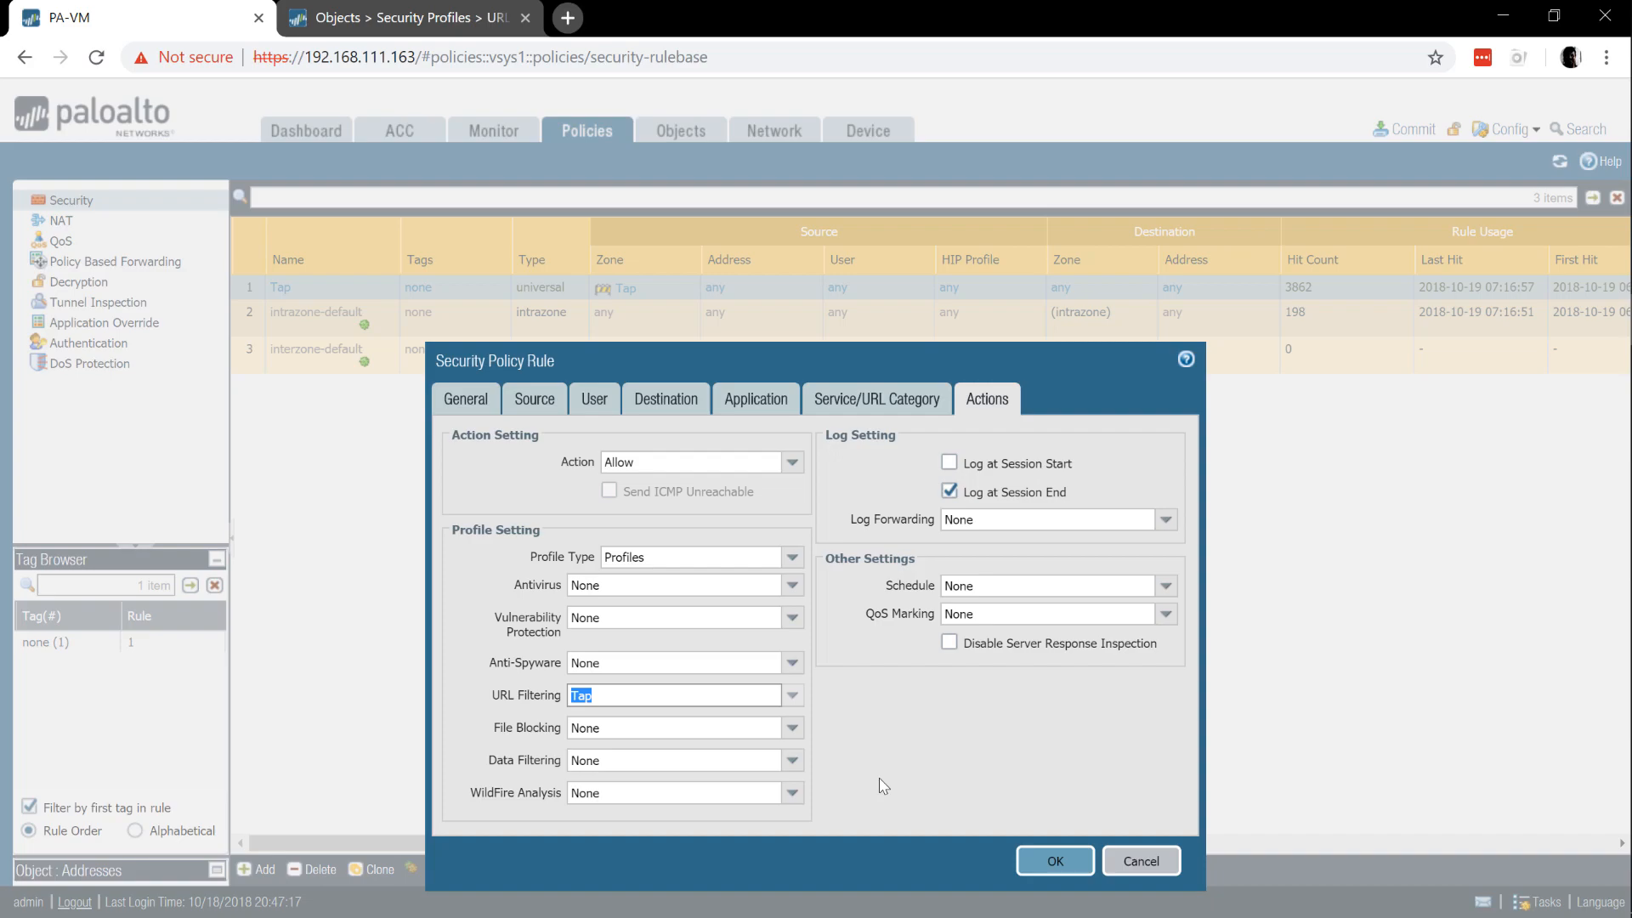
pyautogui.click(1055, 861)
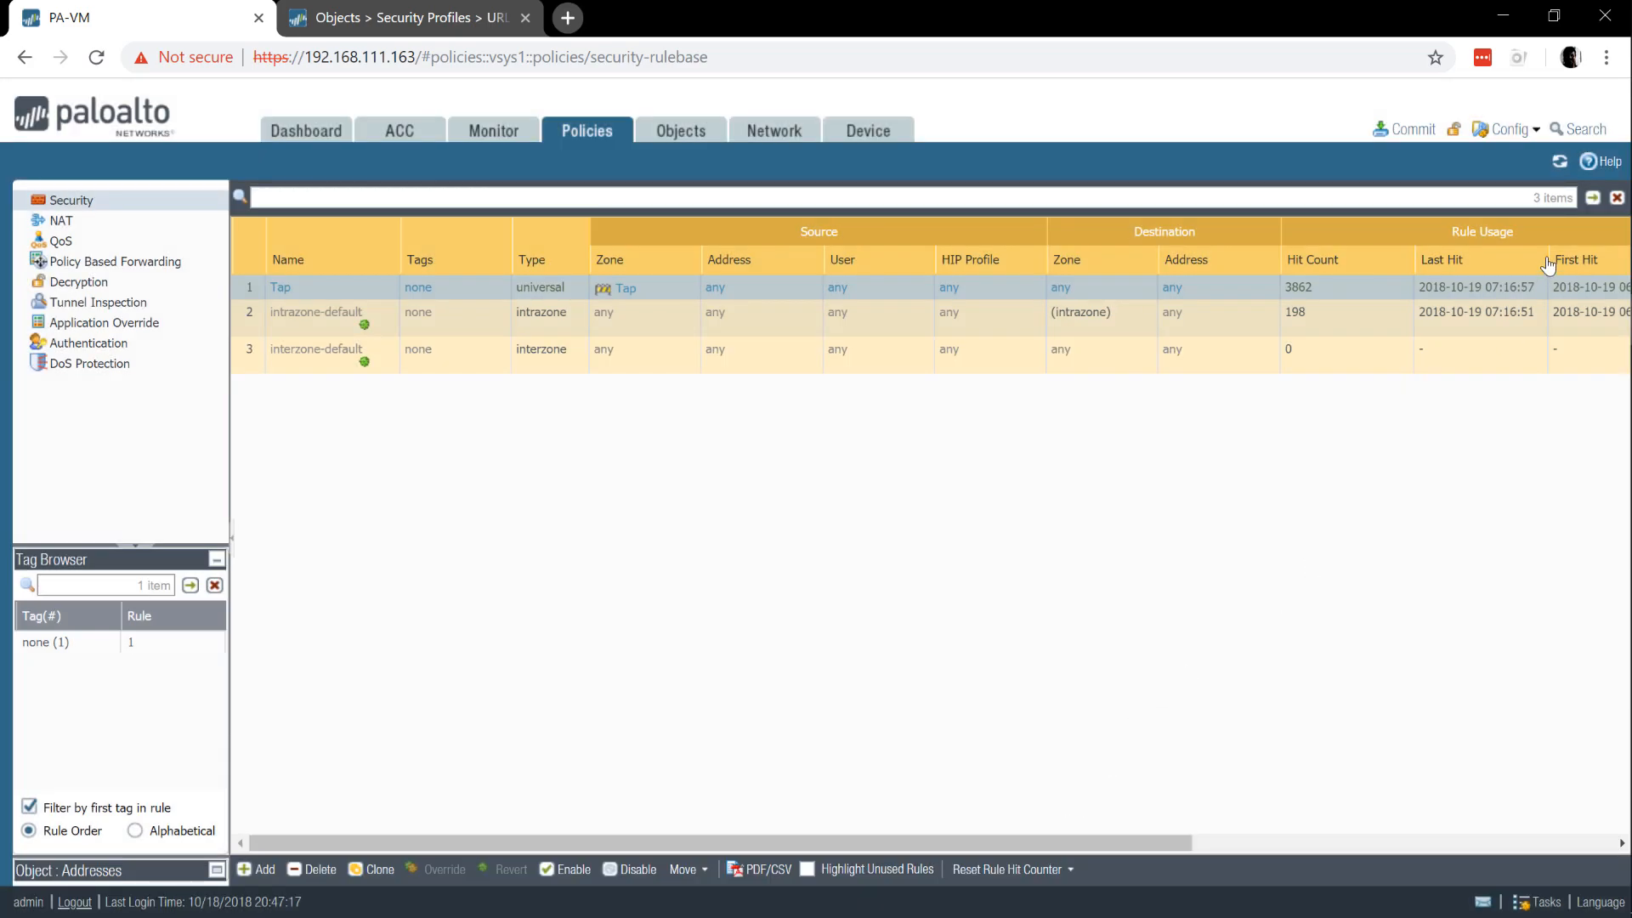
# - Commit the configuration changes to the firewall and close the commit status
pyautogui.click(1405, 130)
pyautogui.click(1024, 751)
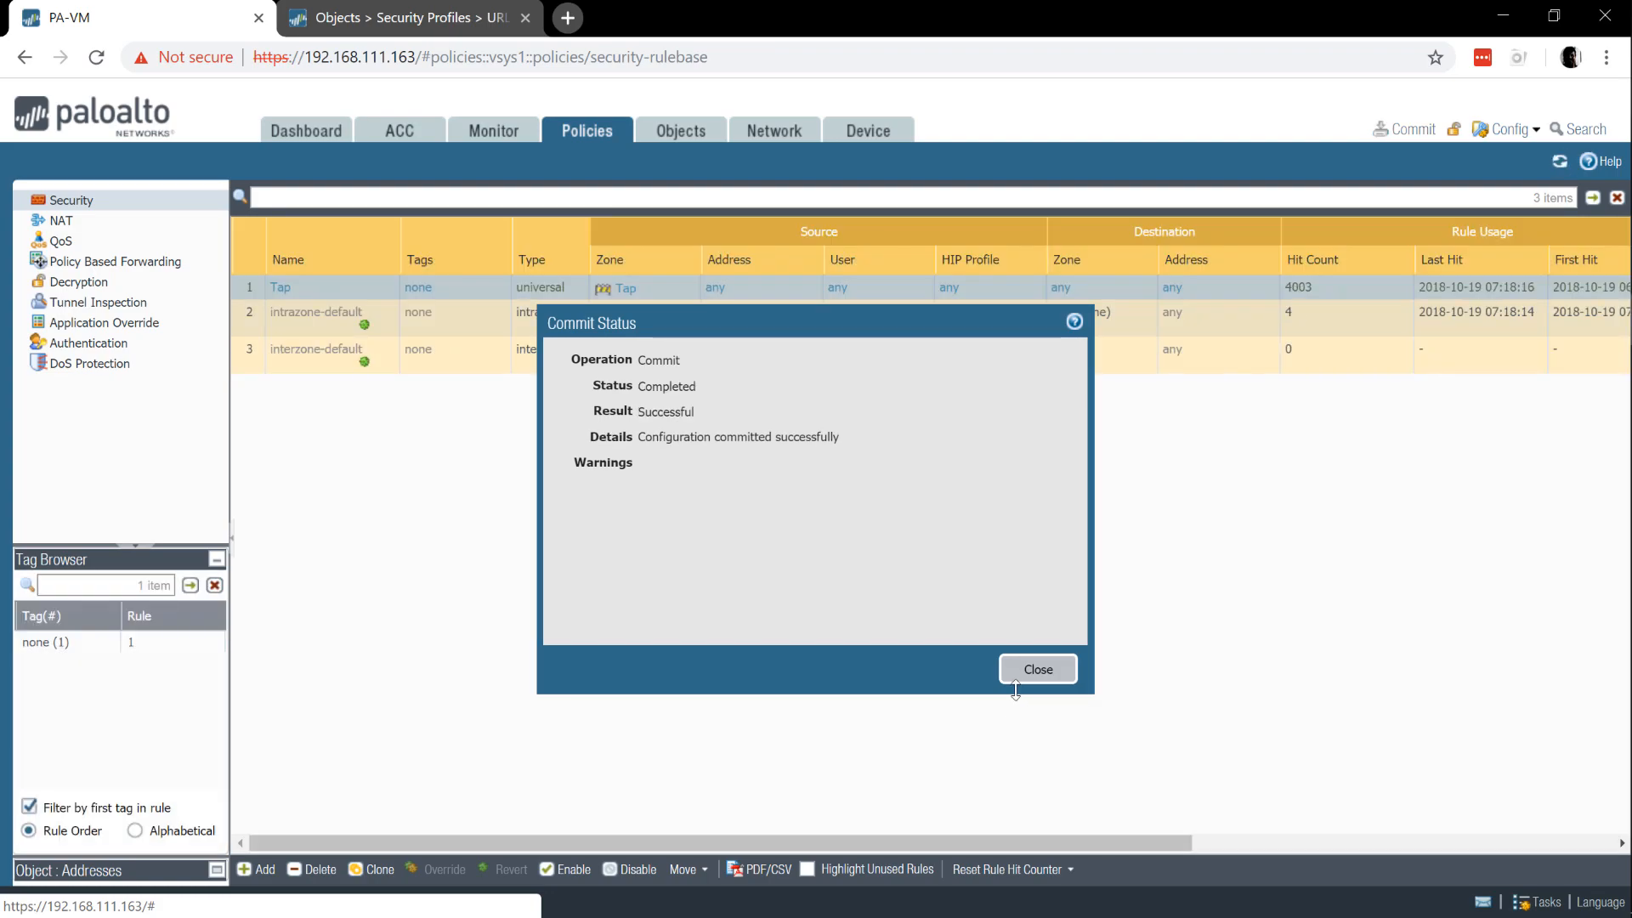
pyautogui.click(1033, 670)
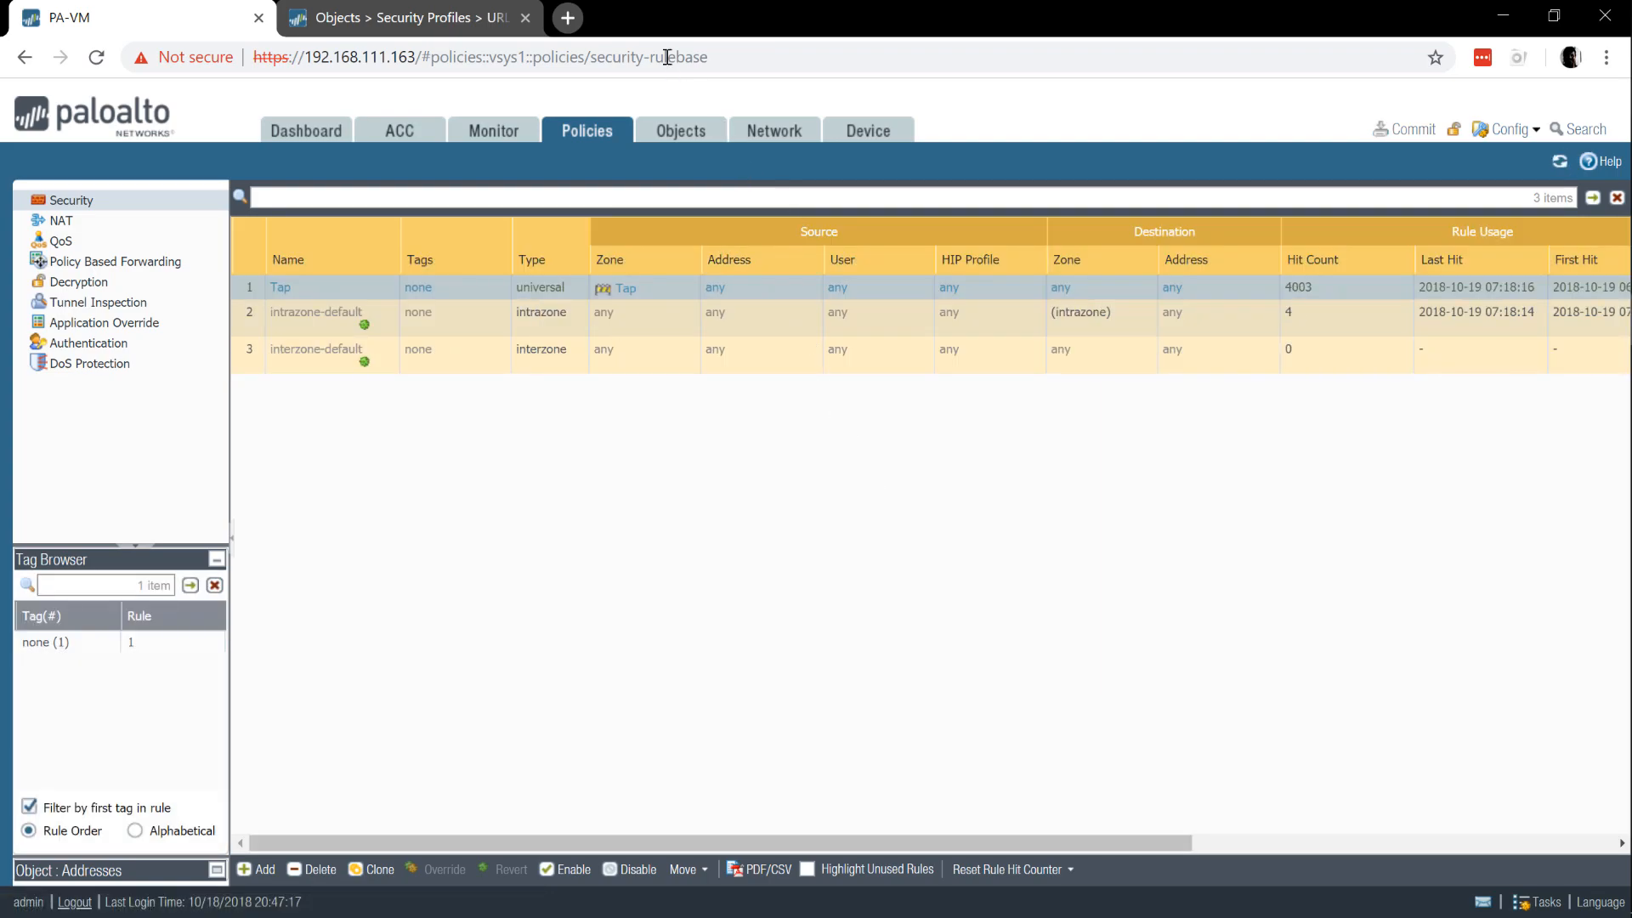
# - Load msn.com in a new browser tab to generate web traffic
pyautogui.click(568, 18)
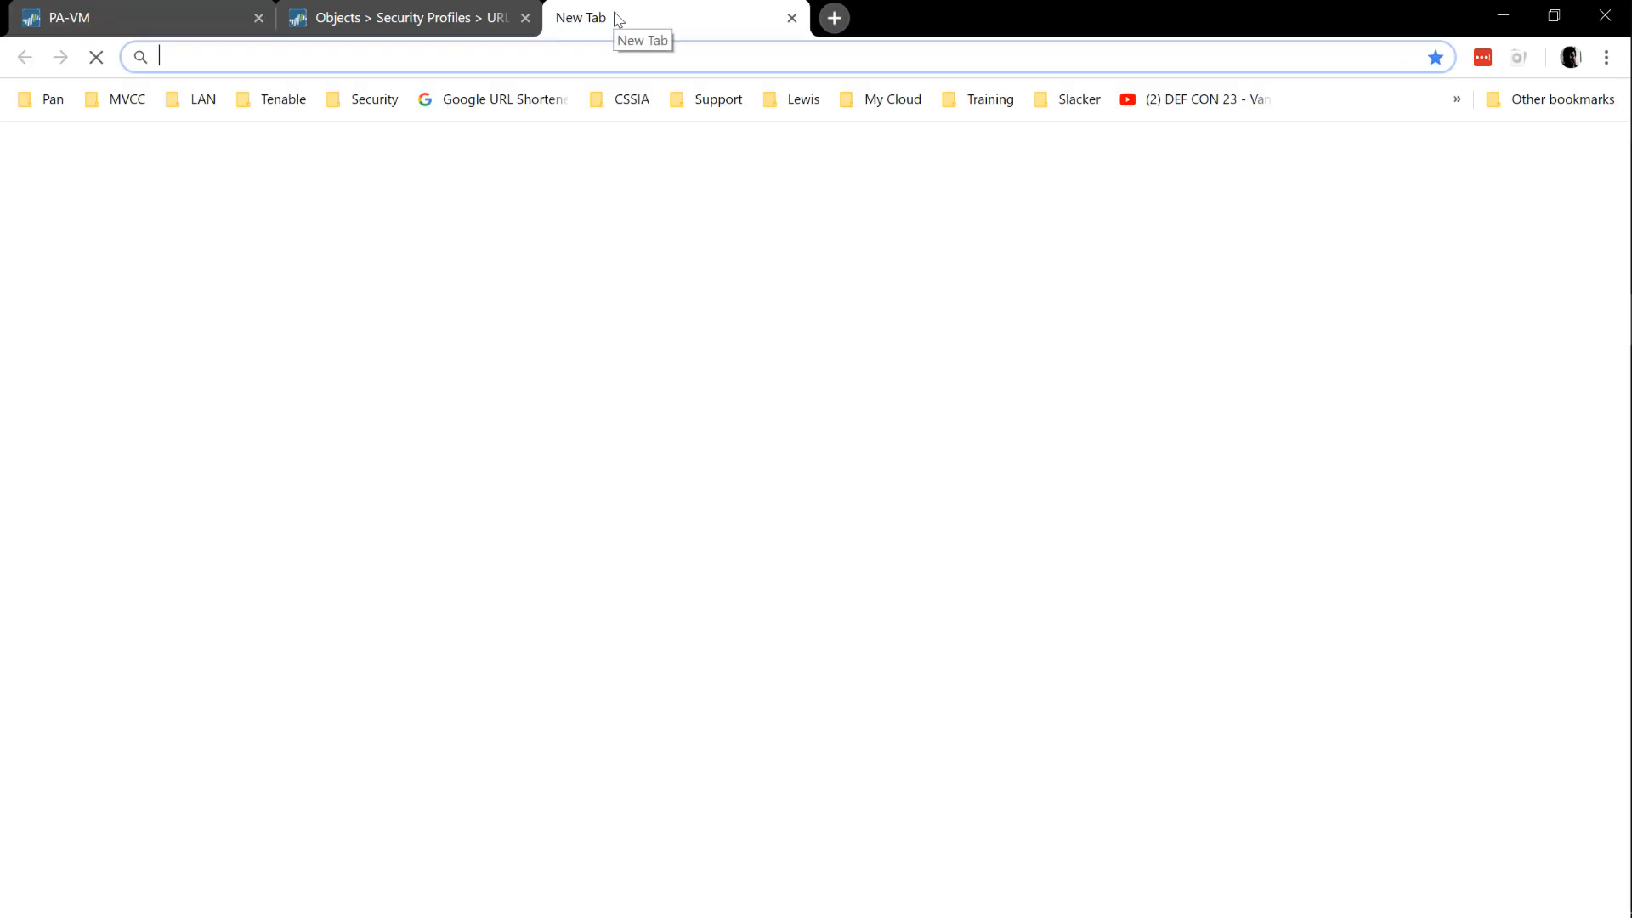
pyautogui.write('msn')
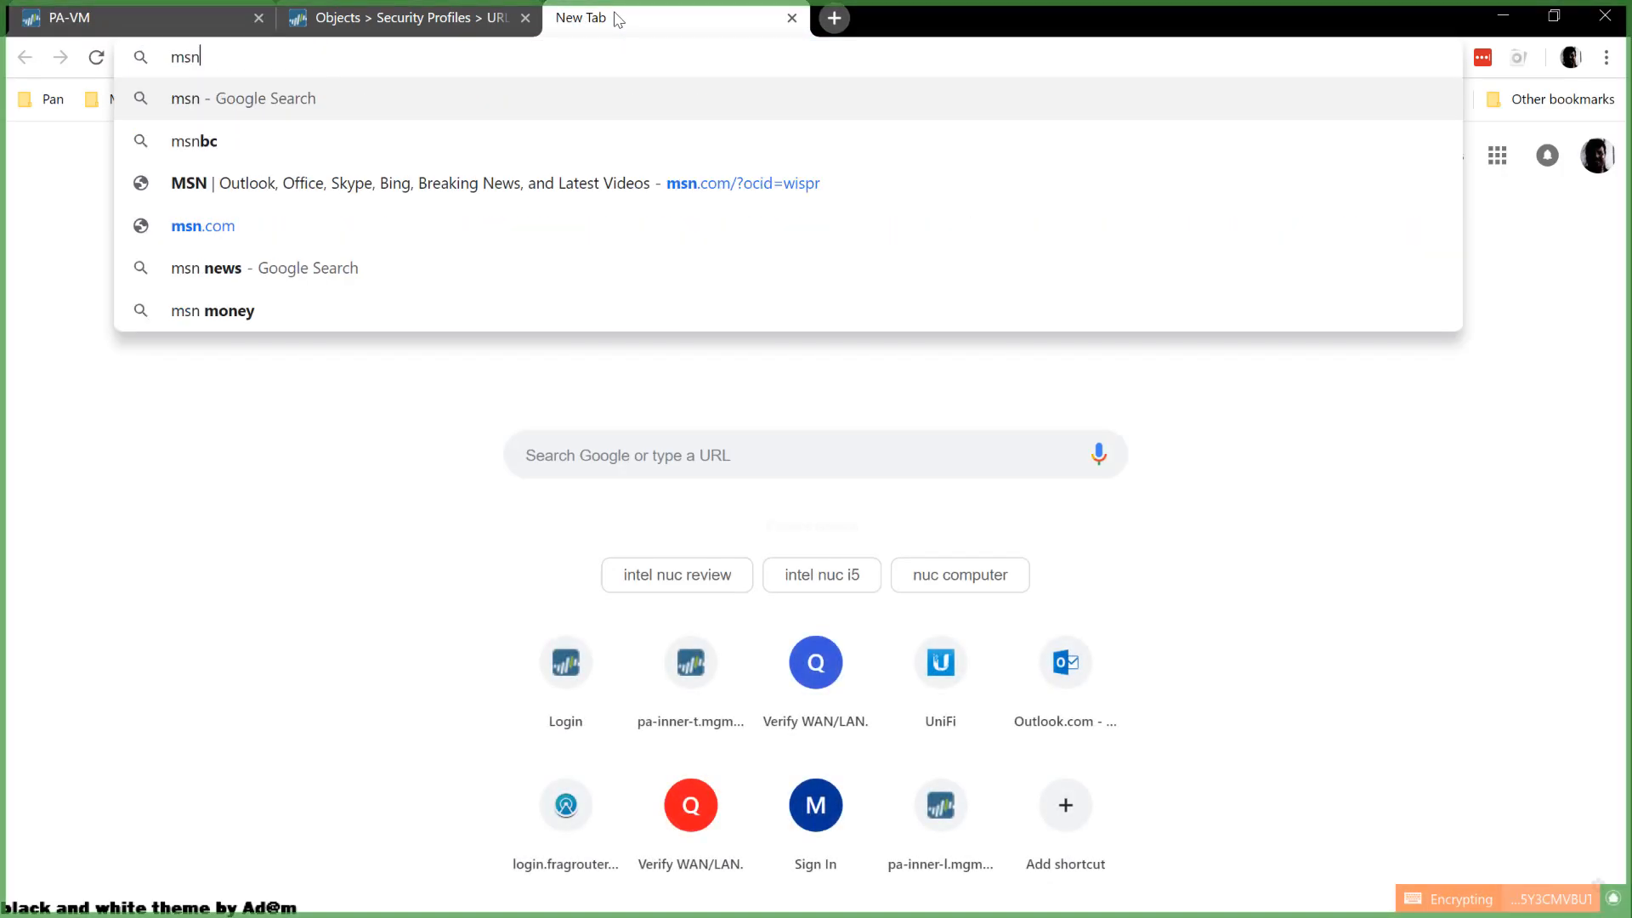
pyautogui.write('.com')
pyautogui.press('Return')
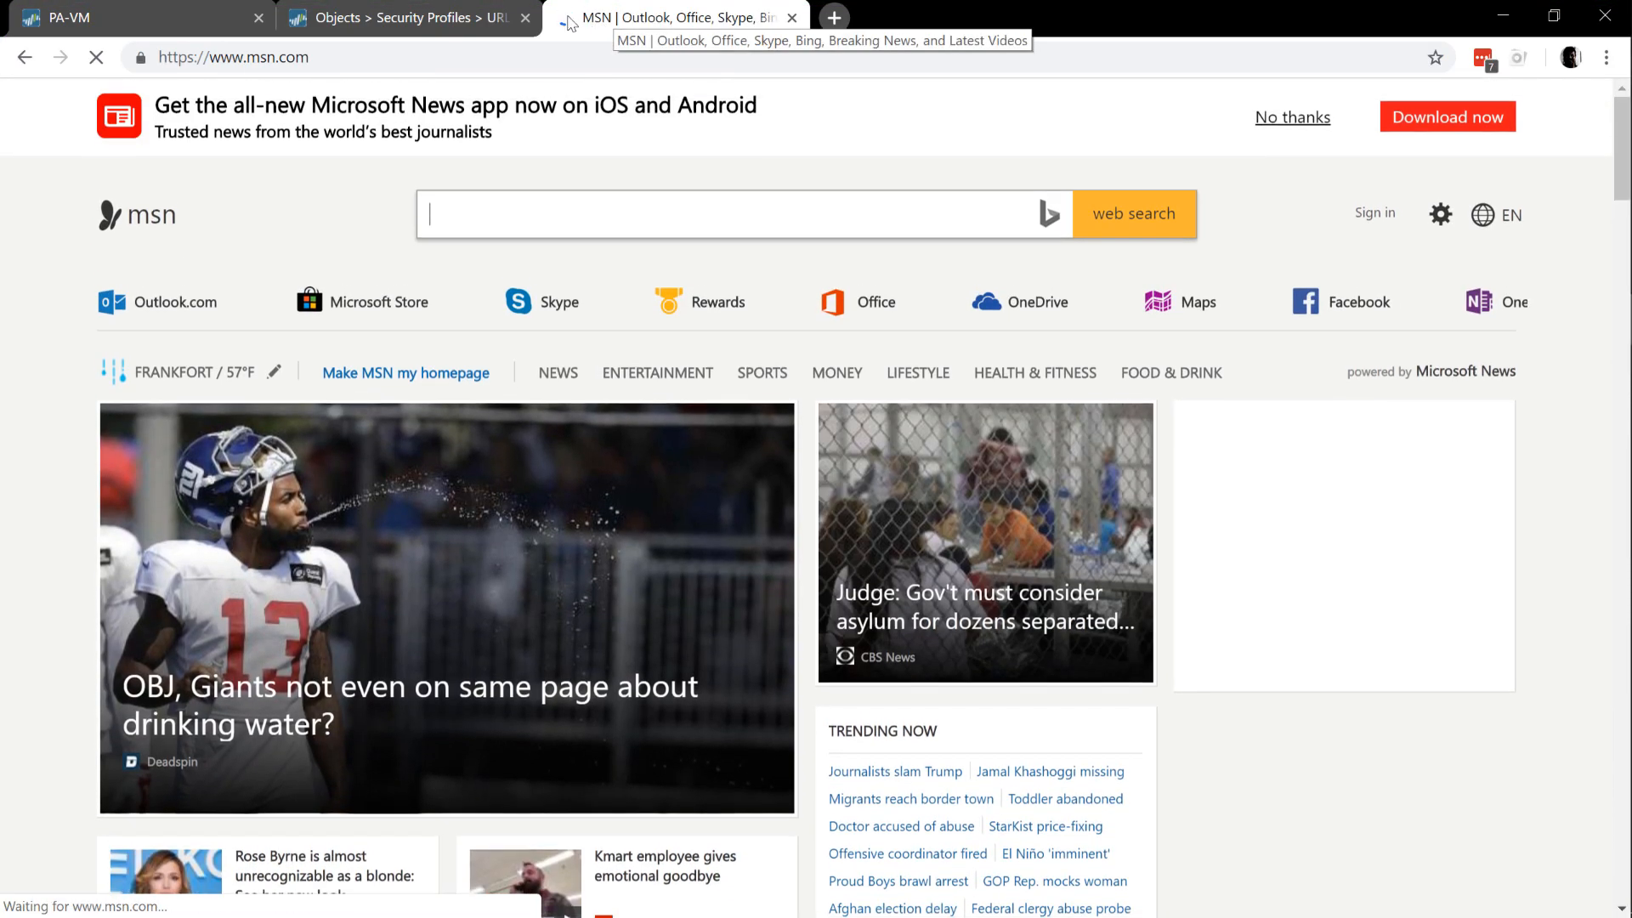
# - Return to the firewall, display the URL Filtering logs and set them to refresh every 10 seconds
pyautogui.click(234, 8)
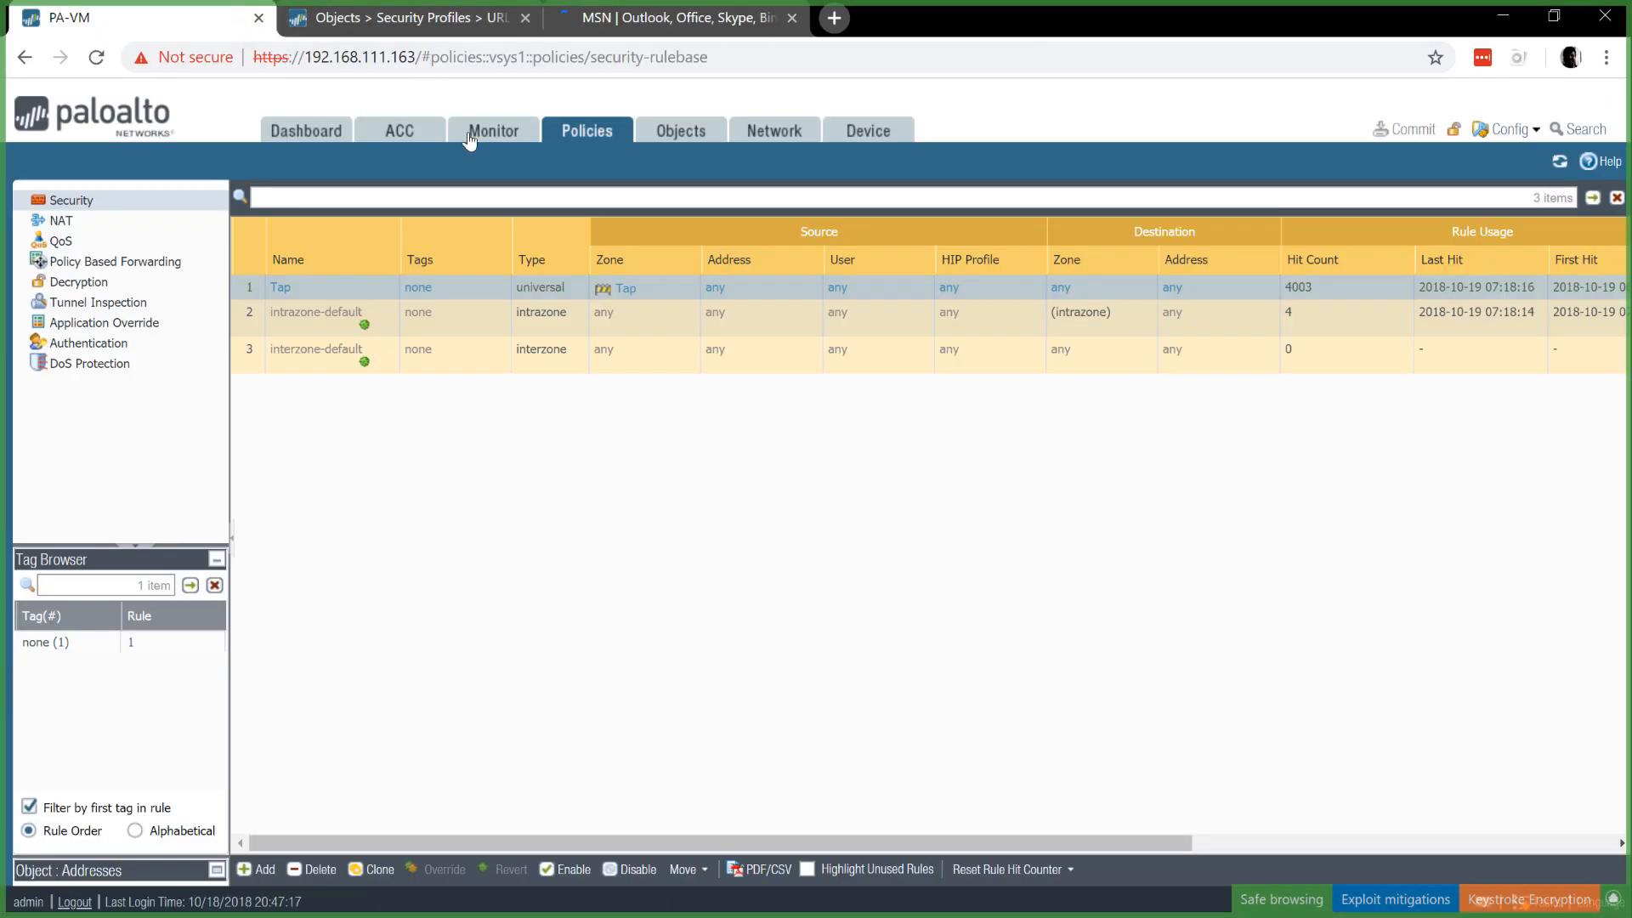
pyautogui.click(481, 132)
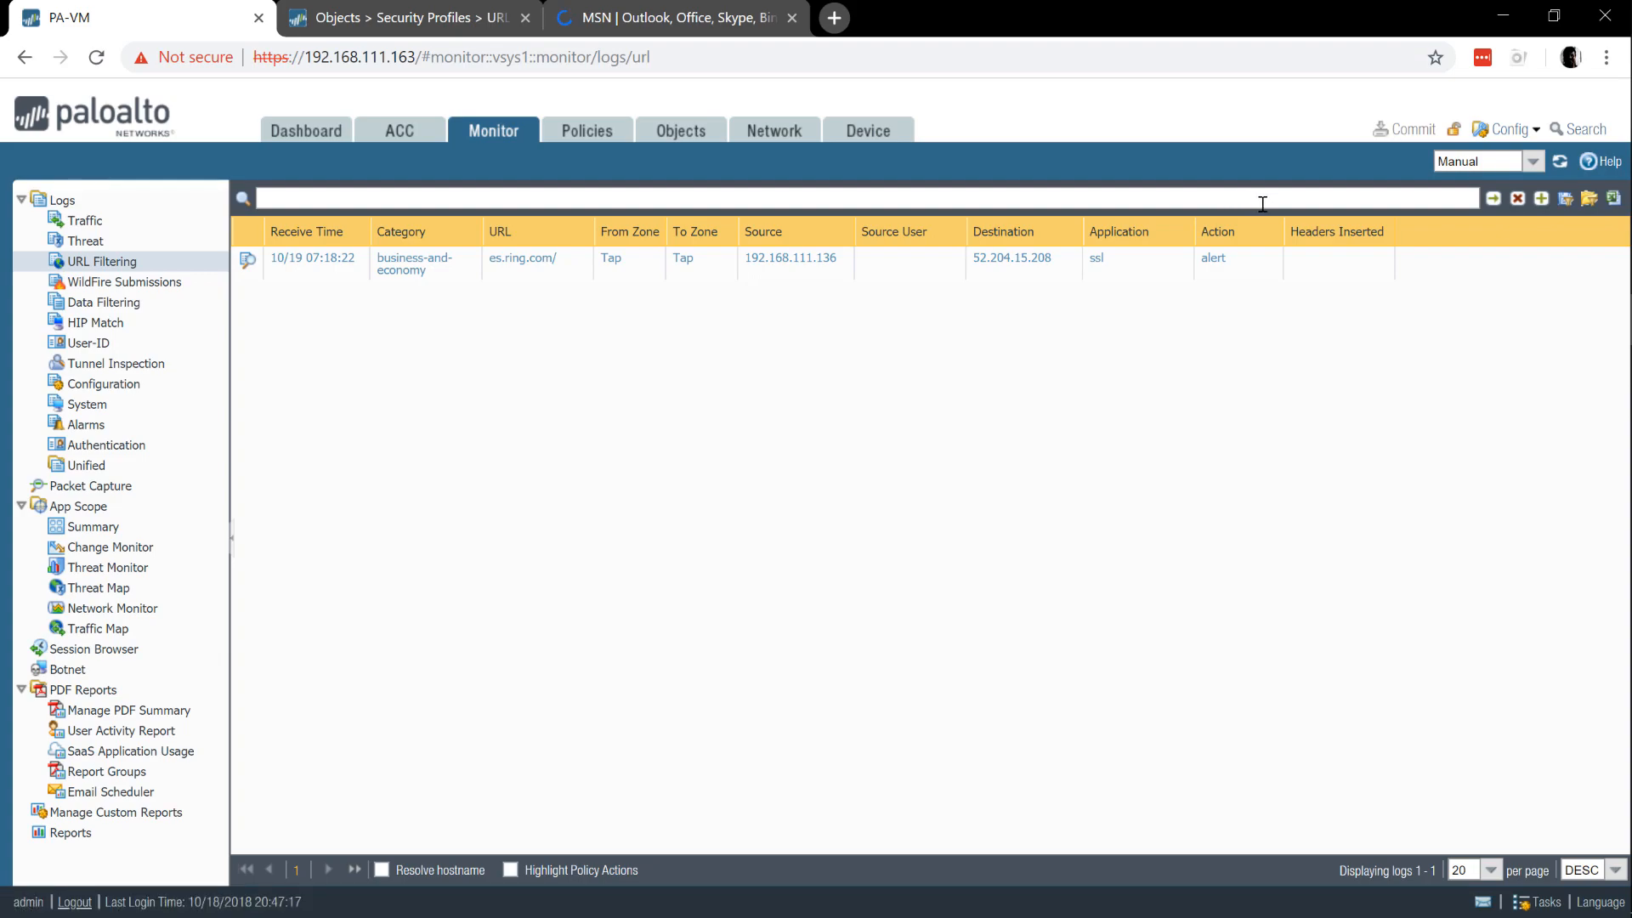
pyautogui.click(1534, 167)
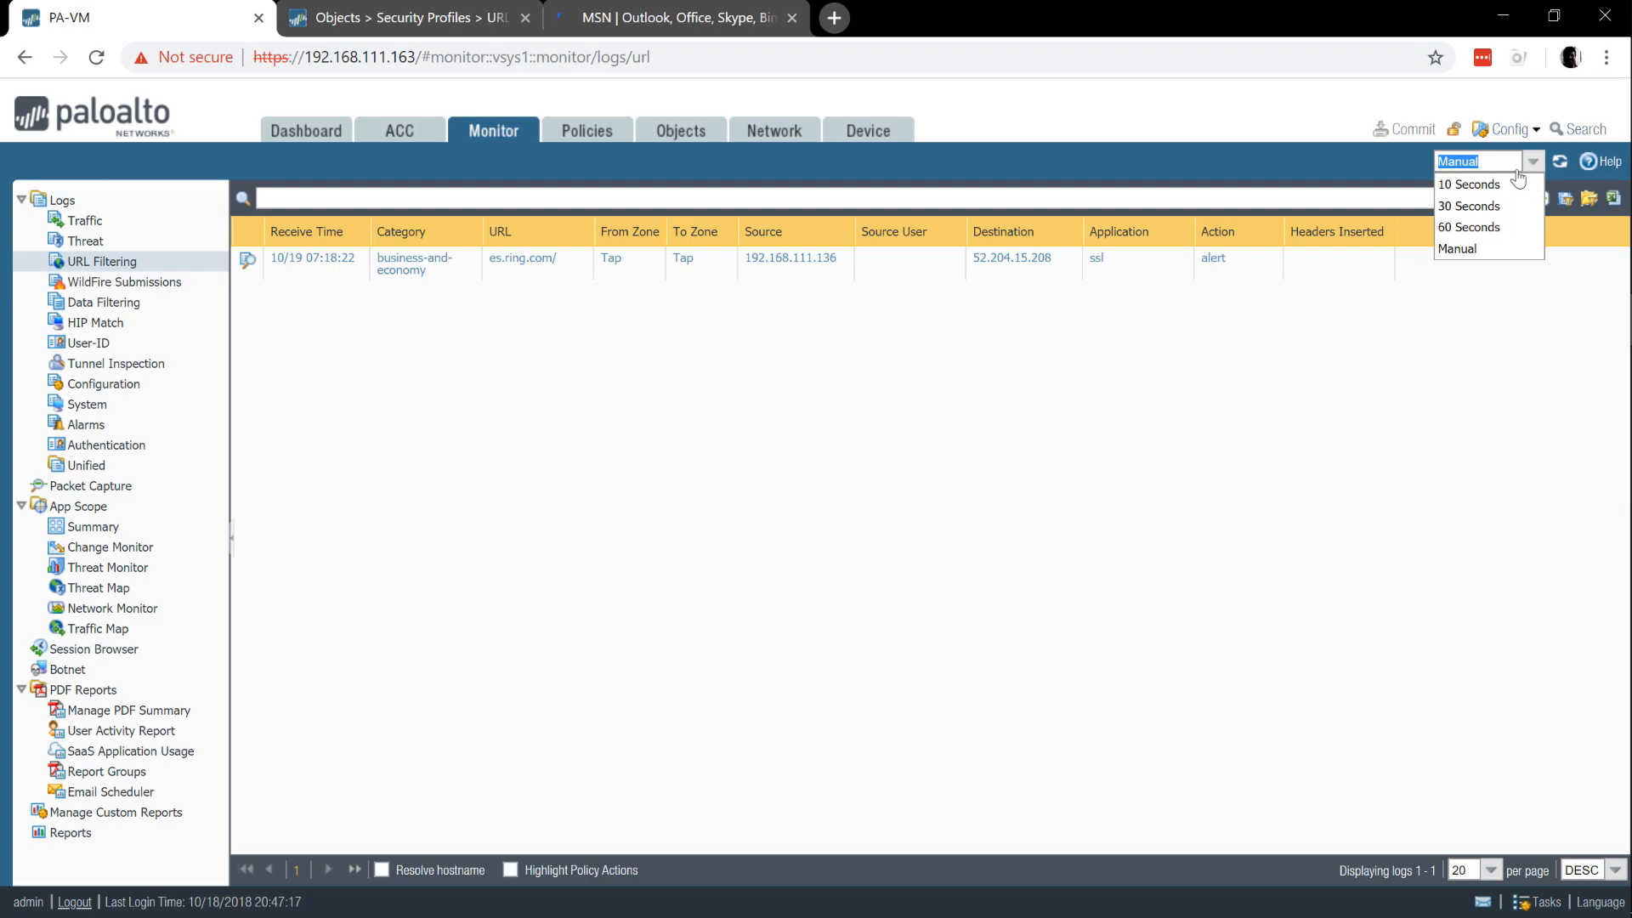
pyautogui.click(1517, 175)
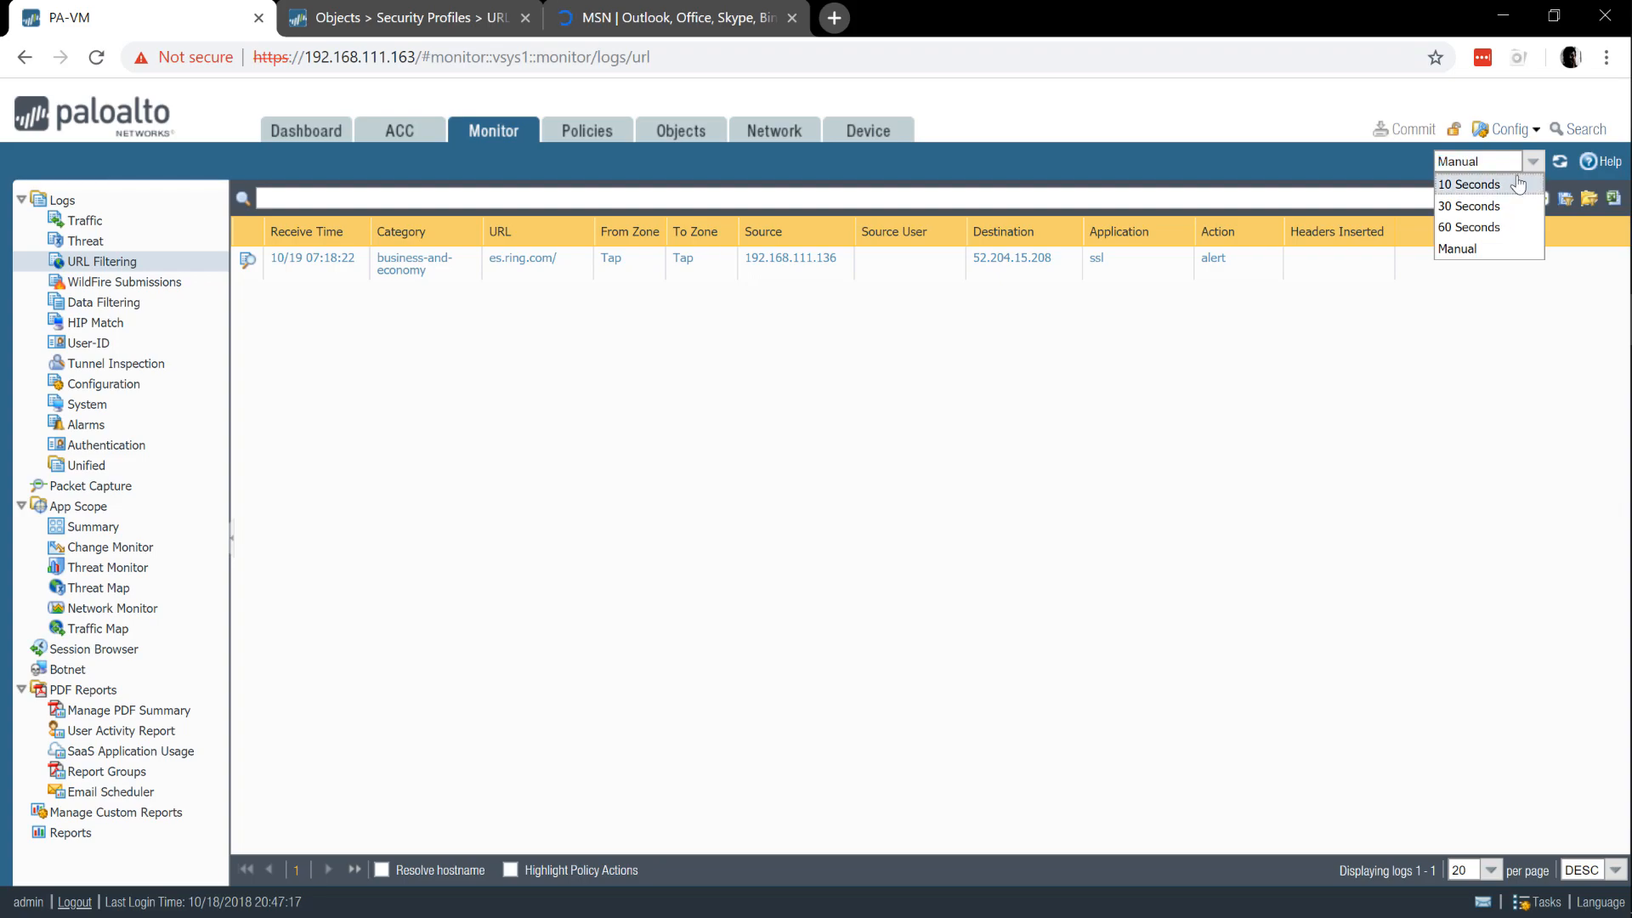
pyautogui.click(1563, 167)
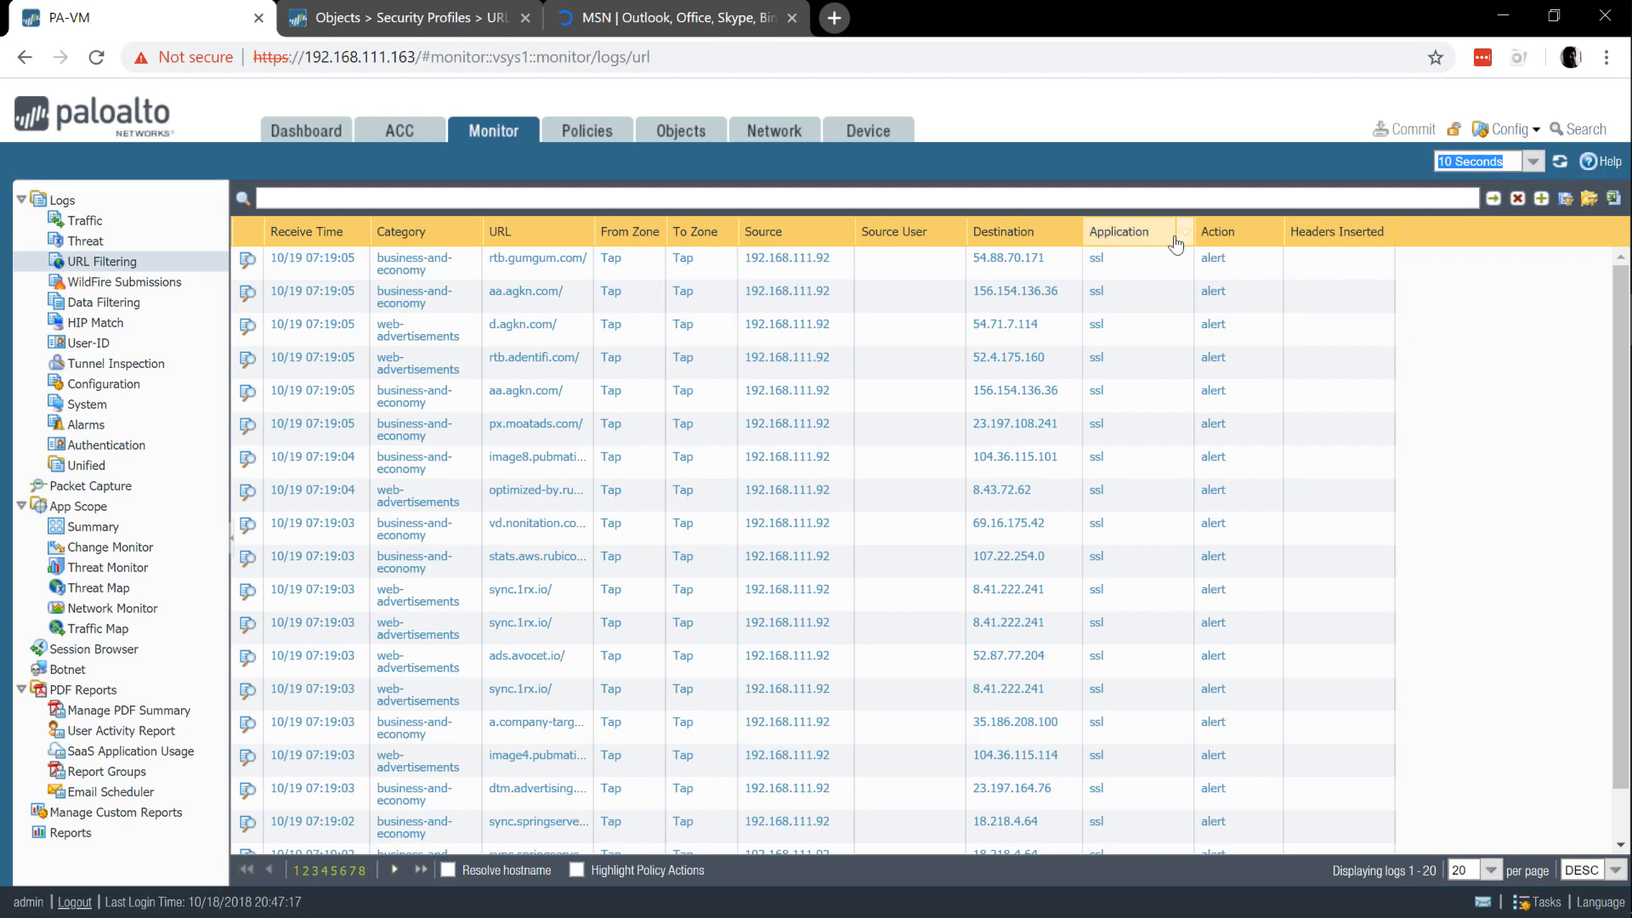
# - Add the Rule column to the URL Filtering log table
pyautogui.click(1075, 235)
pyautogui.moveTo(1098, 269)
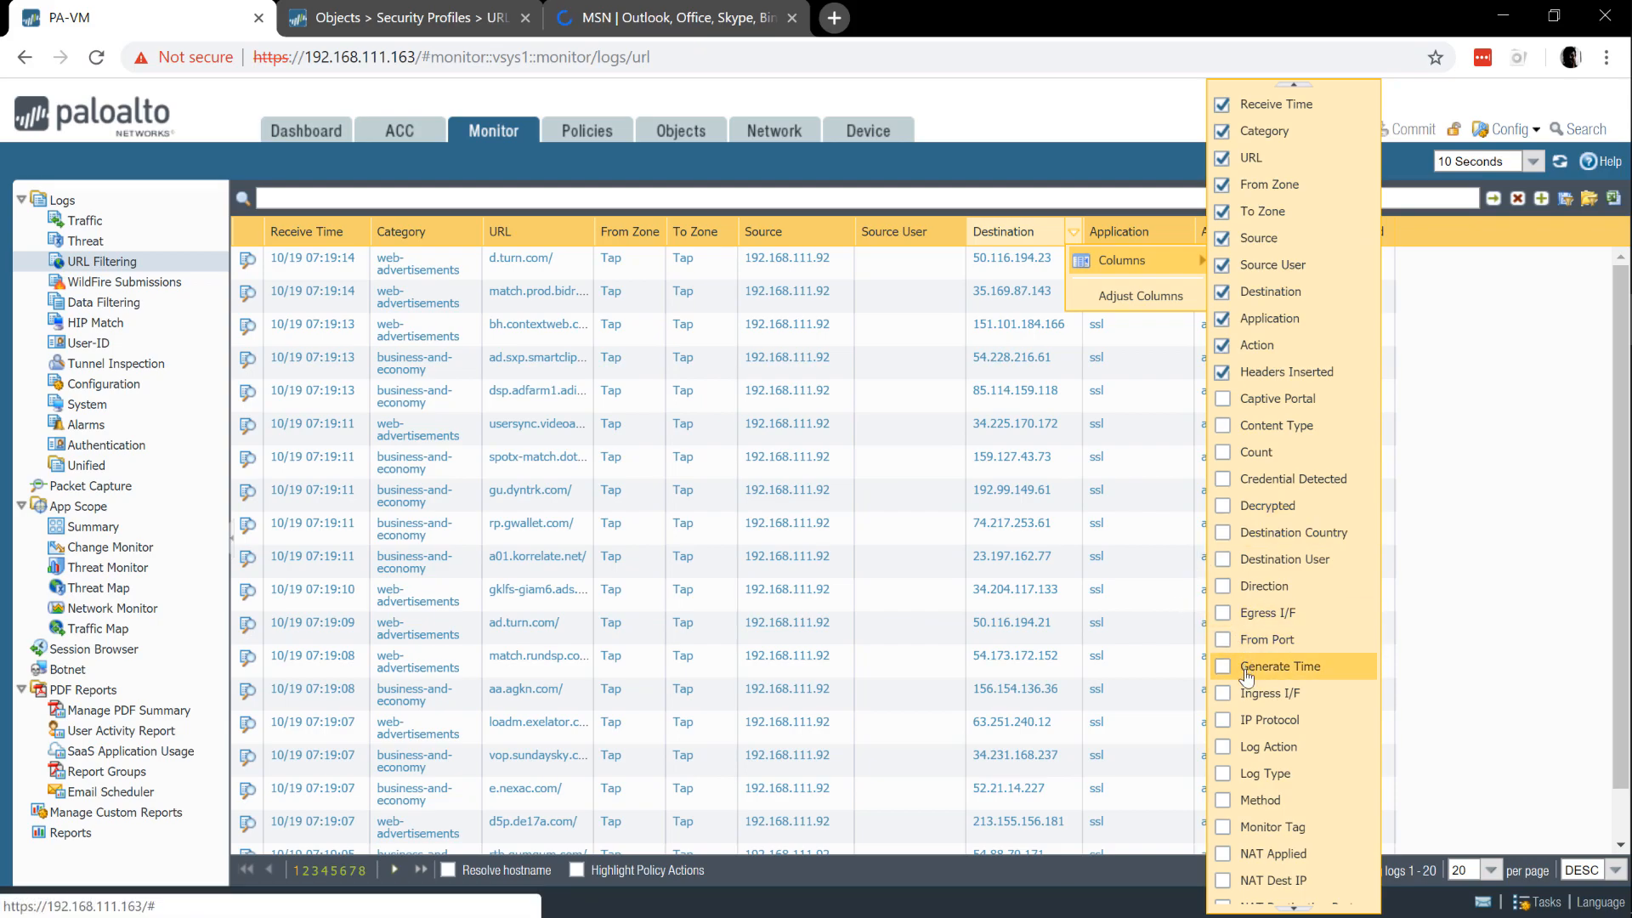
pyautogui.click(1298, 908)
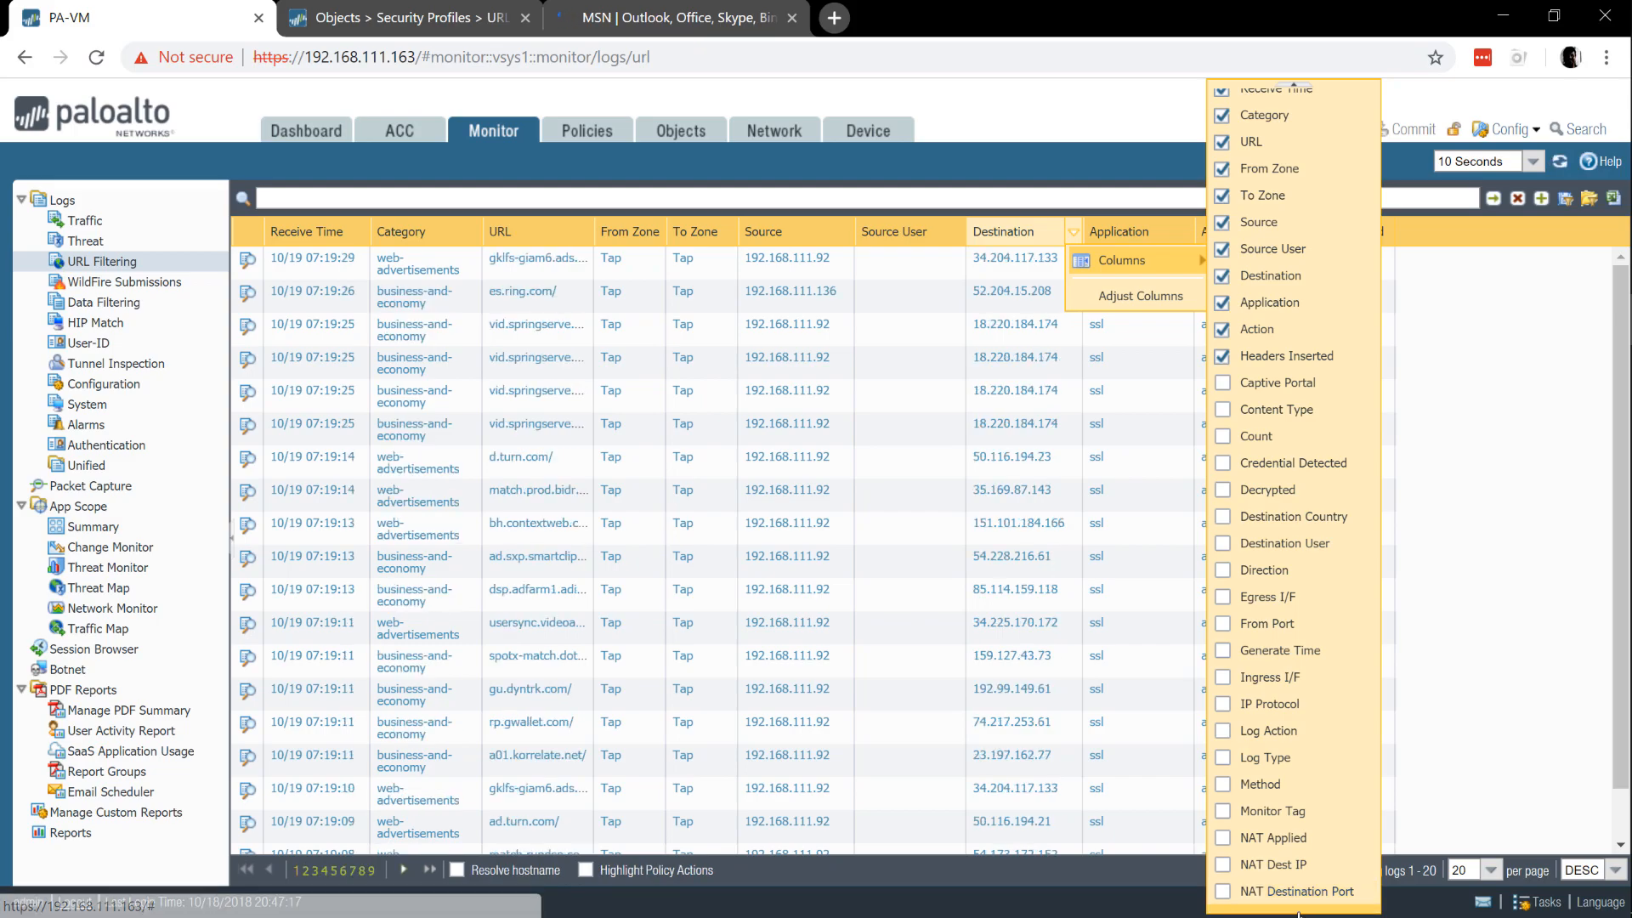
pyautogui.click(1298, 909)
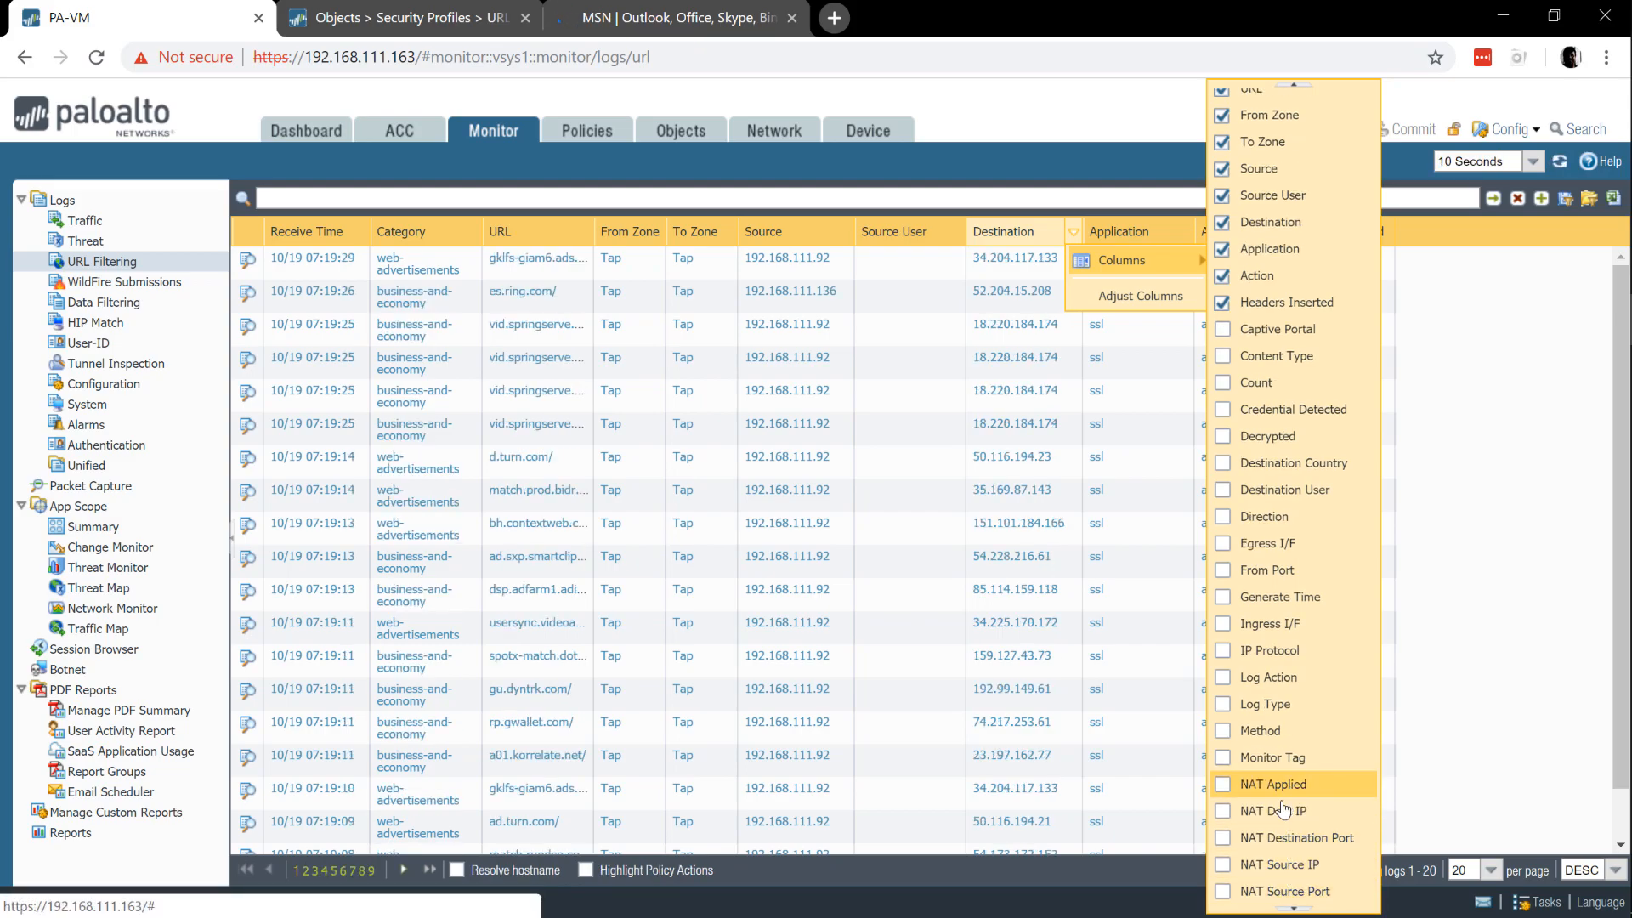
pyautogui.click(1297, 910)
pyautogui.click(1297, 910)
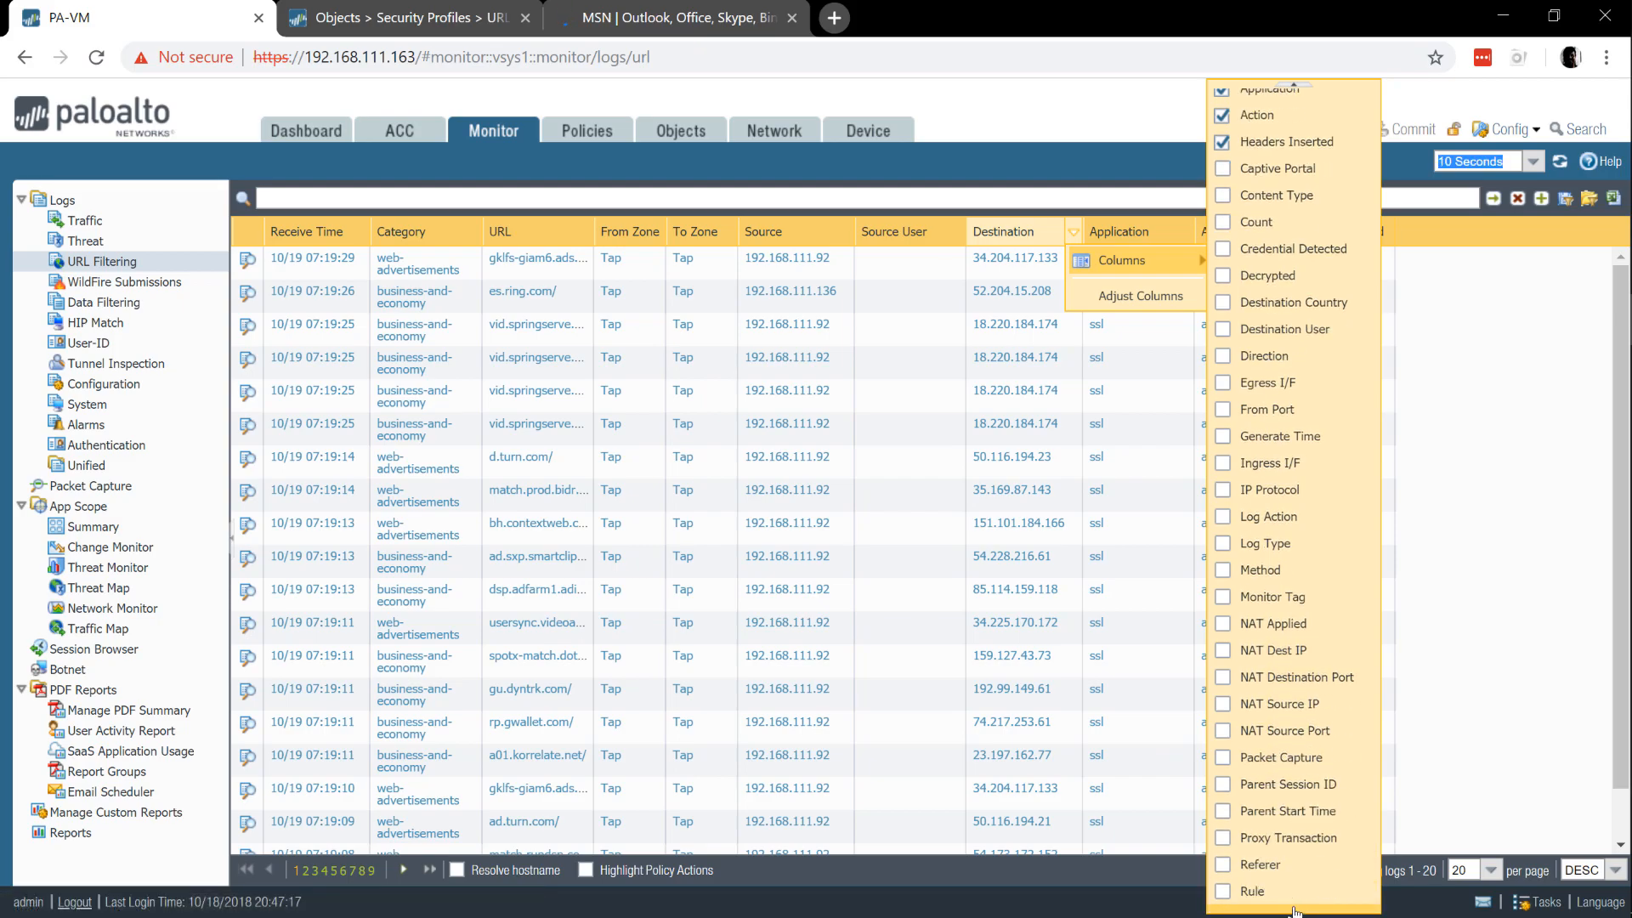
pyautogui.click(1228, 894)
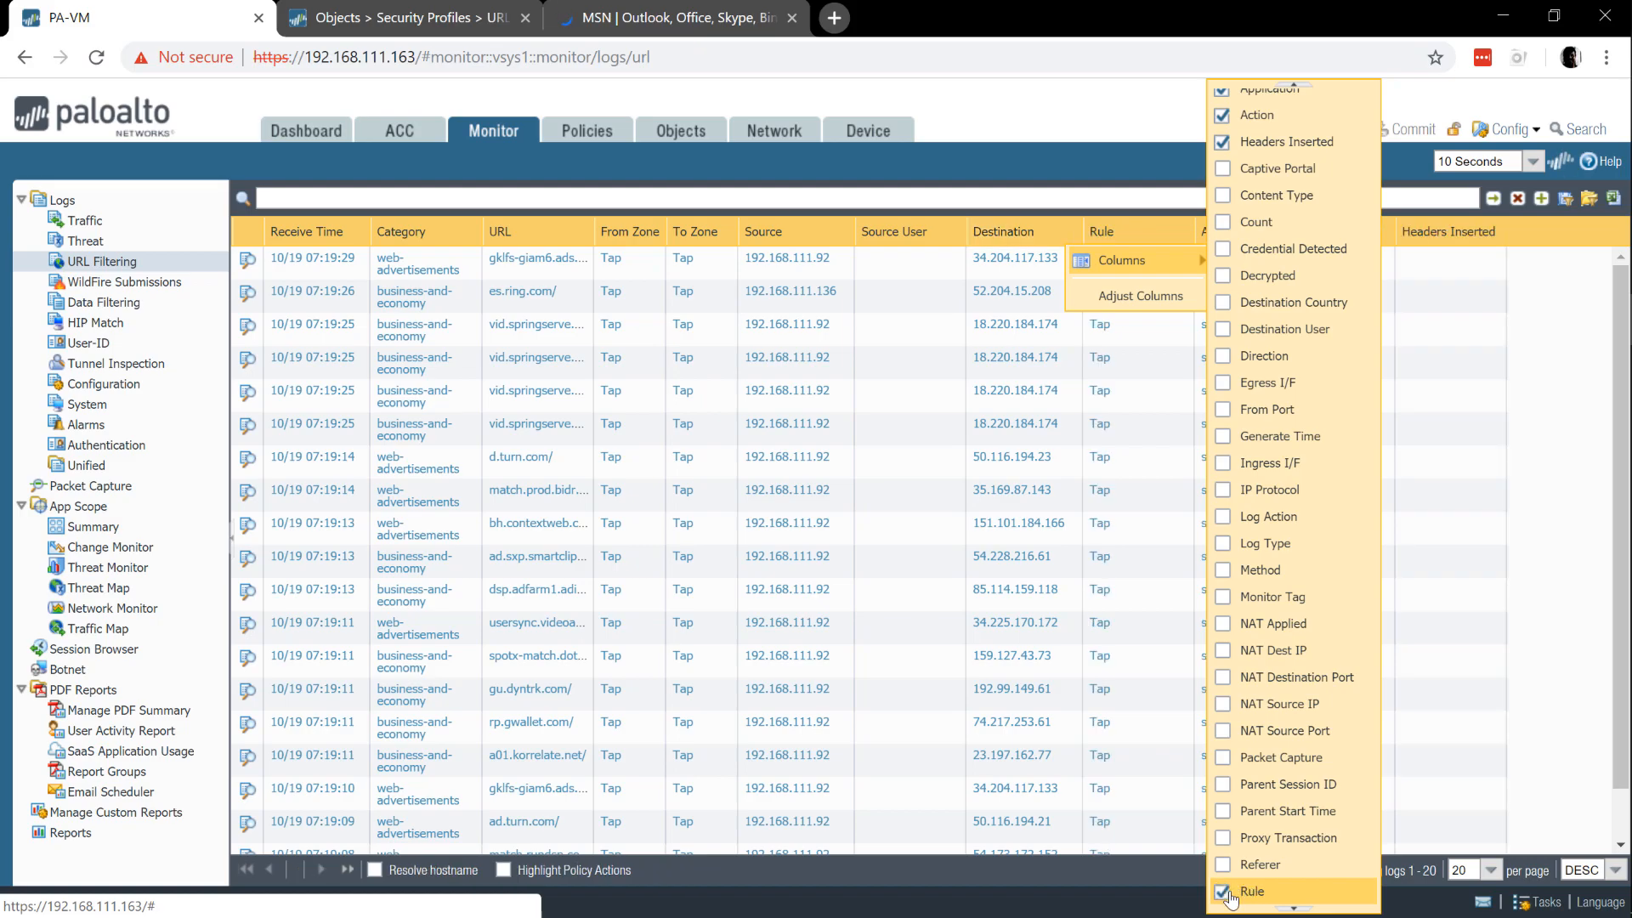
pyautogui.click(1549, 651)
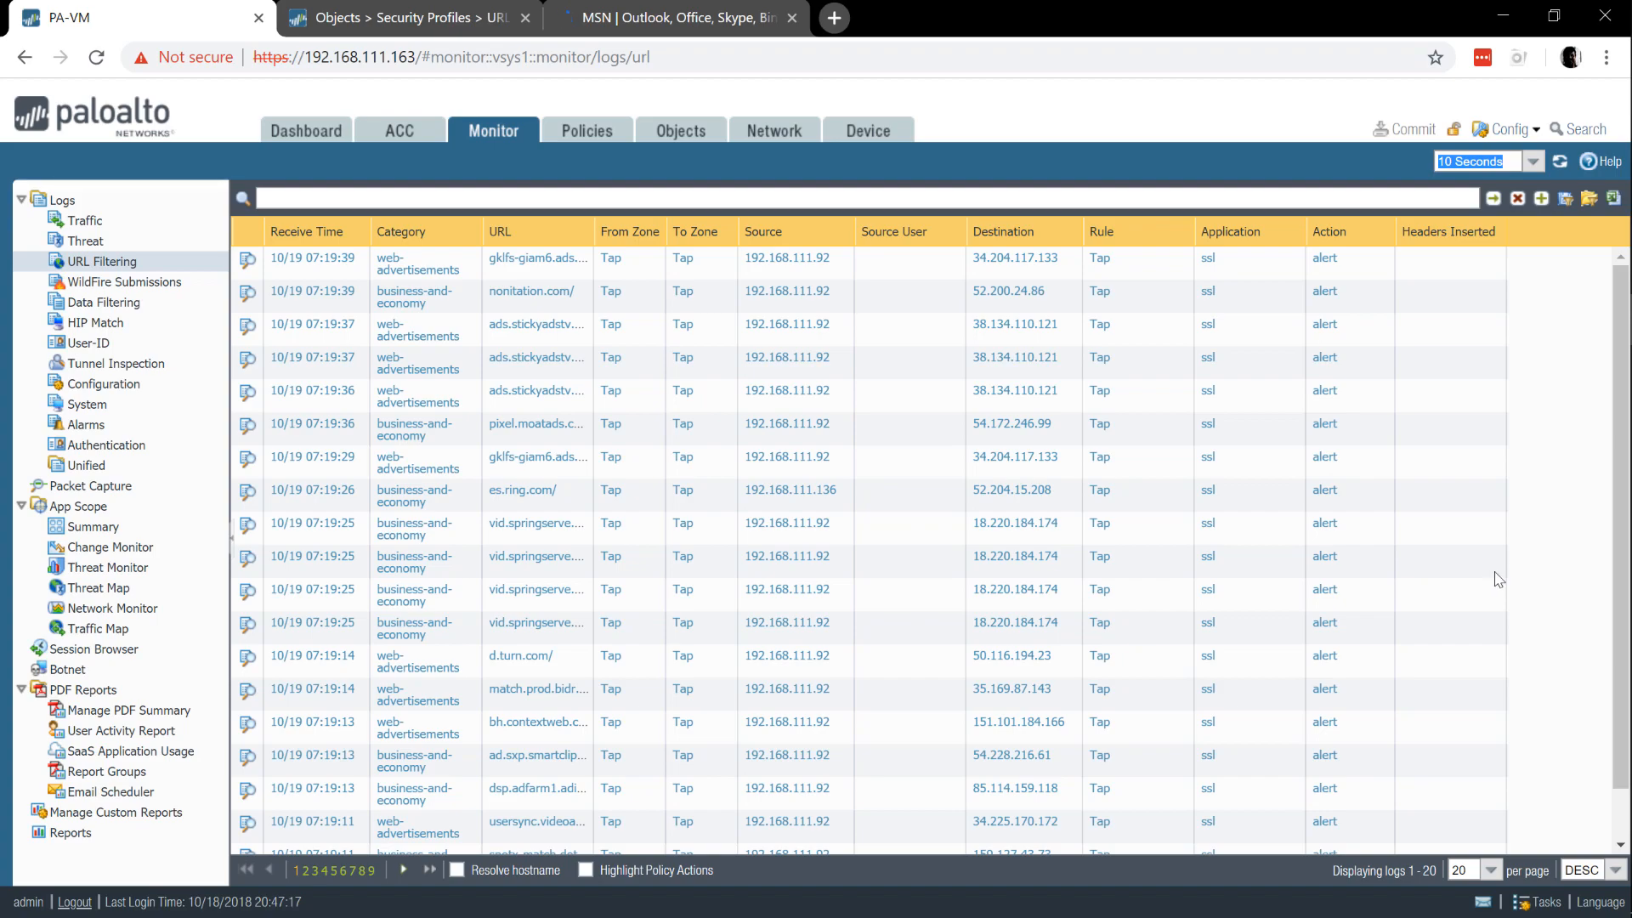
# - Examine the URL Filtering log entries and look through the full list of additional columns available for the log
pyautogui.scroll(-1, 1496, 577)
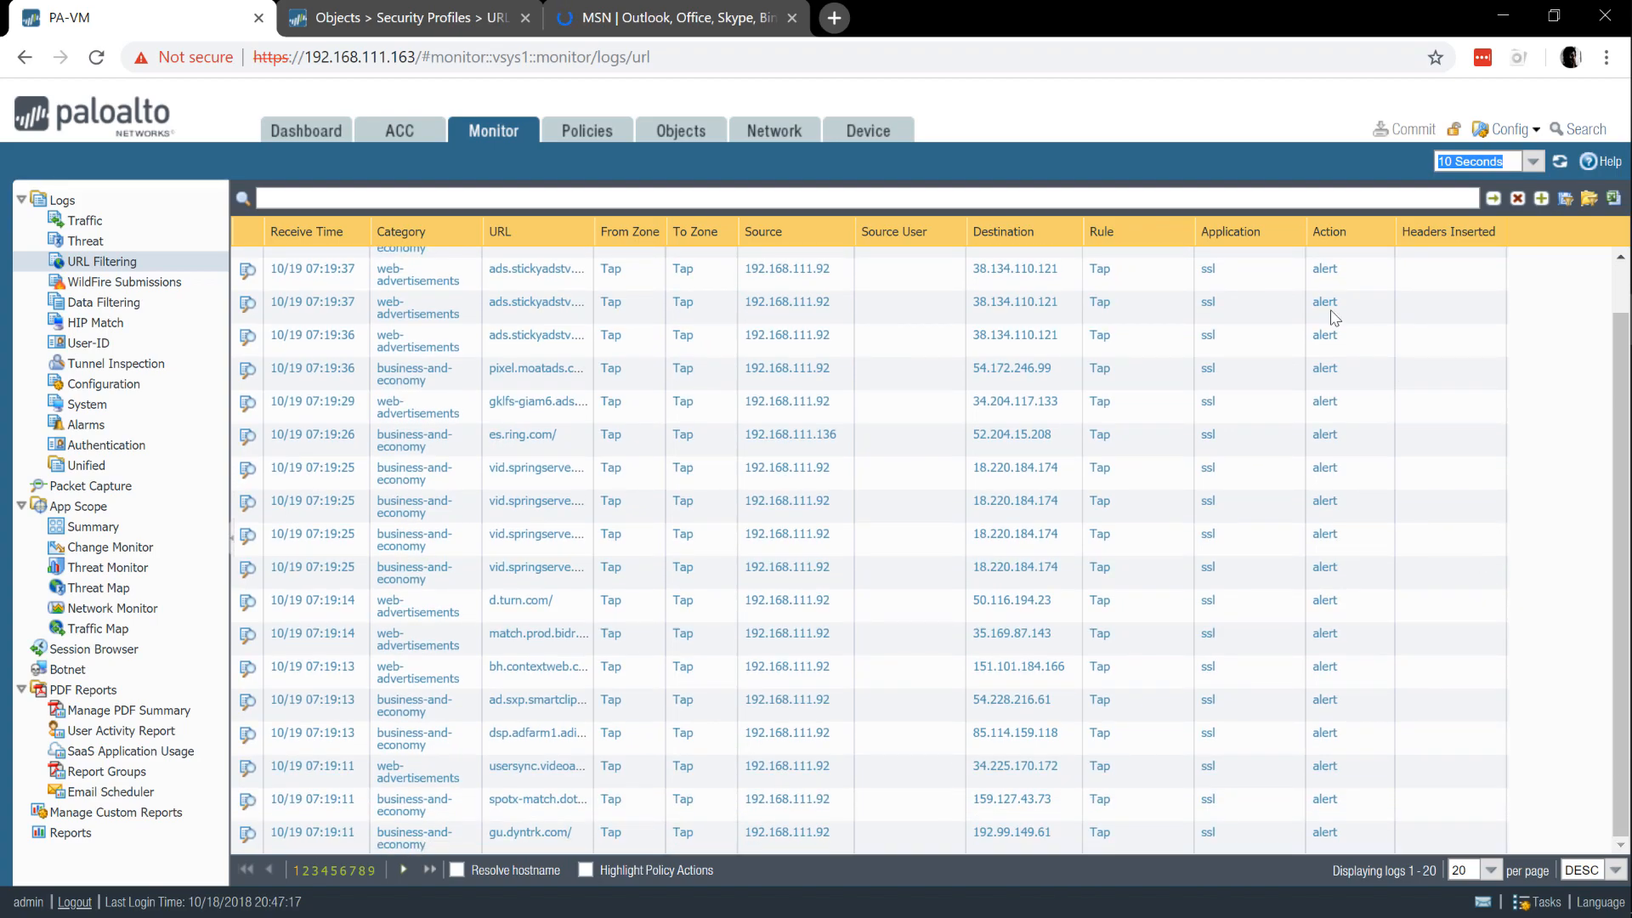
pyautogui.click(1385, 235)
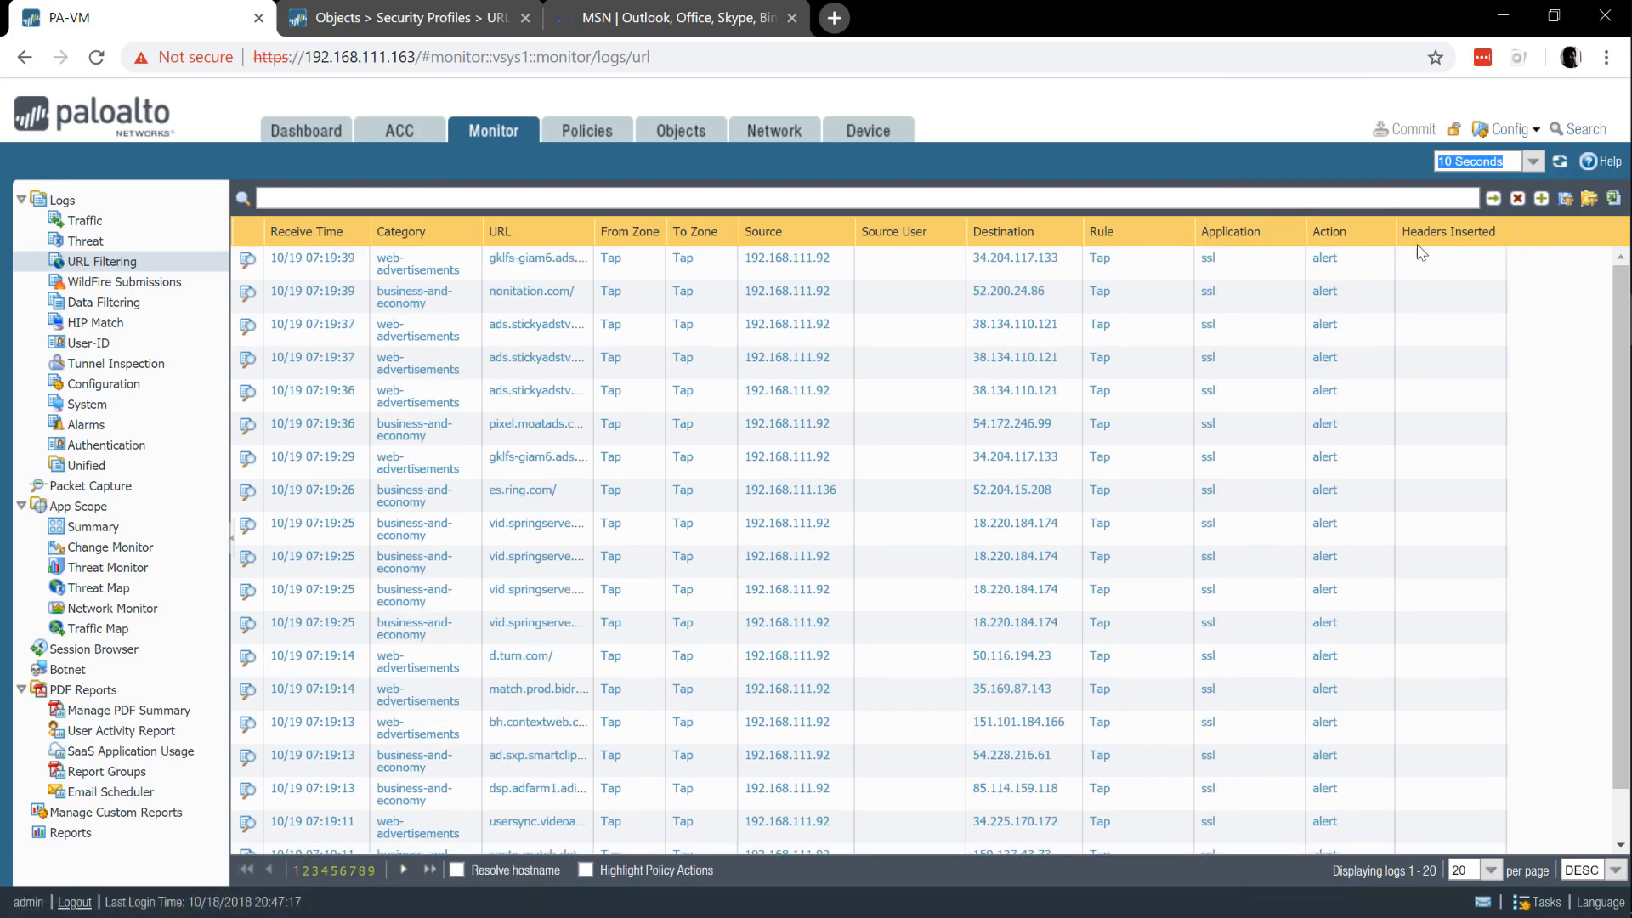
pyautogui.click(1497, 232)
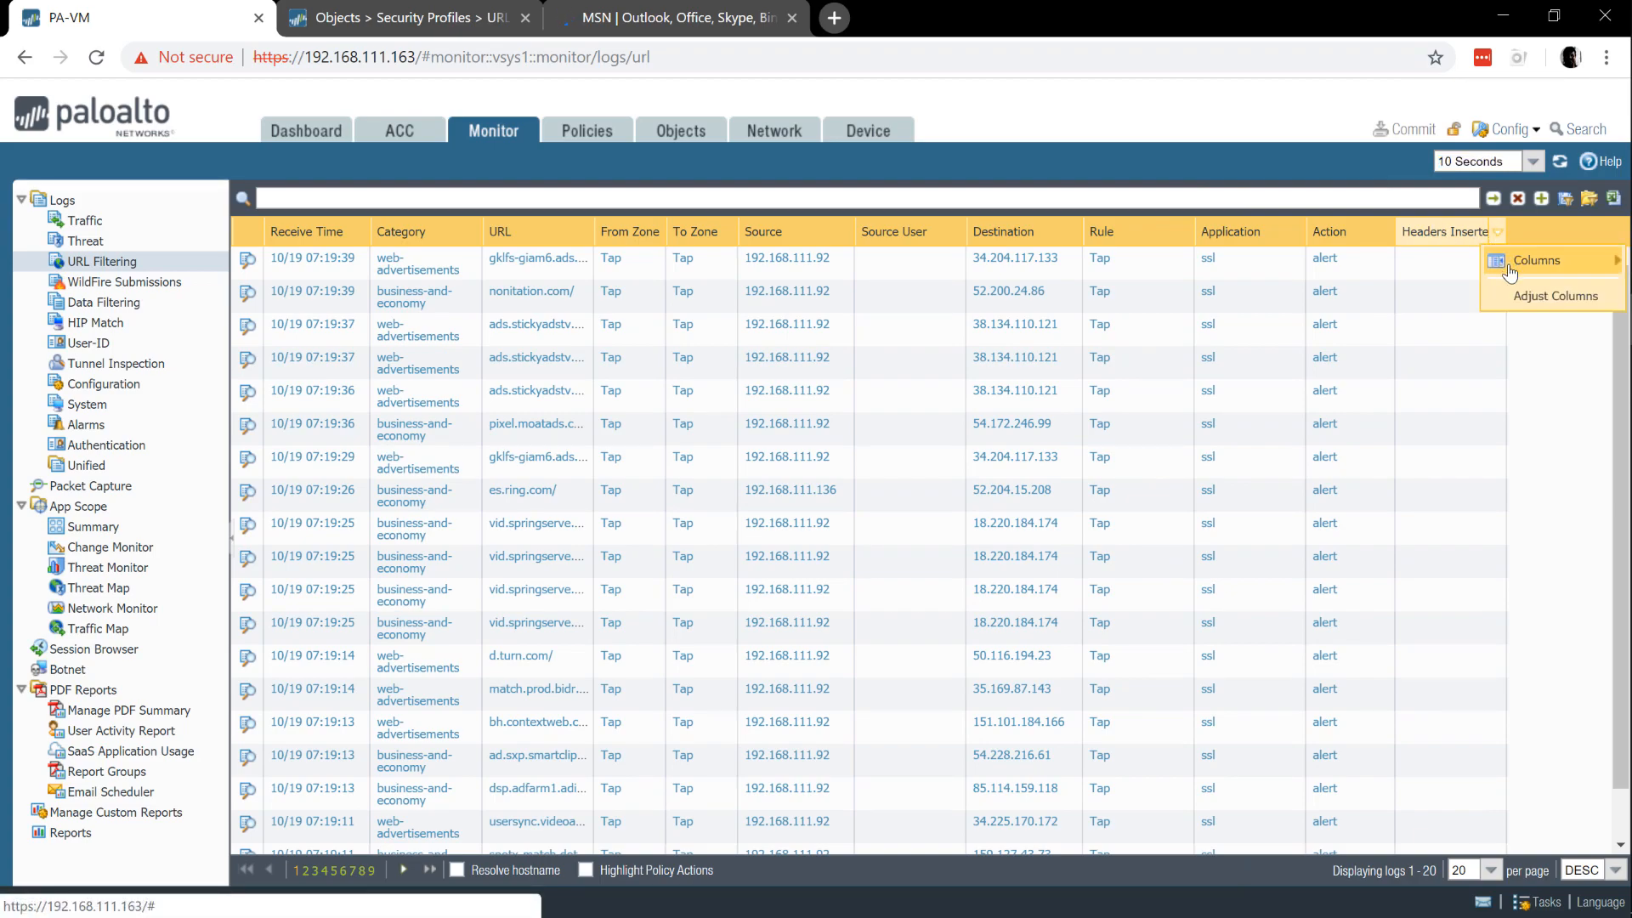
pyautogui.moveTo(1510, 272)
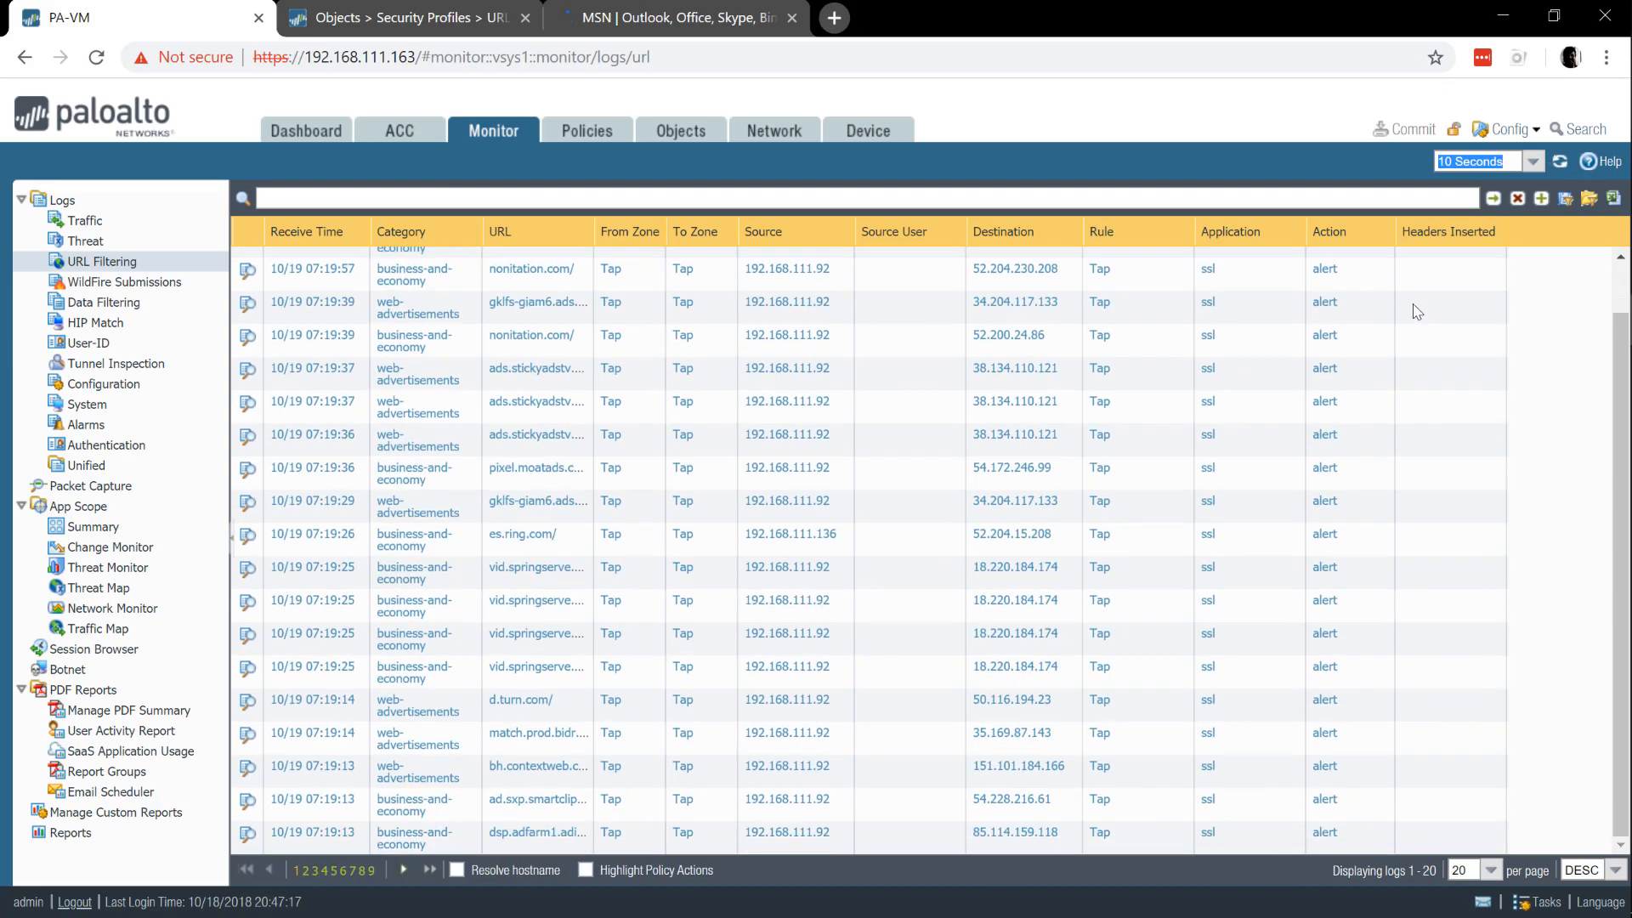
pyautogui.click(1497, 232)
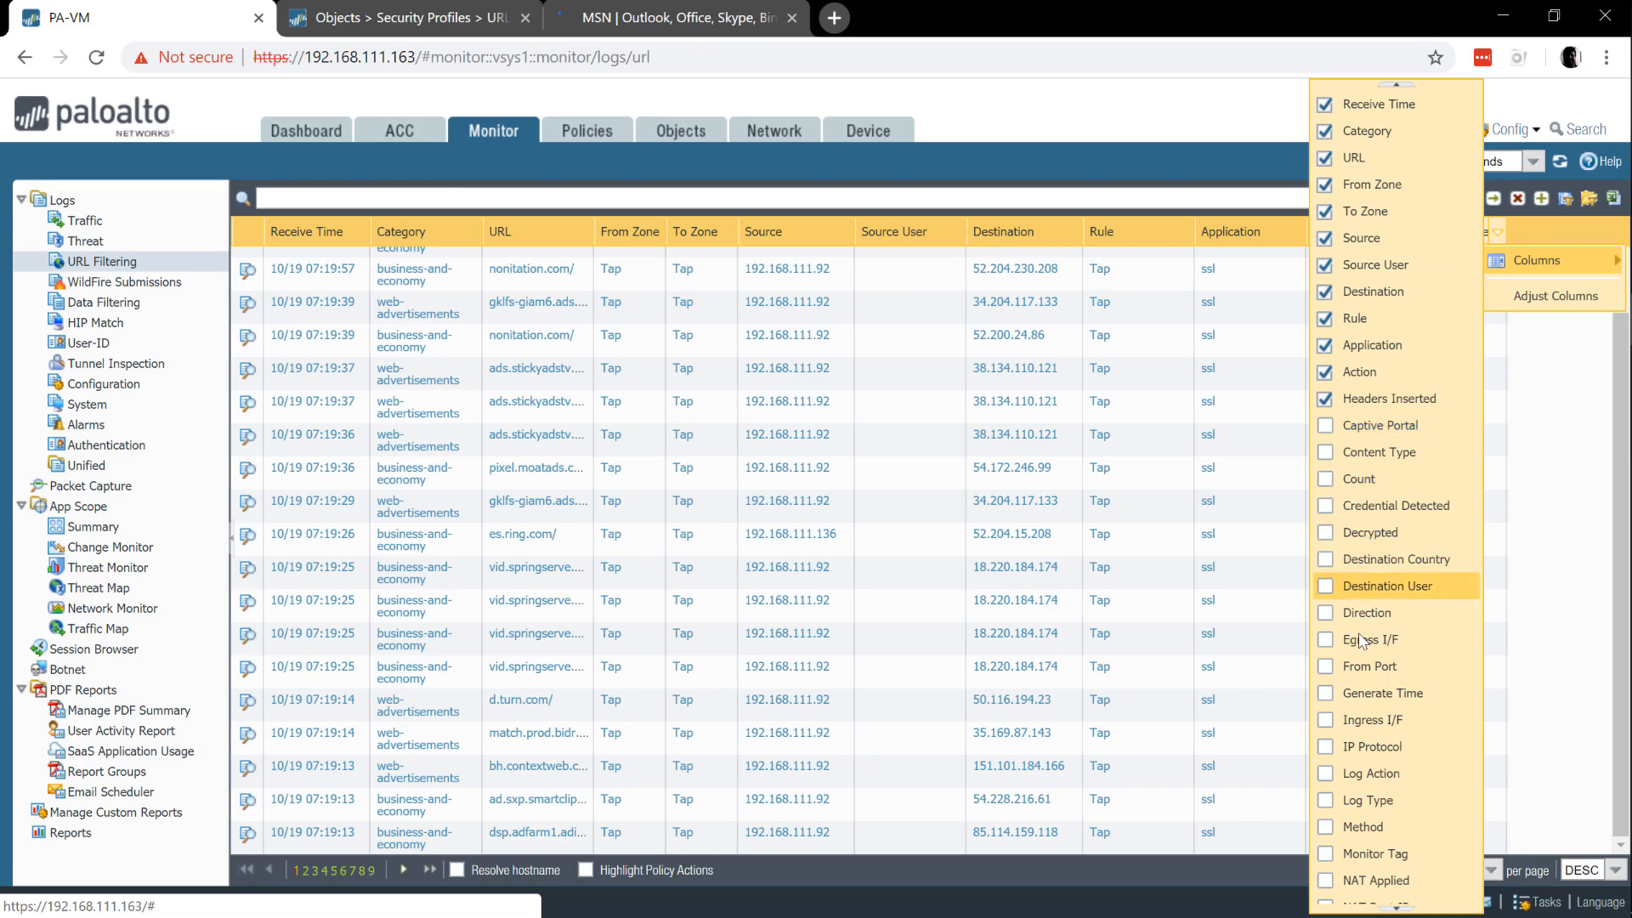
pyautogui.click(1395, 908)
pyautogui.click(1395, 910)
pyautogui.click(1395, 910)
pyautogui.click(1395, 910)
pyautogui.click(1396, 910)
pyautogui.click(1396, 910)
pyautogui.click(1396, 910)
pyautogui.click(1397, 910)
pyautogui.click(1396, 909)
pyautogui.click(1397, 910)
pyautogui.click(1397, 910)
pyautogui.click(1397, 910)
pyautogui.click(1397, 909)
pyautogui.click(1397, 909)
pyautogui.click(1396, 909)
pyautogui.click(1397, 909)
pyautogui.doubleClick(1397, 910)
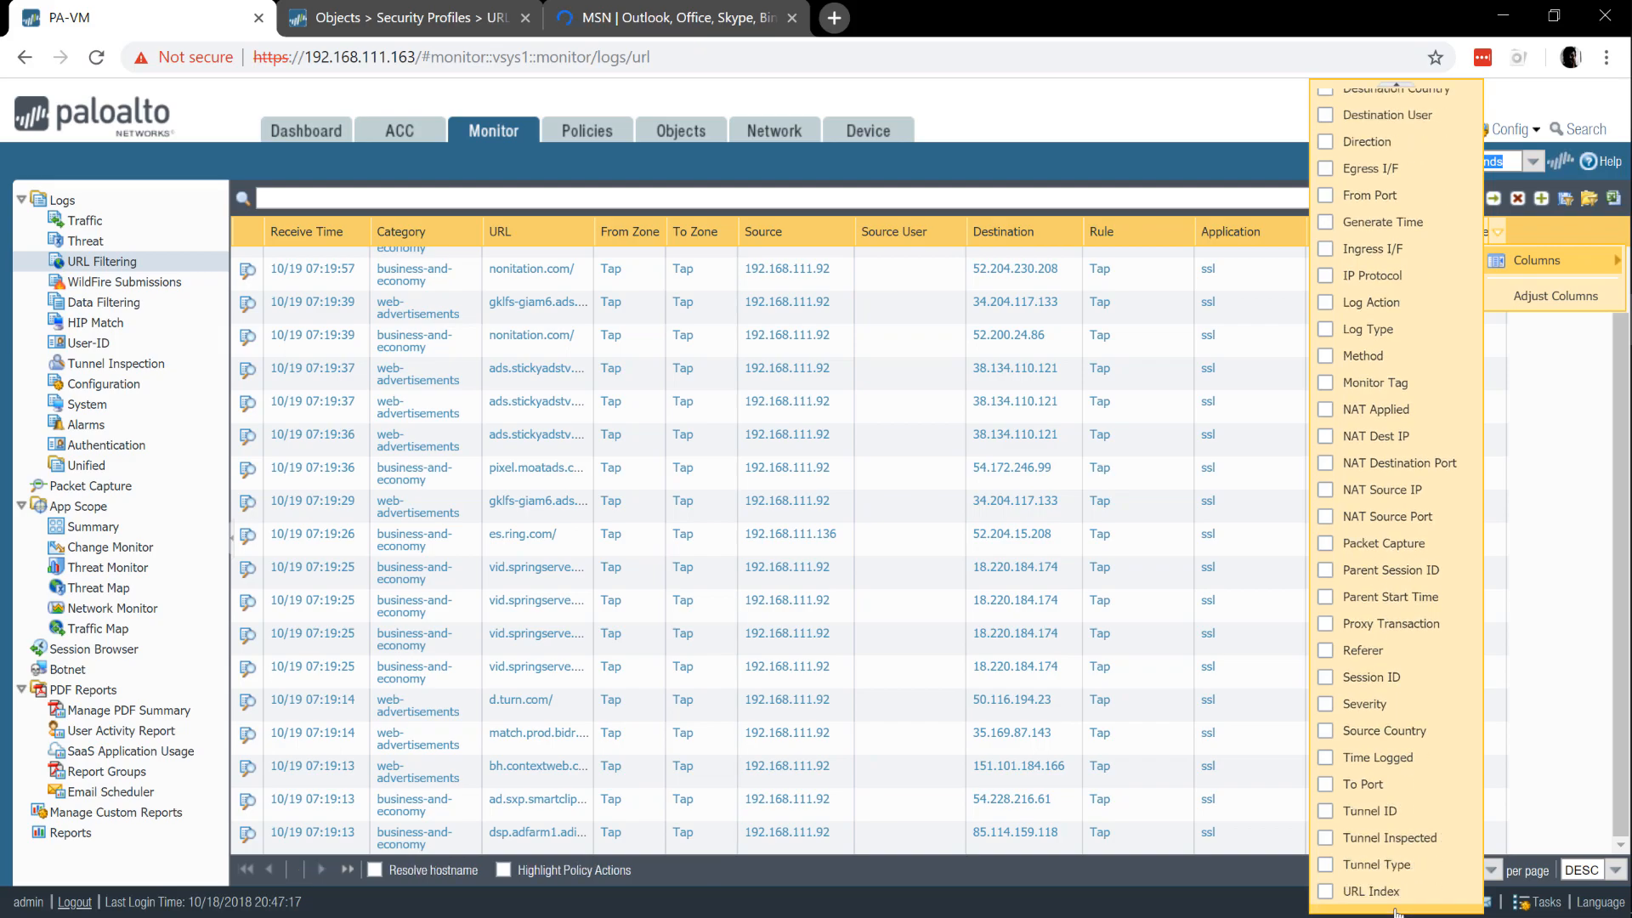
pyautogui.click(1395, 908)
pyautogui.click(1395, 908)
pyautogui.click(1395, 908)
pyautogui.click(1395, 907)
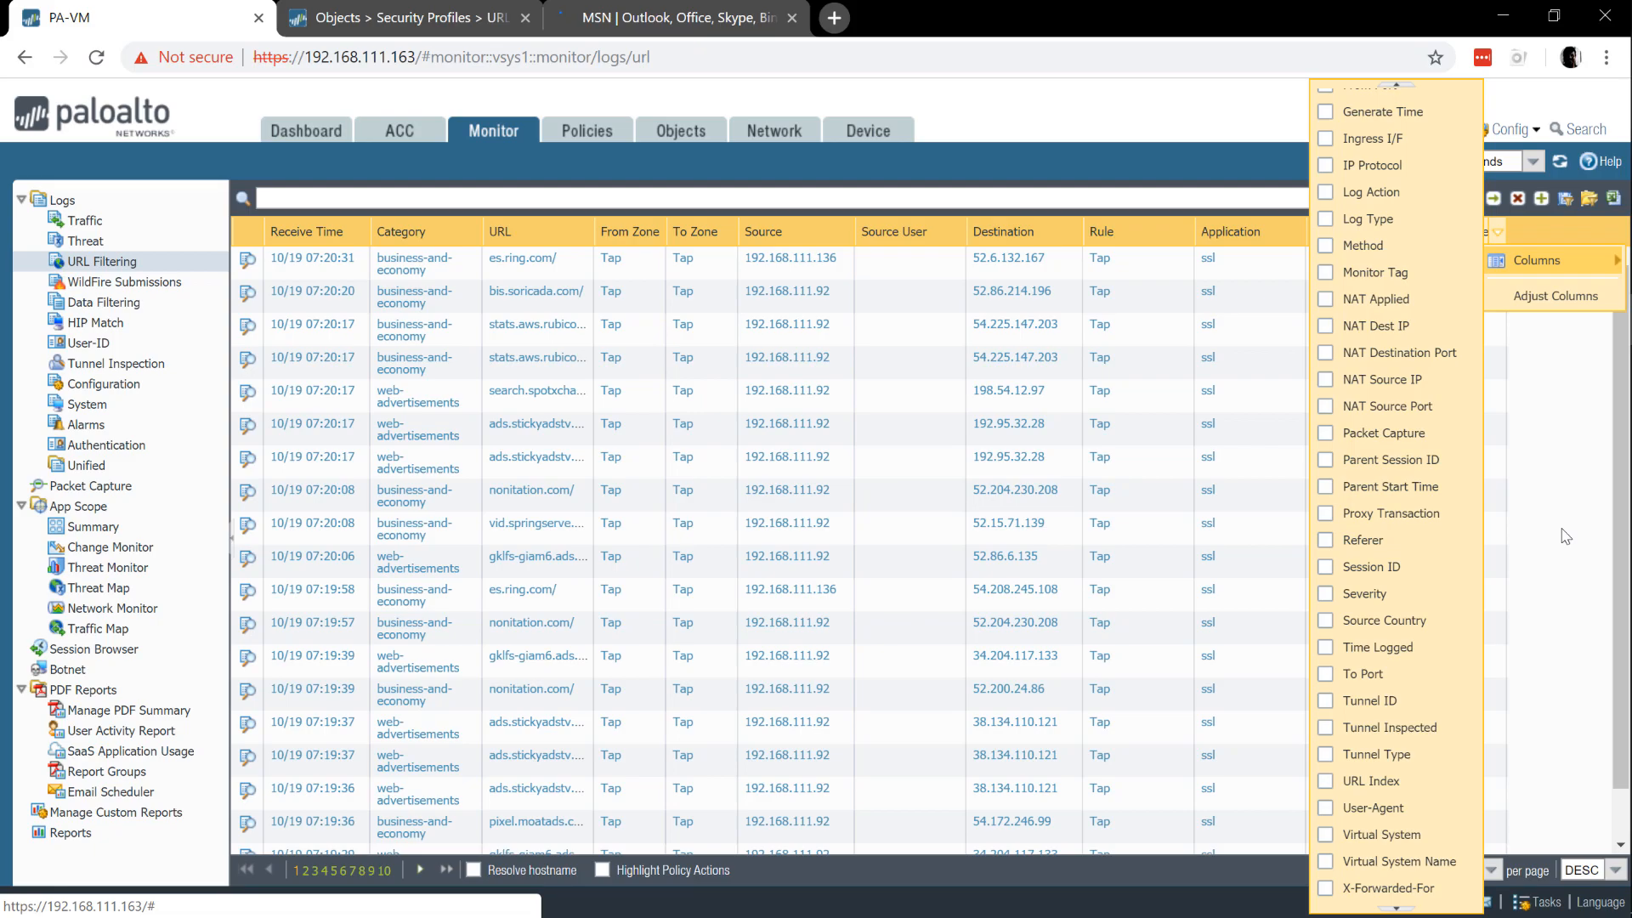
pyautogui.click(1539, 535)
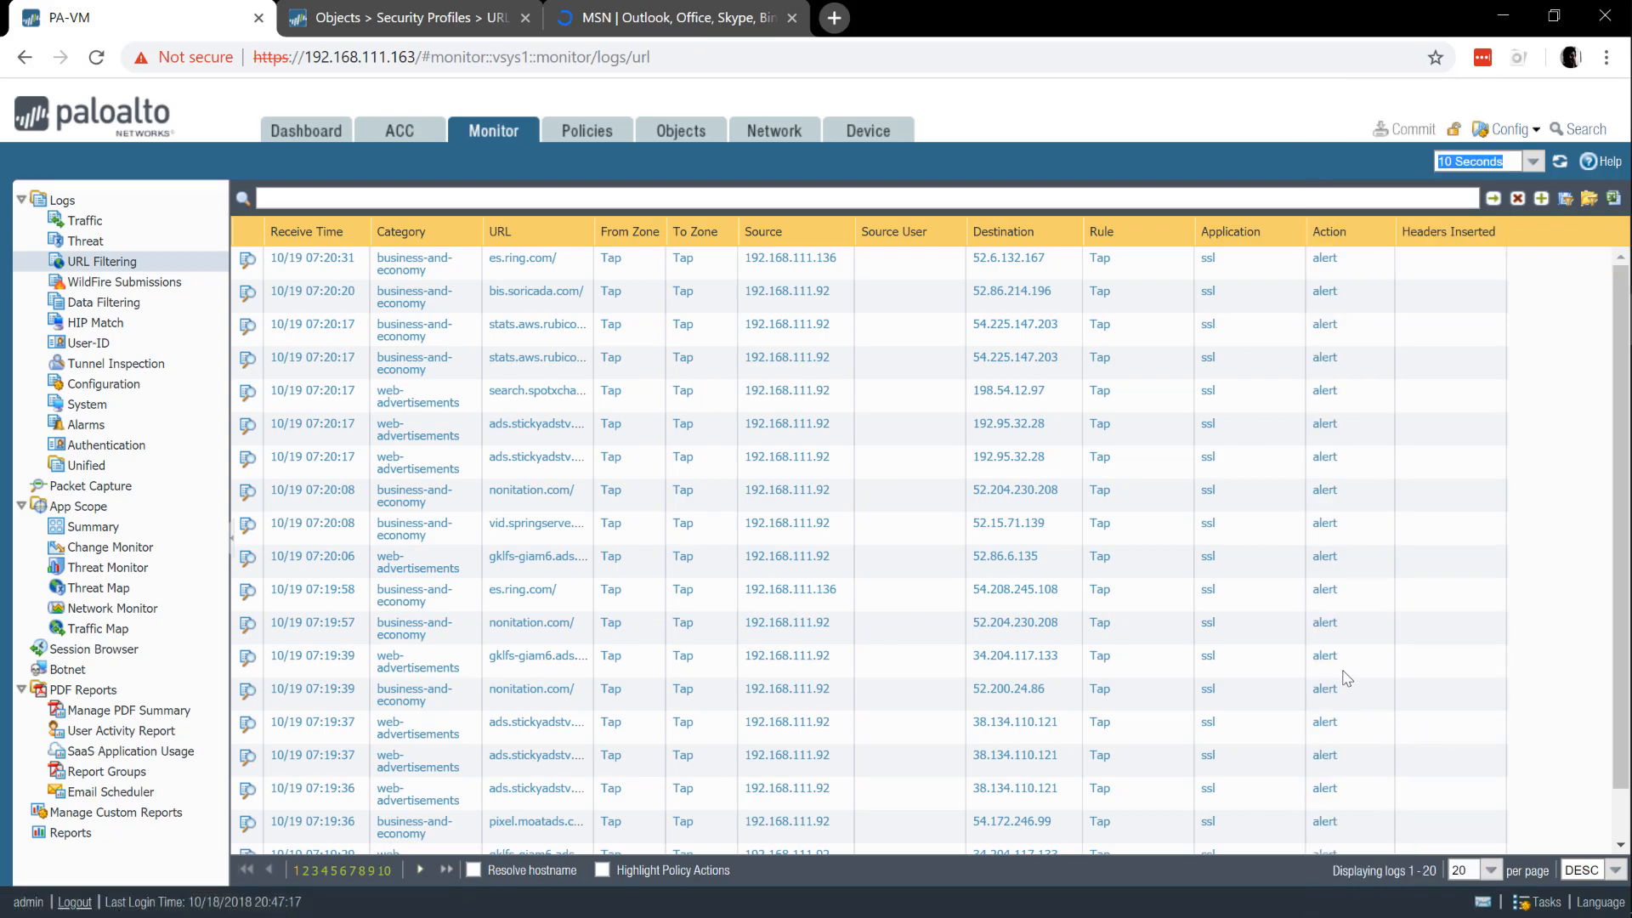